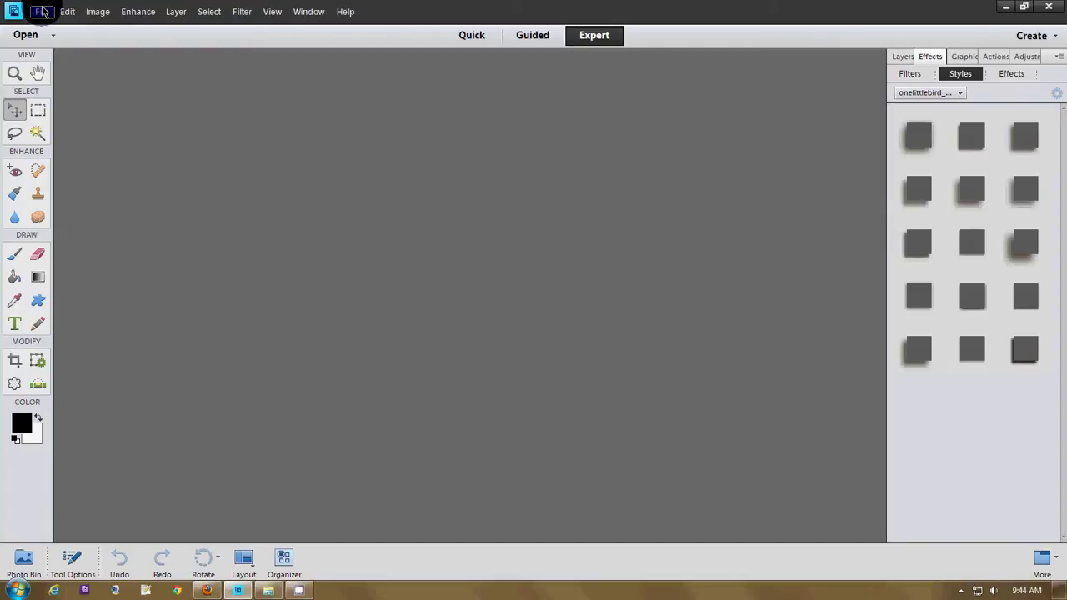
Start opening a file and browse to the G:\Templates folder.
{"action": "left_click", "coordinate": [43, 11]}
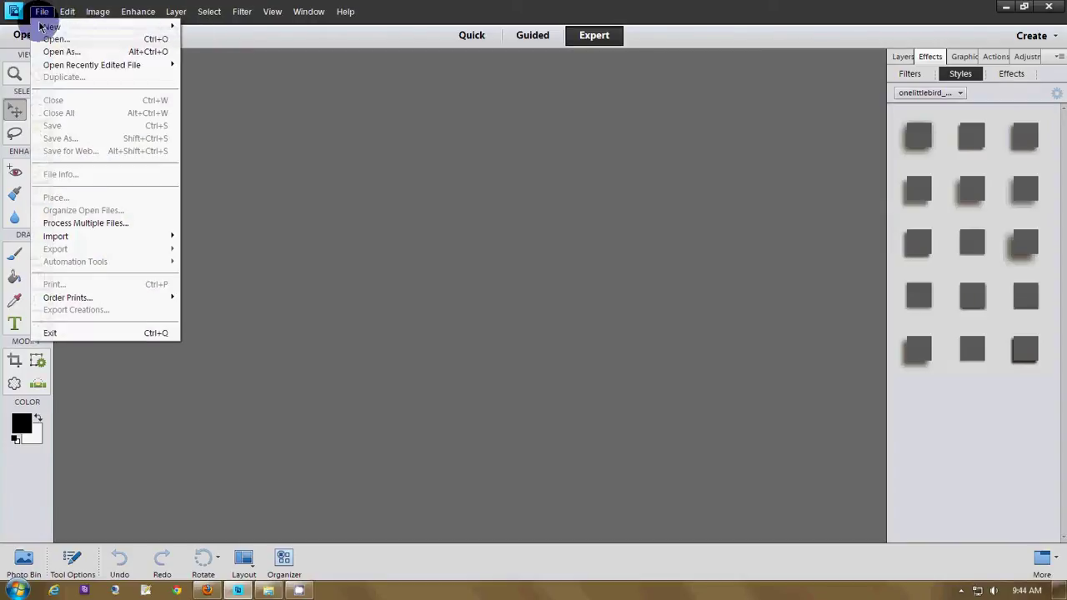
{"action": "left_click", "coordinate": [55, 40]}
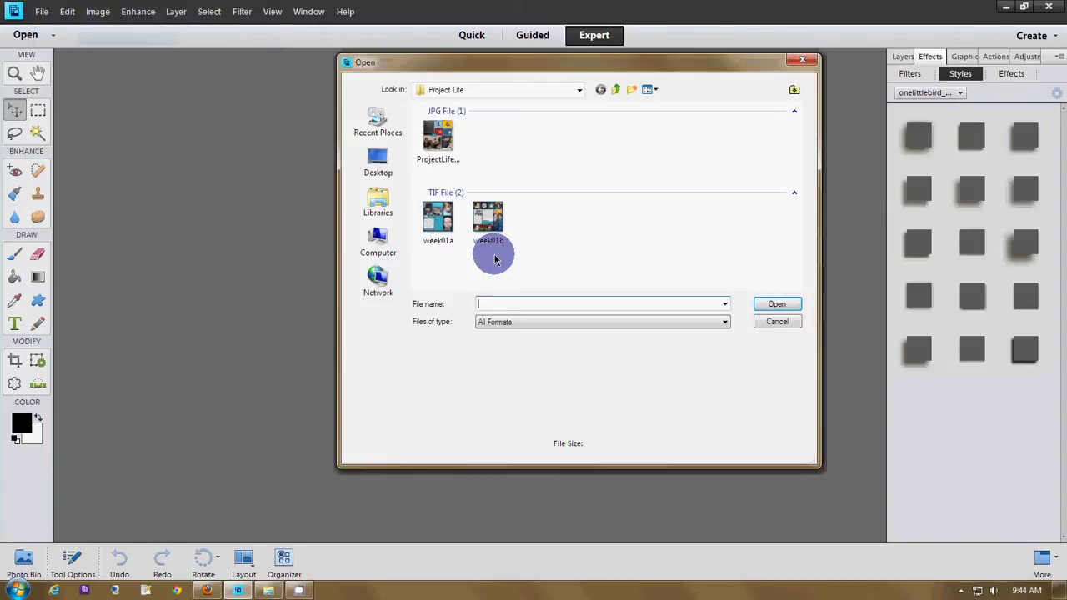
{"action": "left_click", "coordinate": [617, 91]}
{"action": "left_click", "coordinate": [615, 89]}
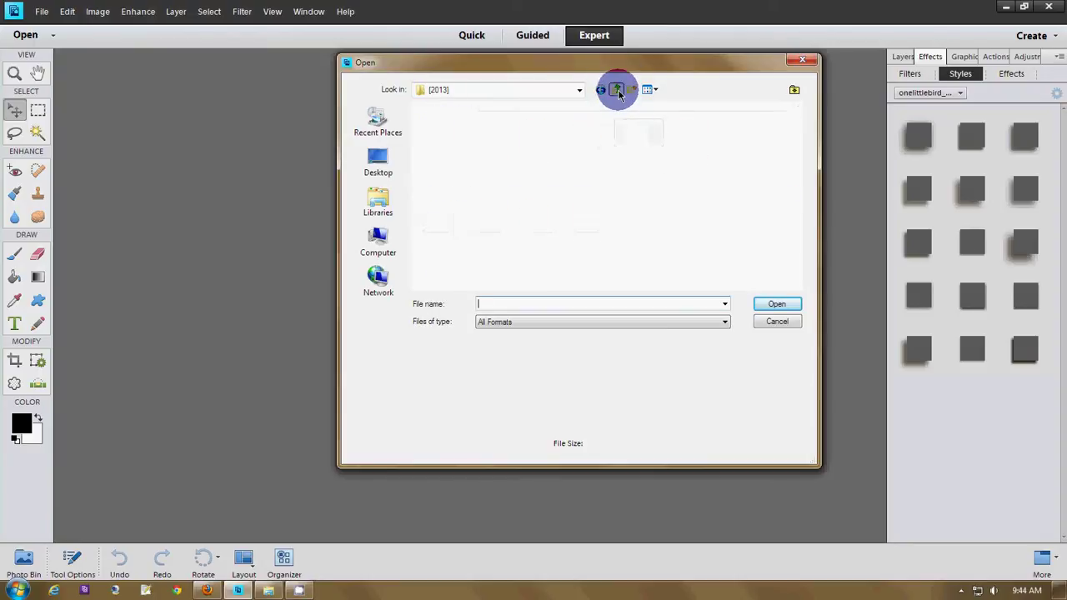
{"action": "left_click", "coordinate": [607, 304]}
{"action": "type", "text": "G"}
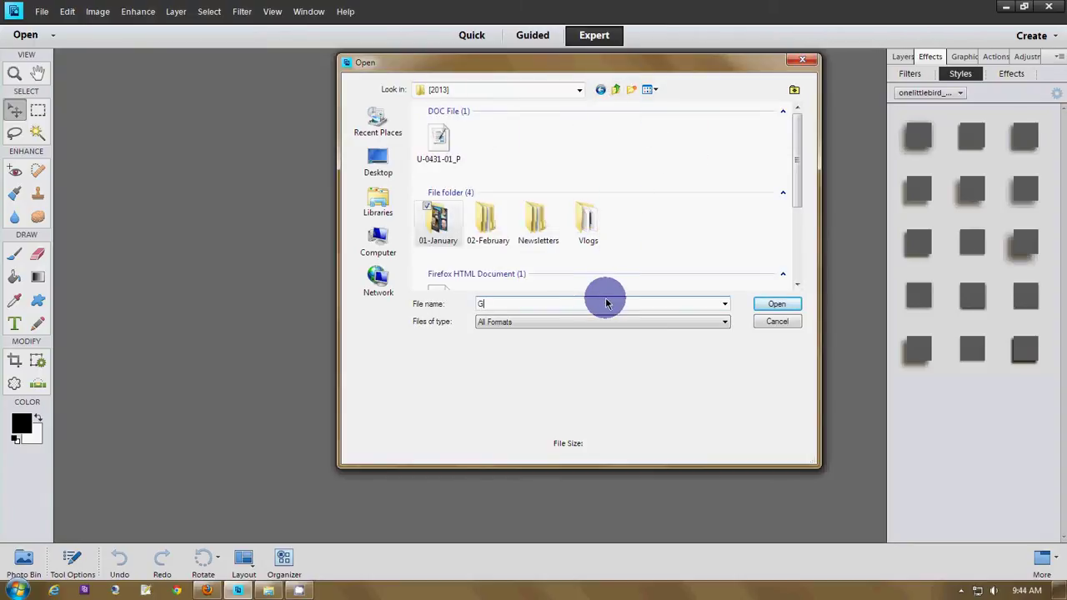
{"action": "type", "text": ":\\templates"}
{"action": "key", "text": "Return"}
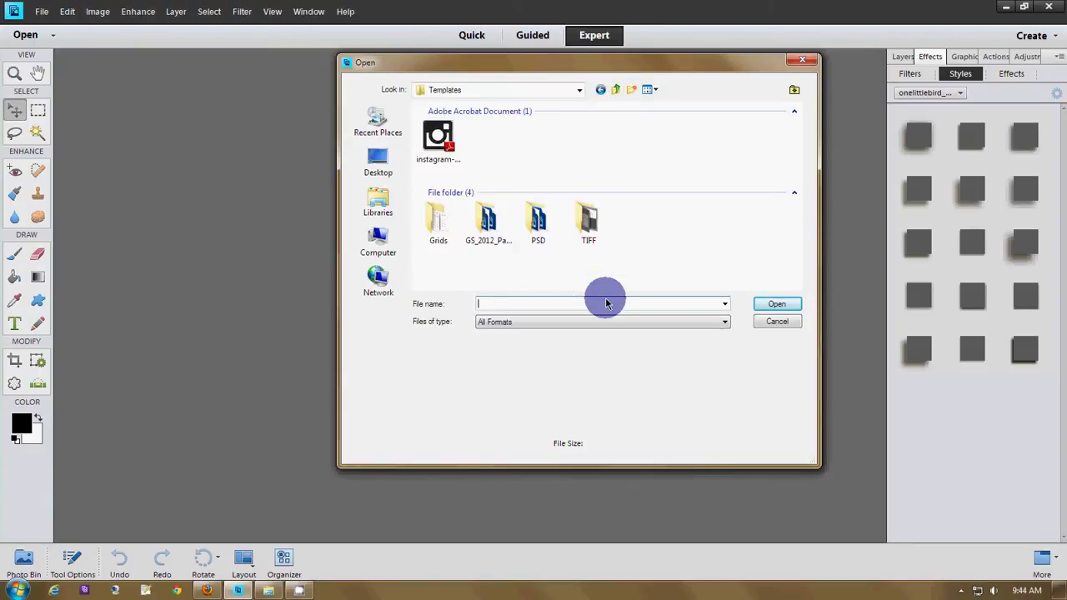
Look through the TIFF template folder, and switch to the PSD template folder instead.
{"action": "double_click", "coordinate": [586, 230]}
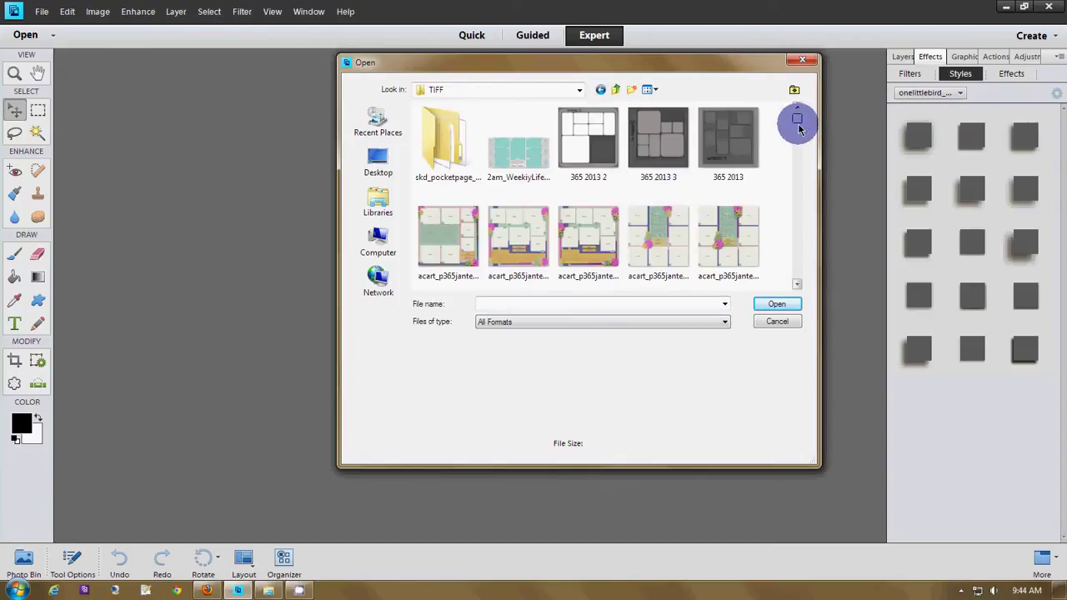
{"action": "left_click_drag", "start_coordinate": [798, 127], "coordinate": [803, 250]}
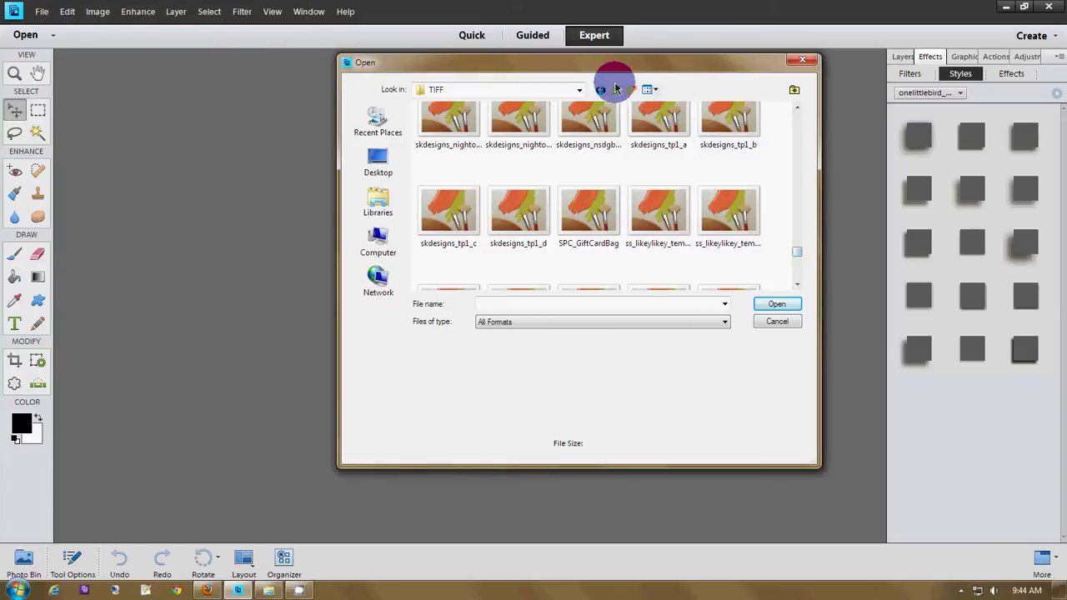
{"action": "left_click", "coordinate": [616, 89]}
{"action": "double_click", "coordinate": [528, 226]}
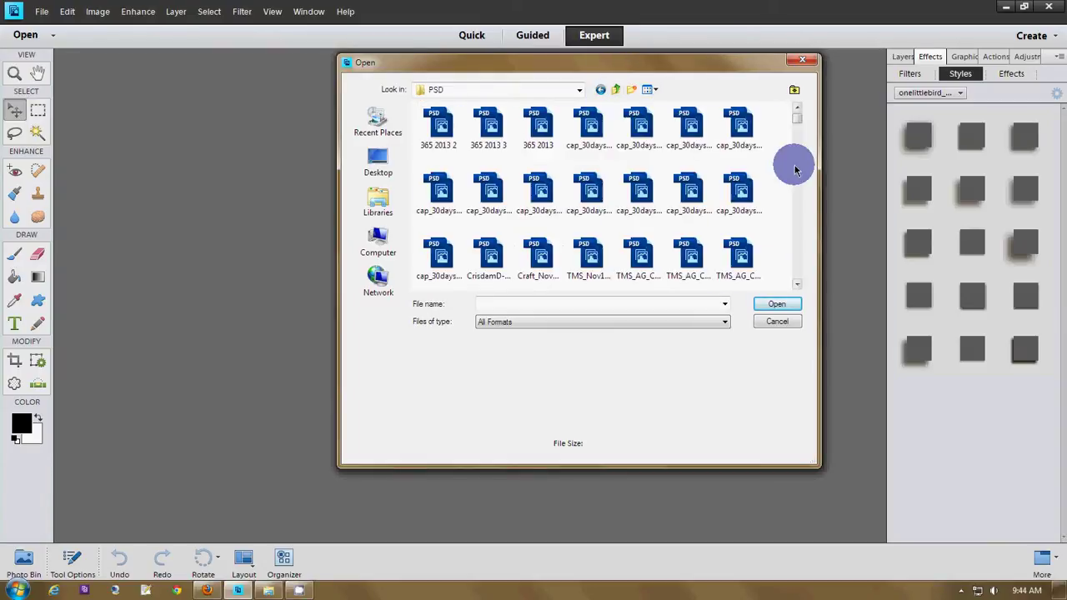
Browse the PSD templates and preview several of them, including Month 3, NS_TM_Template1 and Template 22 (2).
{"action": "left_click_drag", "start_coordinate": [797, 121], "coordinate": [797, 218]}
{"action": "left_click", "coordinate": [744, 200]}
{"action": "scroll", "coordinate": [746, 200], "scroll_direction": "up", "scroll_amount": 5}
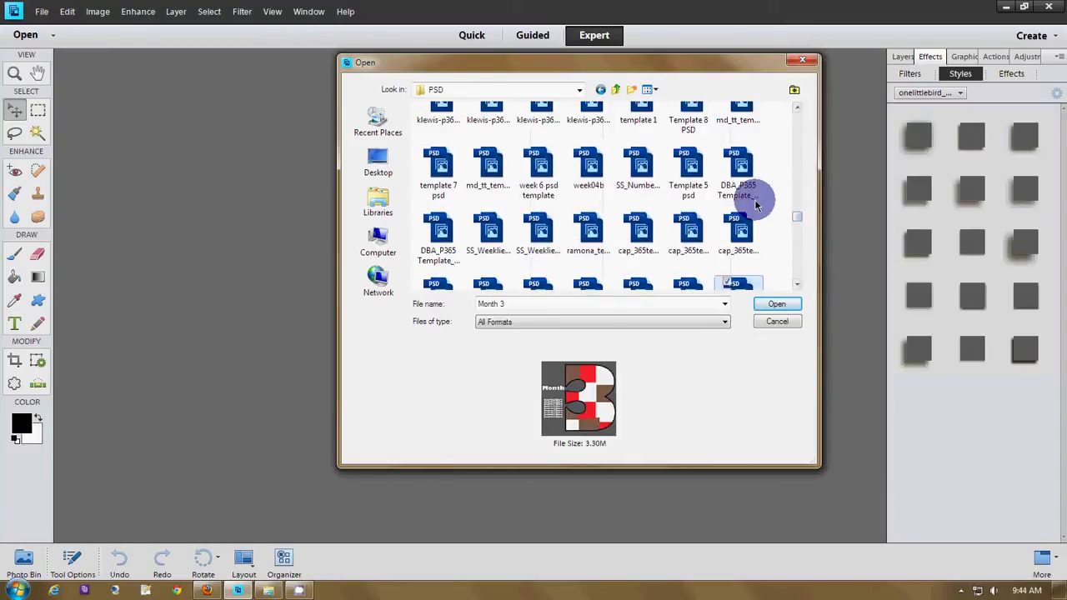
{"action": "scroll", "coordinate": [756, 204], "scroll_direction": "up", "scroll_amount": 3}
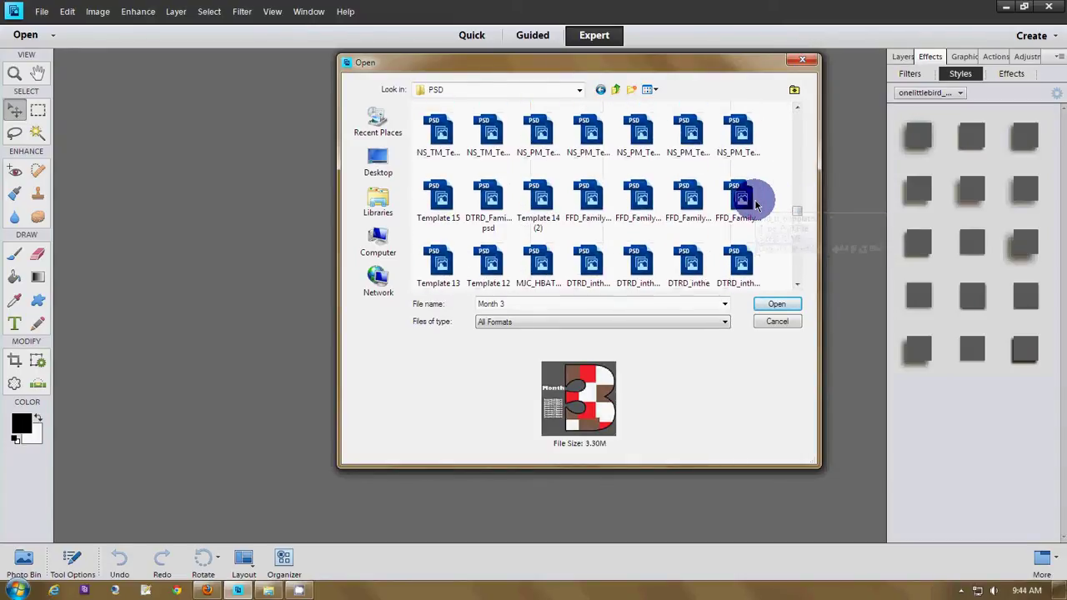
{"action": "left_click", "coordinate": [439, 134]}
{"action": "left_click", "coordinate": [484, 148]}
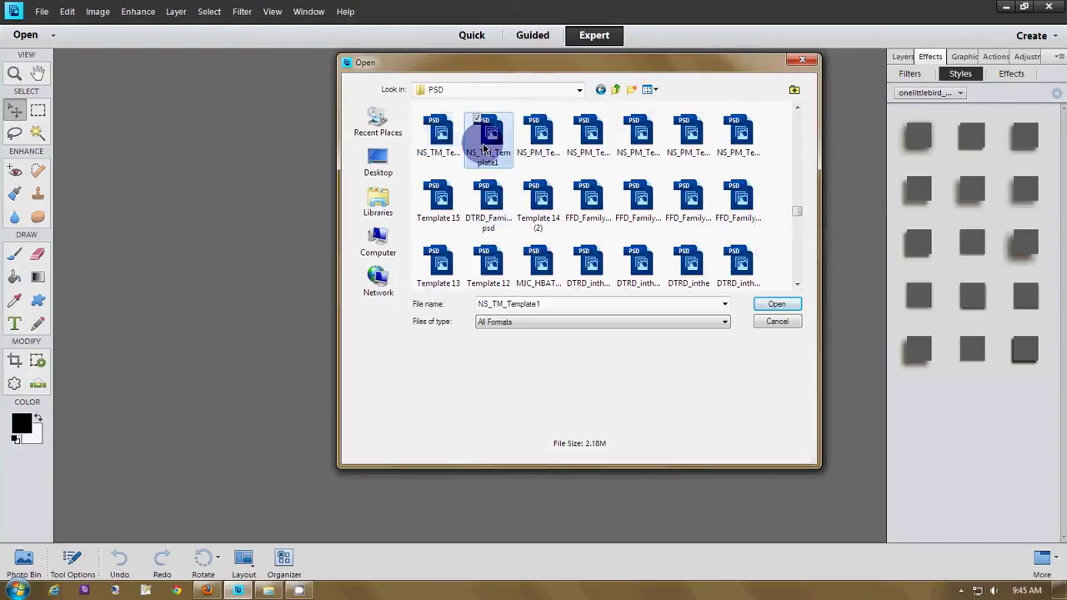
{"action": "scroll", "coordinate": [623, 221], "scroll_direction": "up", "scroll_amount": 6}
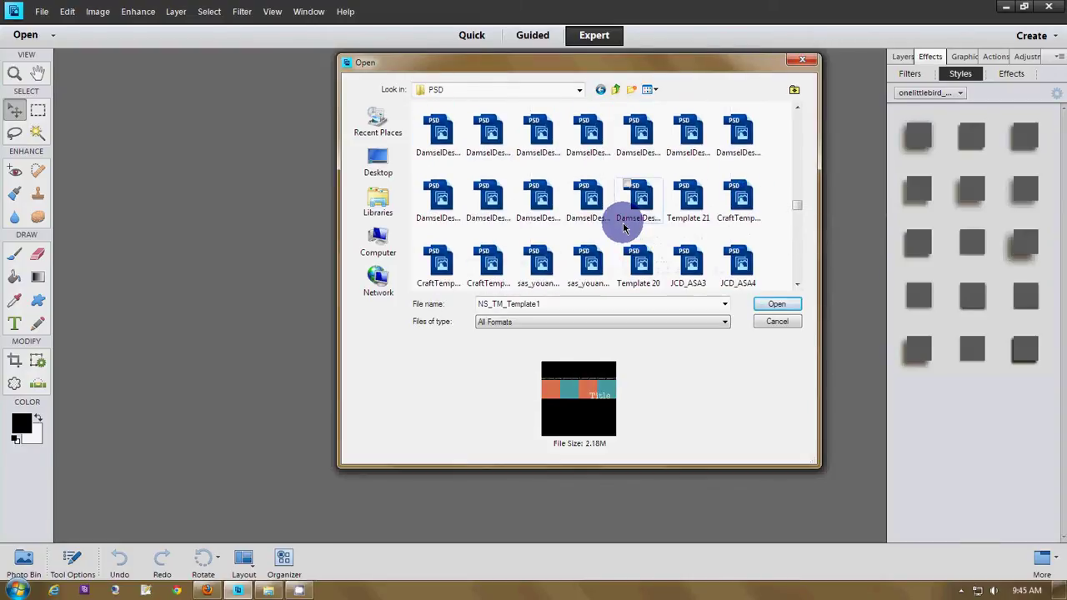
{"action": "scroll", "coordinate": [623, 226], "scroll_direction": "up", "scroll_amount": 2}
{"action": "scroll", "coordinate": [624, 227], "scroll_direction": "up", "scroll_amount": 3}
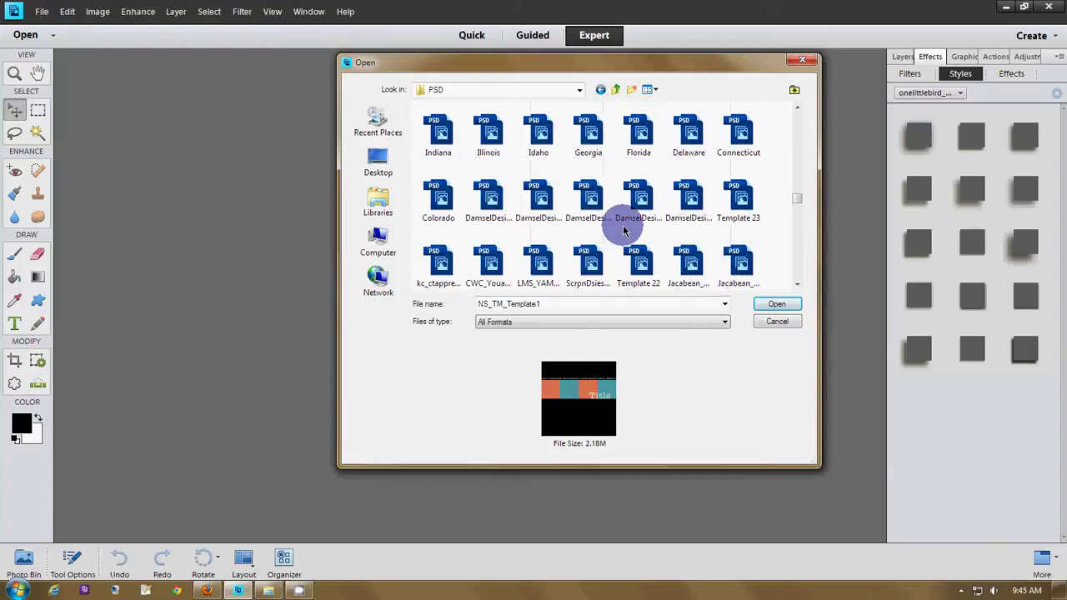
{"action": "scroll", "coordinate": [623, 227], "scroll_direction": "down", "scroll_amount": 2}
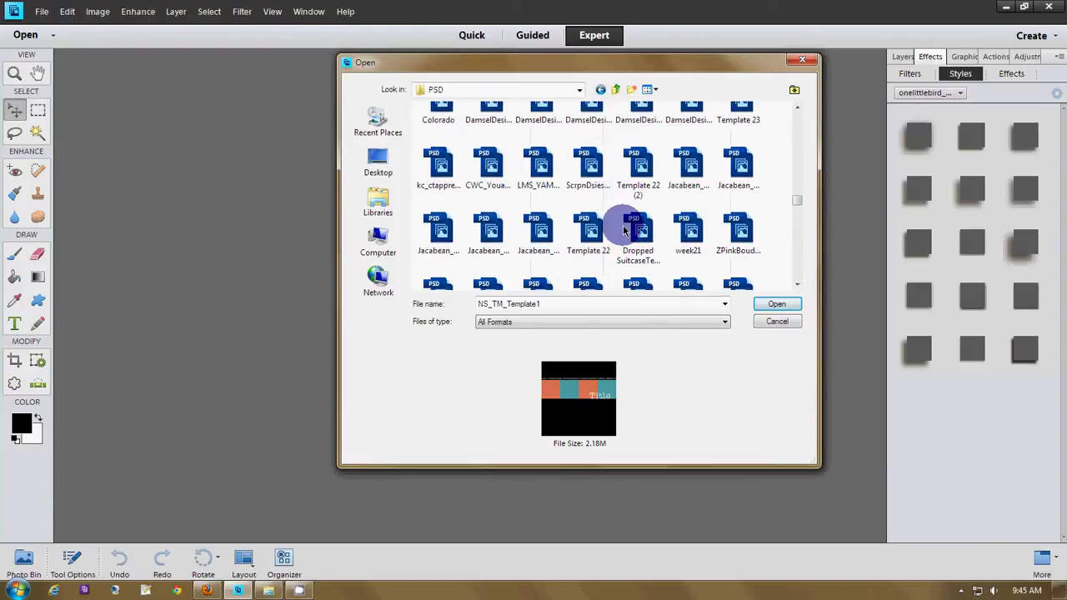
{"action": "left_click", "coordinate": [639, 167]}
{"action": "scroll", "coordinate": [638, 172], "scroll_direction": "down", "scroll_amount": 5}
{"action": "scroll", "coordinate": [641, 175], "scroll_direction": "down", "scroll_amount": 5}
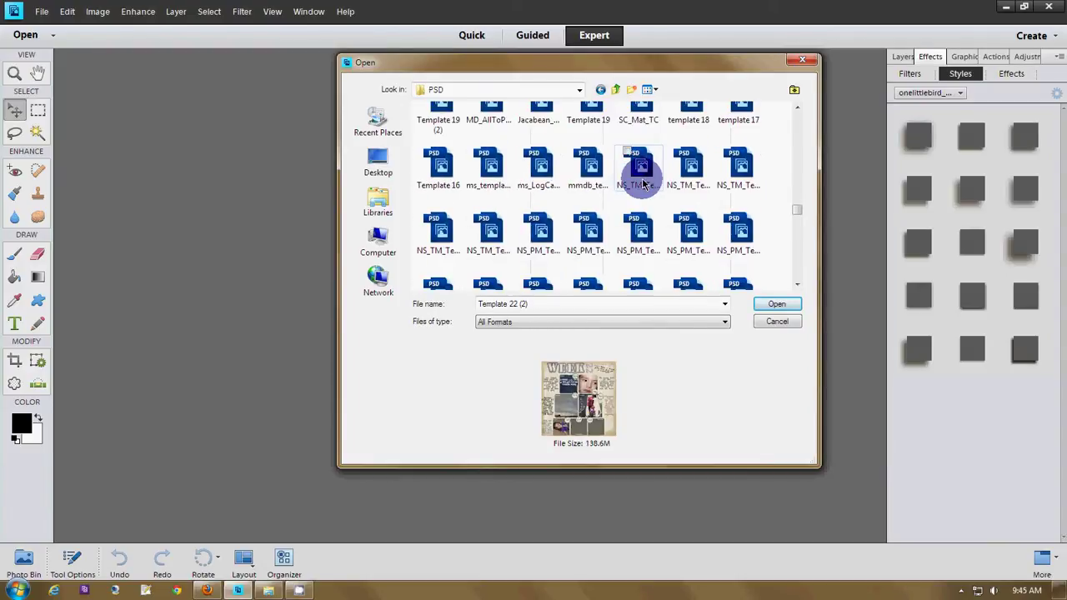
Sort the files in the PSD folder by name.
{"action": "right_click", "coordinate": [779, 221]}
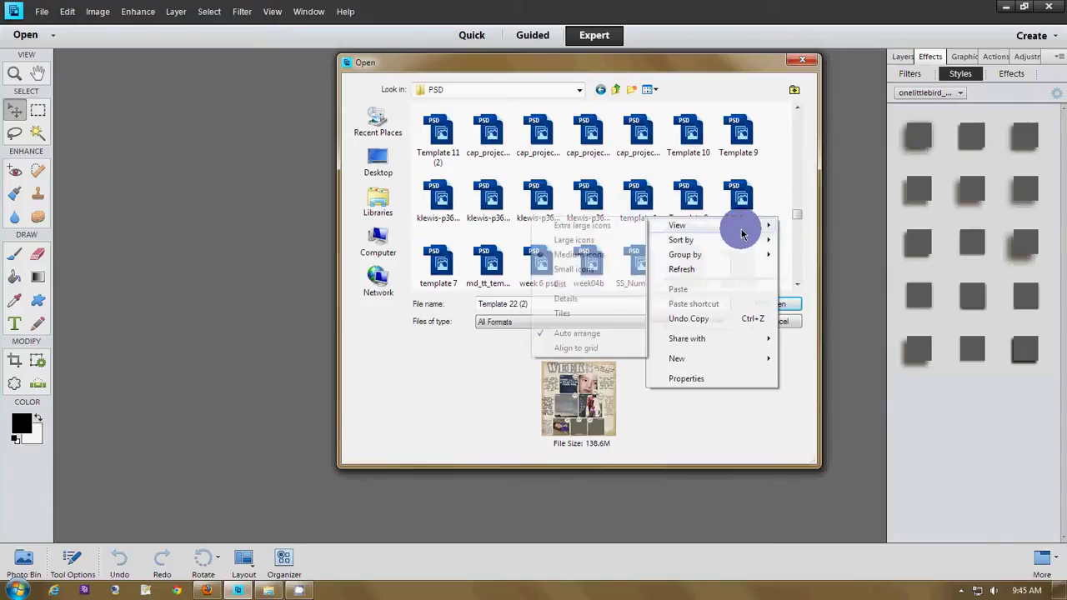
{"action": "mouse_move", "coordinate": [740, 237]}
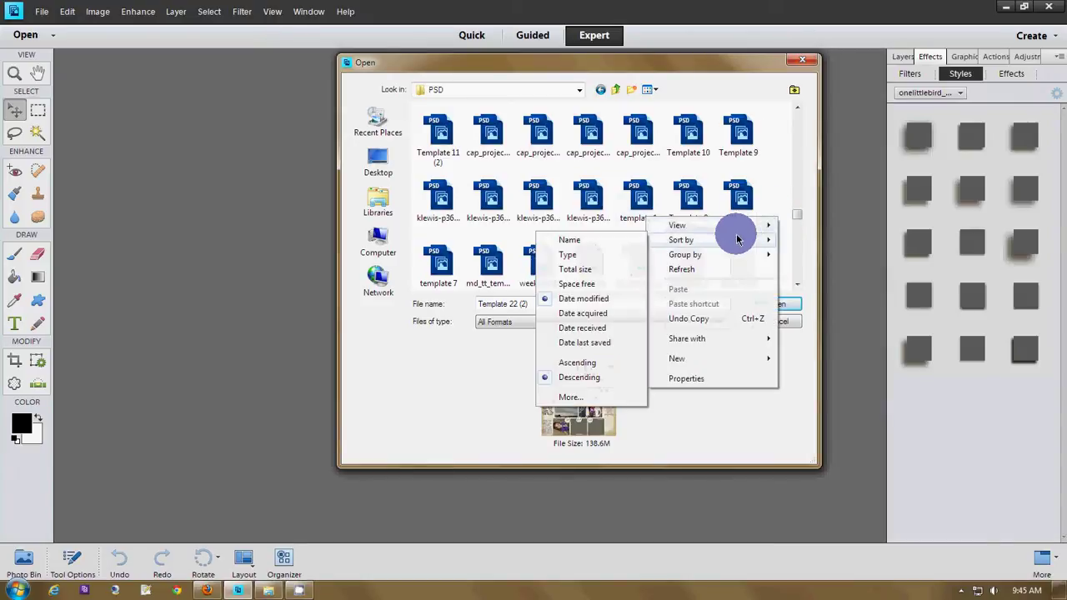
{"action": "left_click", "coordinate": [583, 242]}
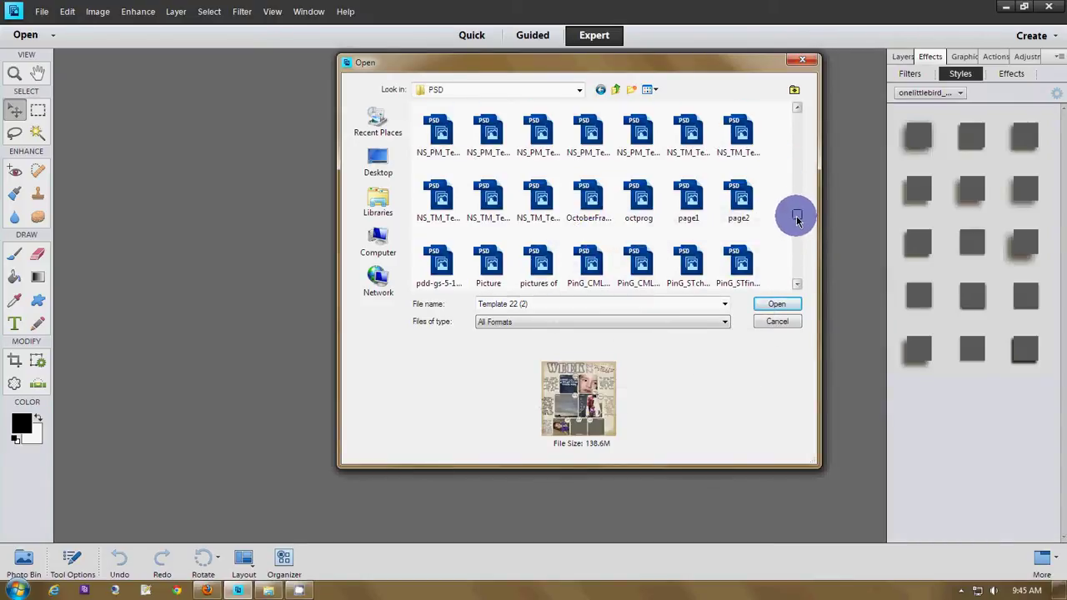
Locate the templates whose names begin with "bh" and preview bh-template-A.
{"action": "left_click_drag", "start_coordinate": [797, 218], "coordinate": [798, 188]}
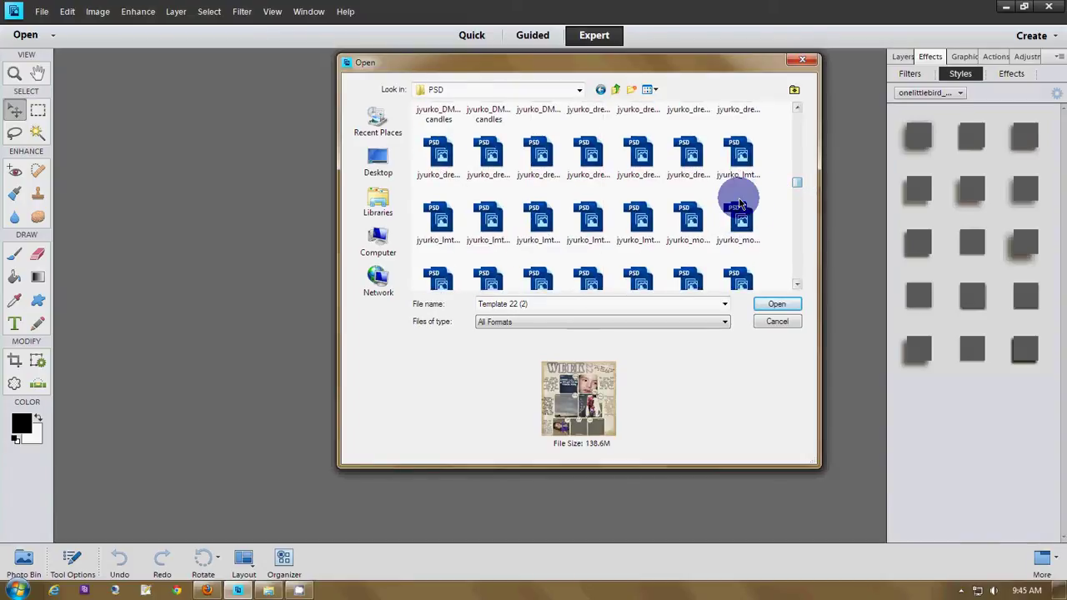
{"action": "left_click", "coordinate": [739, 215]}
{"action": "key", "text": "b"}
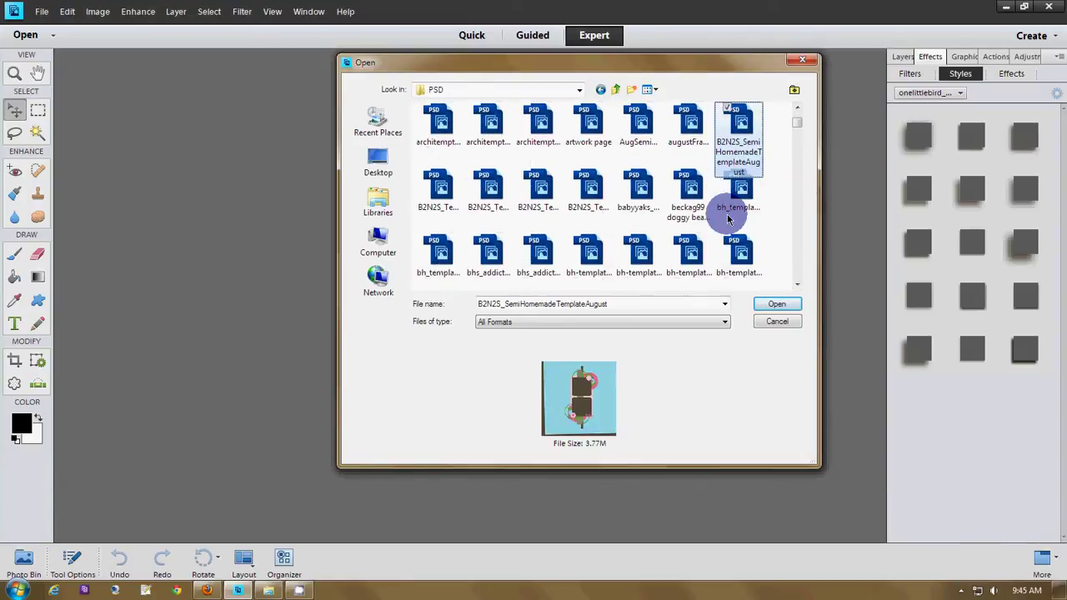
{"action": "scroll", "coordinate": [727, 218], "scroll_direction": "down", "scroll_amount": 2}
{"action": "left_click", "coordinate": [588, 157]}
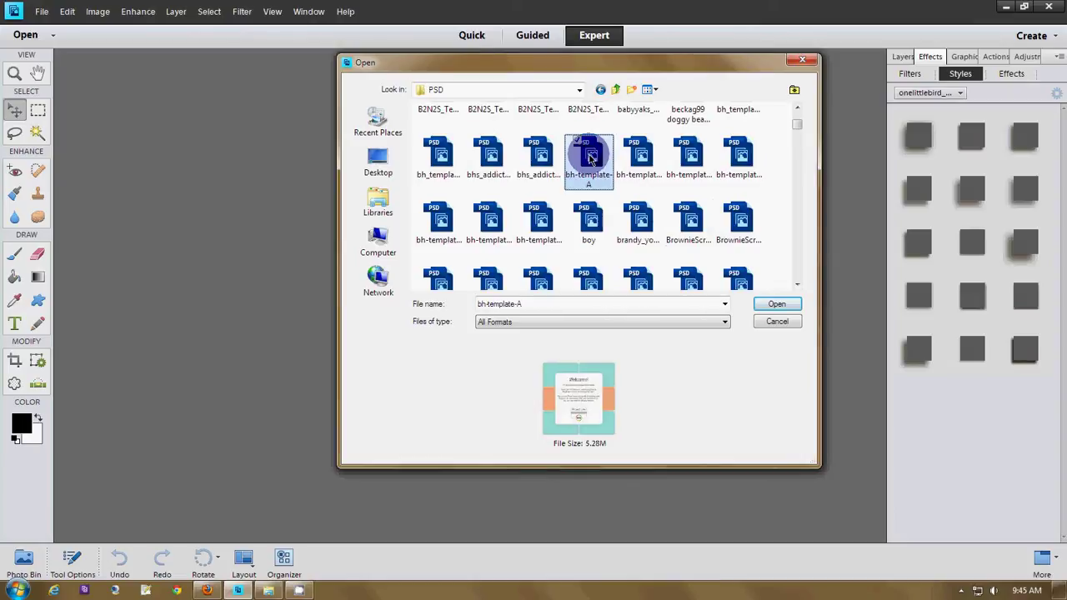
{"action": "left_click", "coordinate": [544, 156]}
{"action": "left_click", "coordinate": [589, 164]}
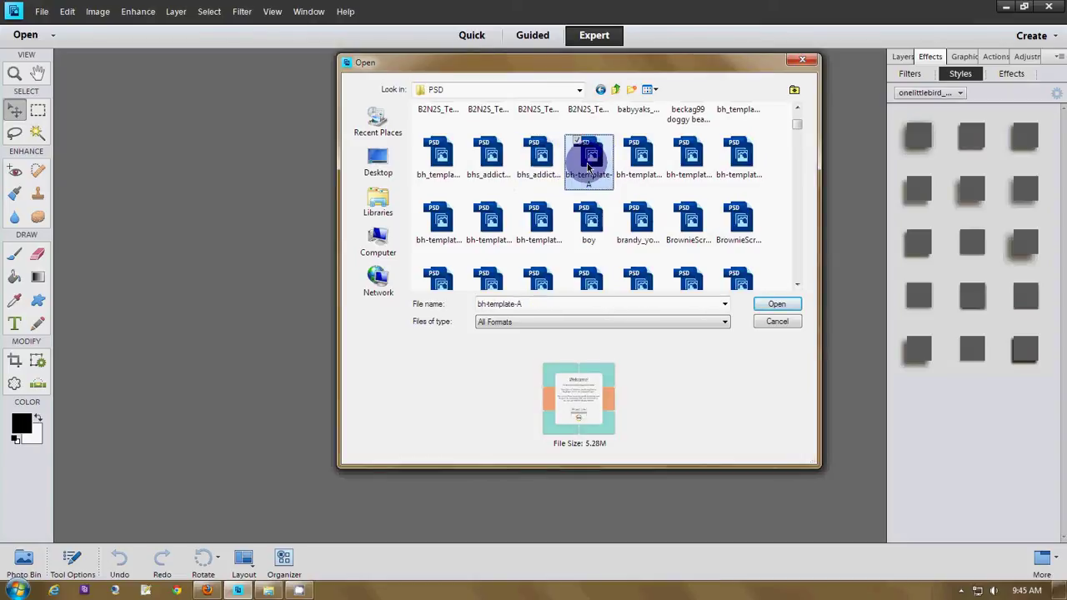
Compare the layout previews of the other bh-template files after A, including bh-template-D and bh-template-F.
{"action": "left_click", "coordinate": [639, 164]}
{"action": "left_click", "coordinate": [689, 164]}
{"action": "left_click", "coordinate": [724, 165]}
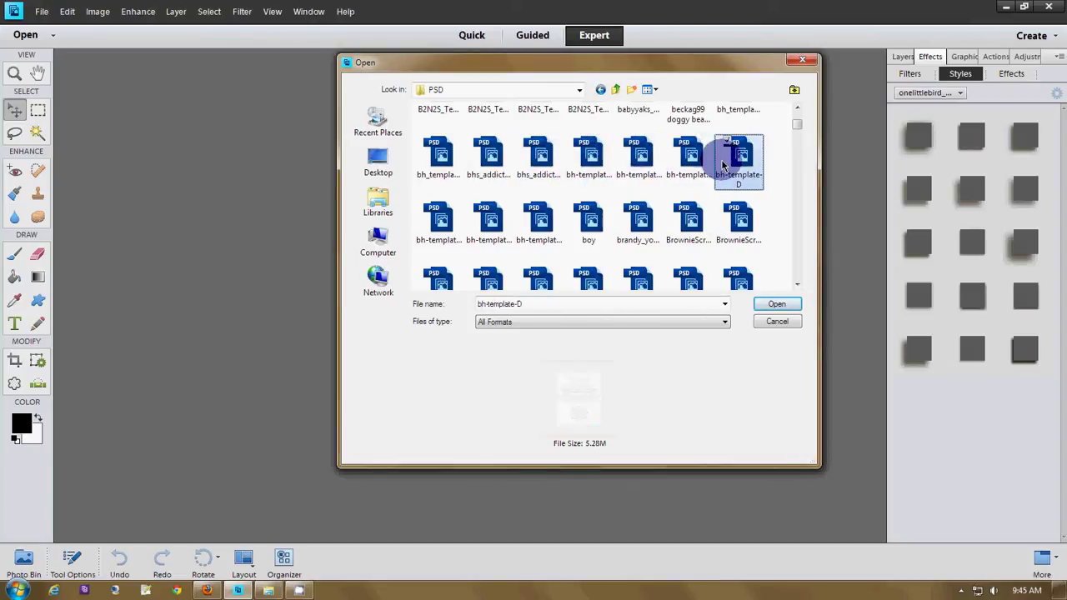
{"action": "left_click", "coordinate": [438, 219]}
{"action": "left_click", "coordinate": [484, 225]}
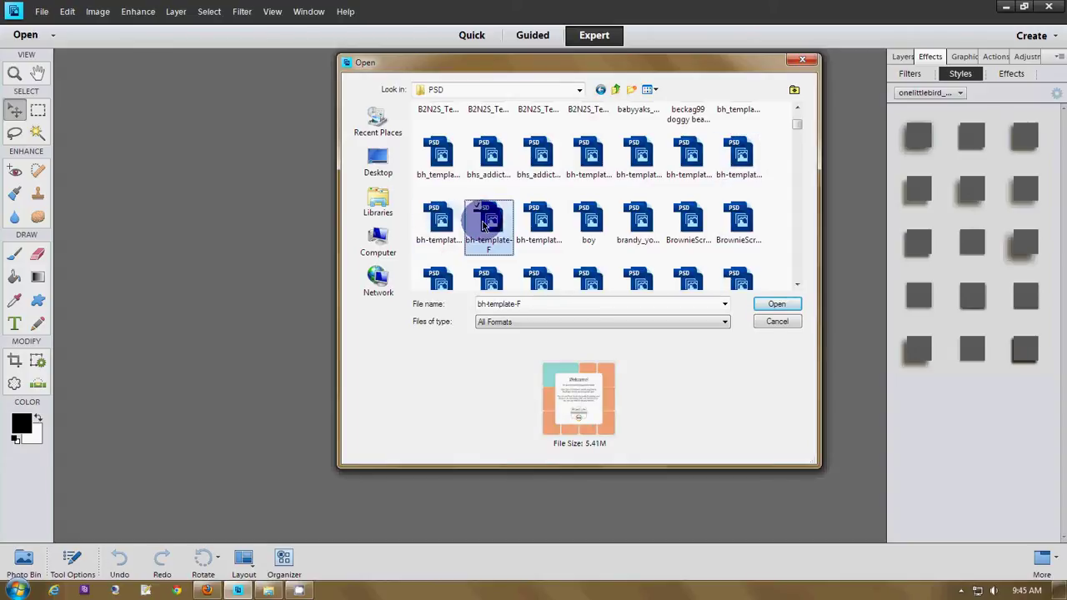
{"action": "left_click", "coordinate": [529, 219]}
{"action": "left_click", "coordinate": [588, 218]}
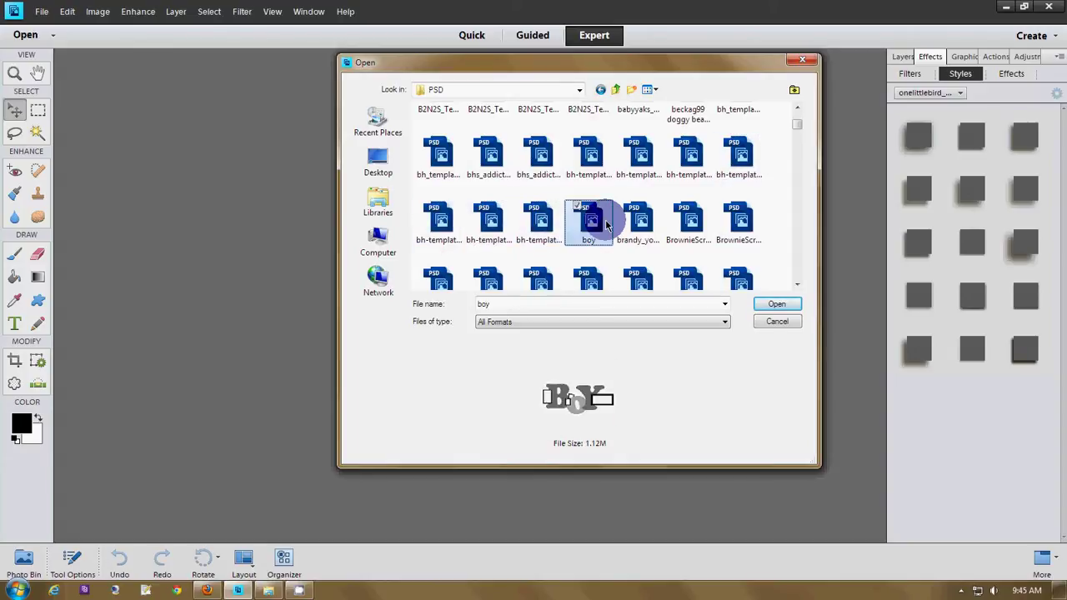
{"action": "left_click", "coordinate": [546, 219]}
{"action": "left_click", "coordinate": [487, 215]}
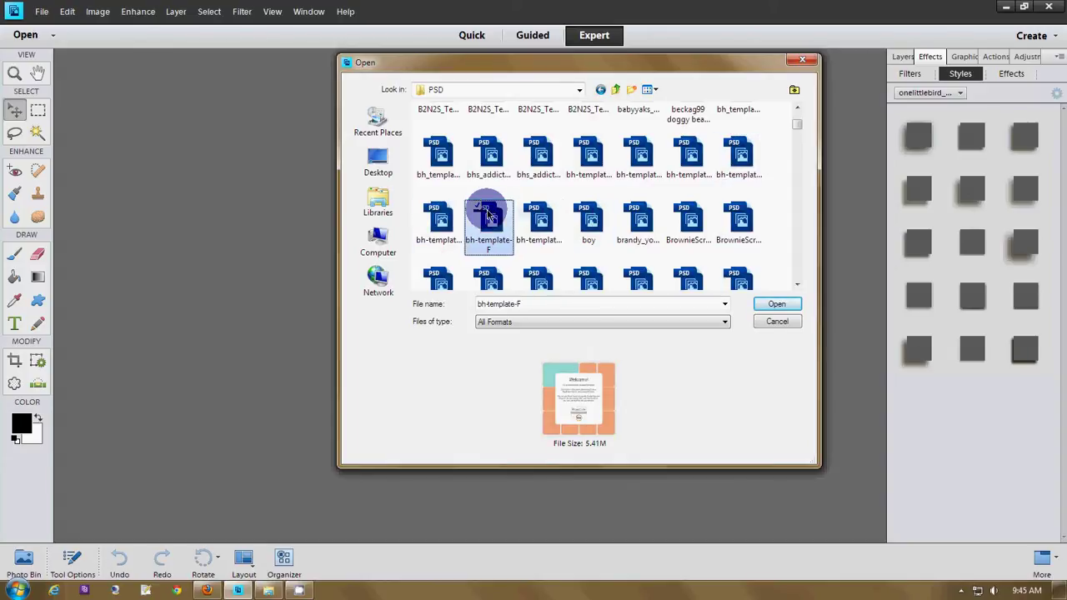
{"action": "left_click", "coordinate": [428, 220]}
{"action": "left_click", "coordinate": [492, 221]}
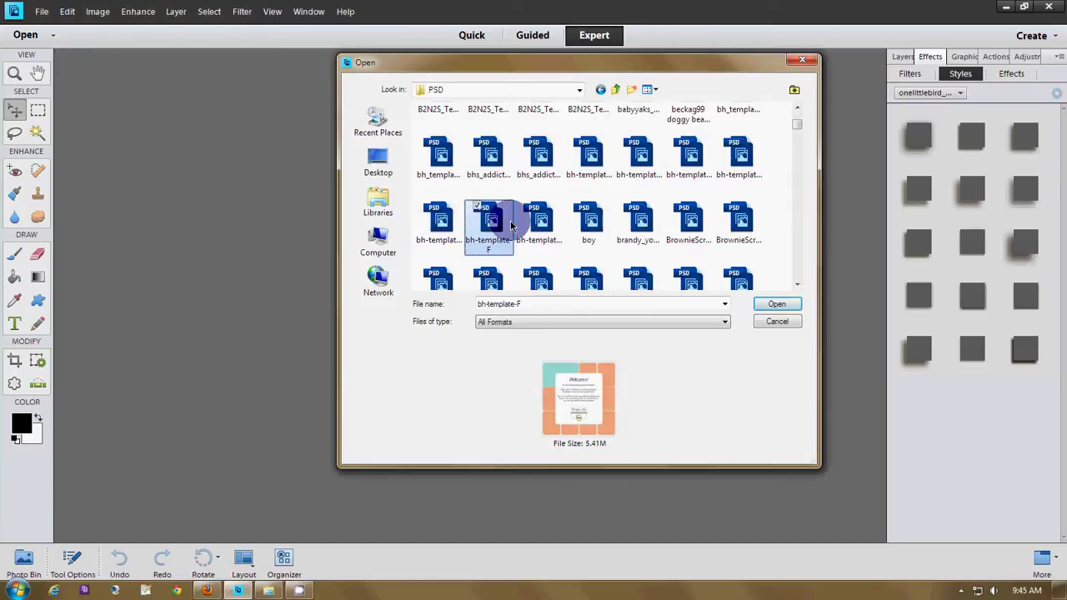
Browse to G:\Scrapkits\Project Life and examine the contents of the bh_cobaltedition_fullkit folder.
{"action": "left_click", "coordinate": [565, 303]}
{"action": "type", "text": "G"}
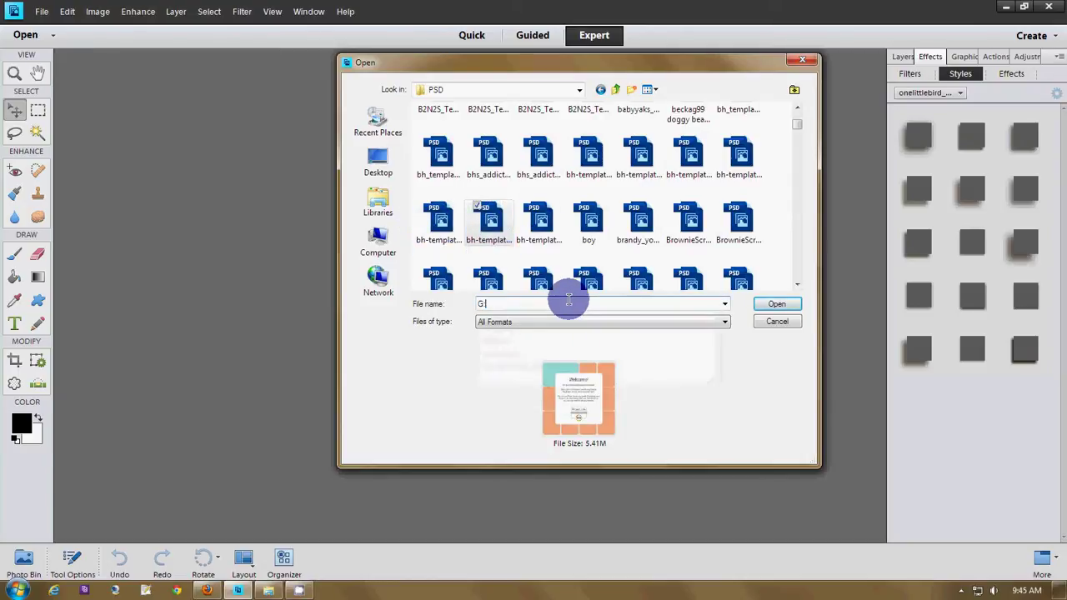
{"action": "type", "text": ":\\Scrapkits\\P"}
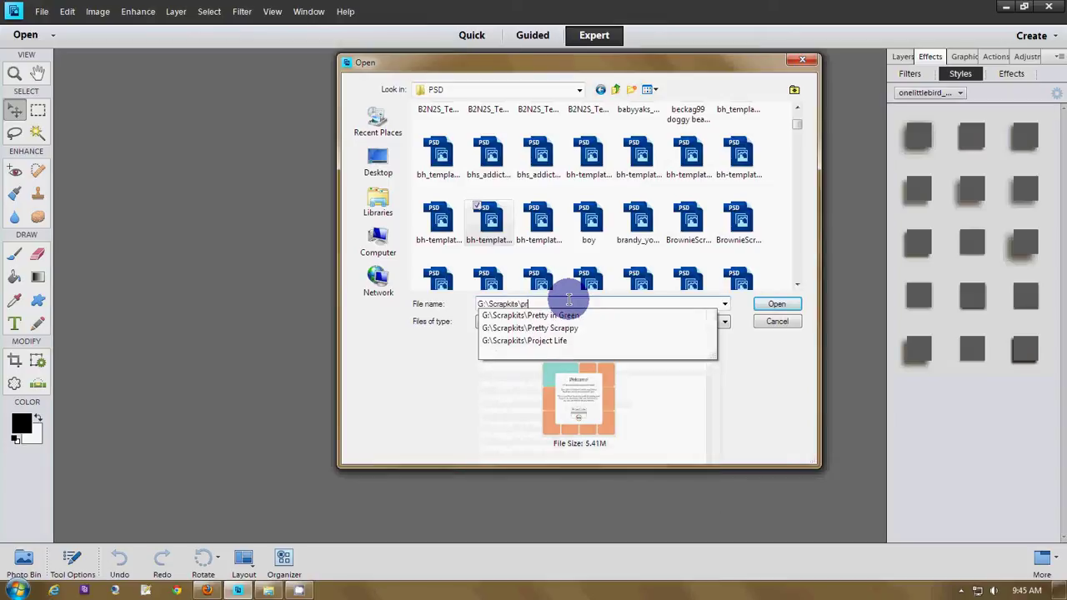
{"action": "key", "text": "Down"}
{"action": "key", "text": "Down"}
{"action": "key", "text": "Down"}
{"action": "key", "text": "Return"}
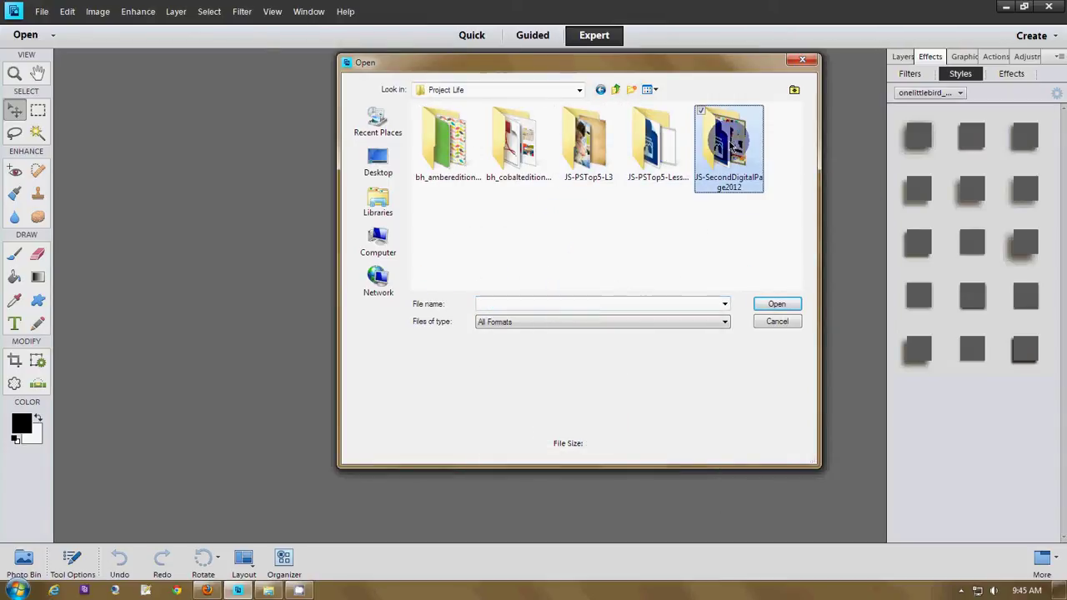
{"action": "left_click", "coordinate": [536, 160]}
{"action": "double_click", "coordinate": [536, 161]}
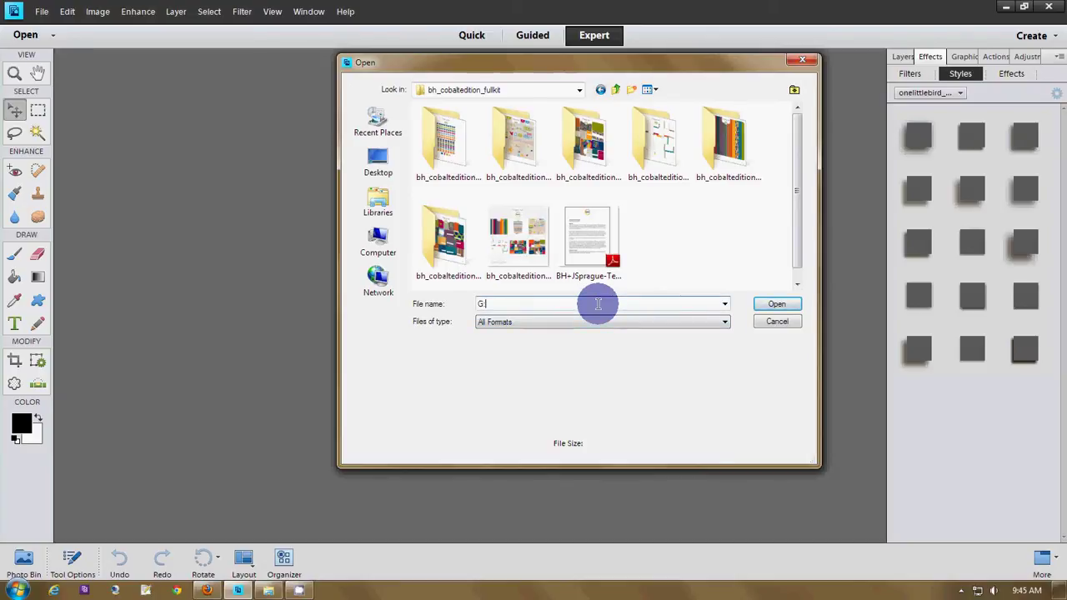
Return to the G:\Templates\PSD folder.
{"action": "type", "text": ":\\Templates\\"}
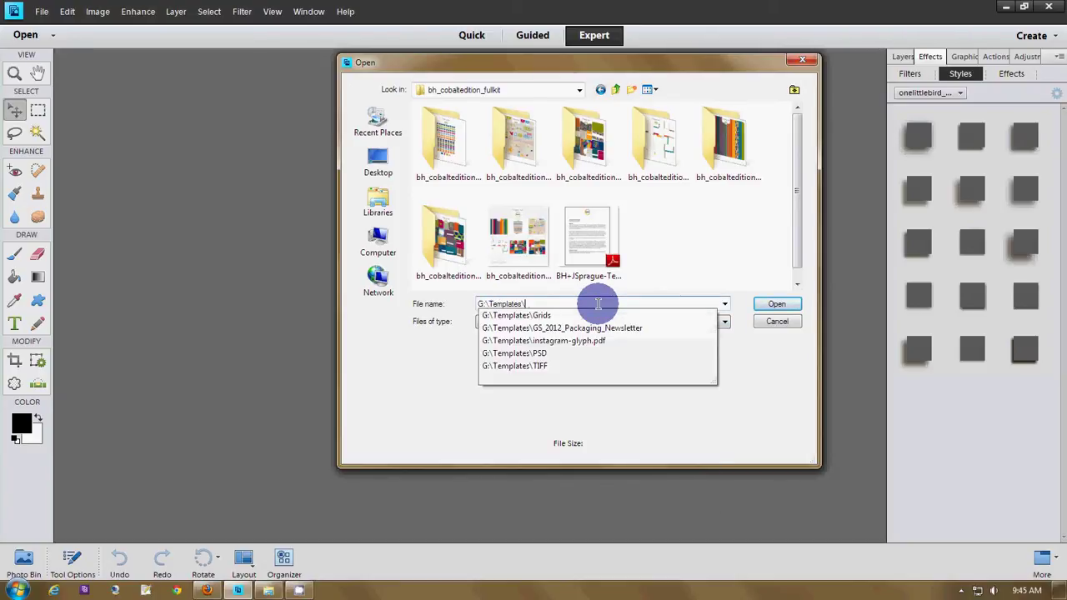
{"action": "type", "text": "pd"}
{"action": "key", "text": "BackSpace"}
{"action": "type", "text": "sd"}
{"action": "key", "text": "Return"}
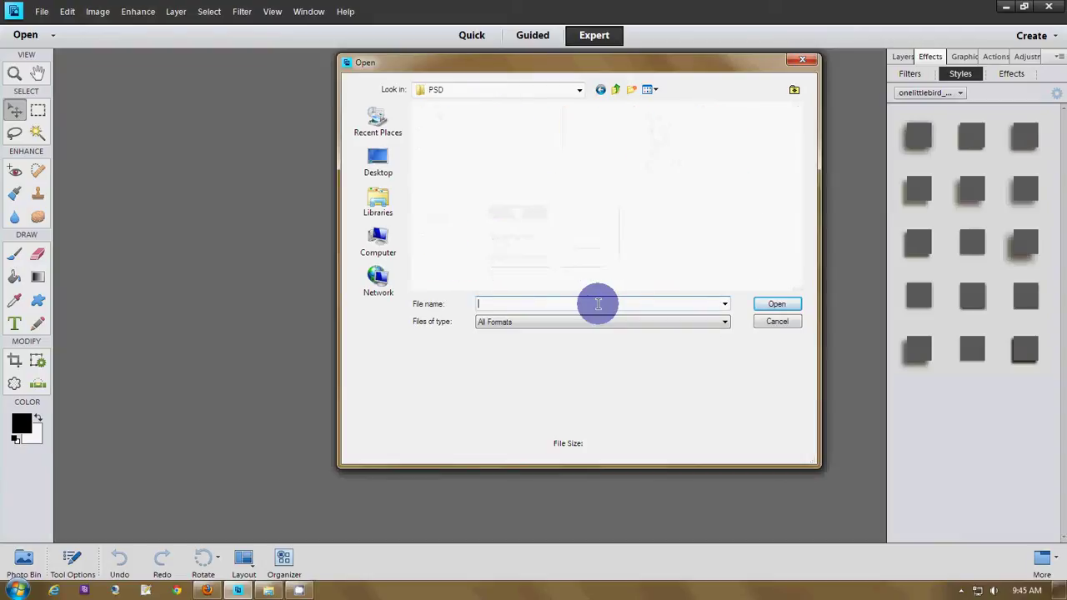
Find the bh-template files in the PSD folder, preview A to C, and open bh-template-D.
{"action": "left_click", "coordinate": [611, 251]}
{"action": "key", "text": "b"}
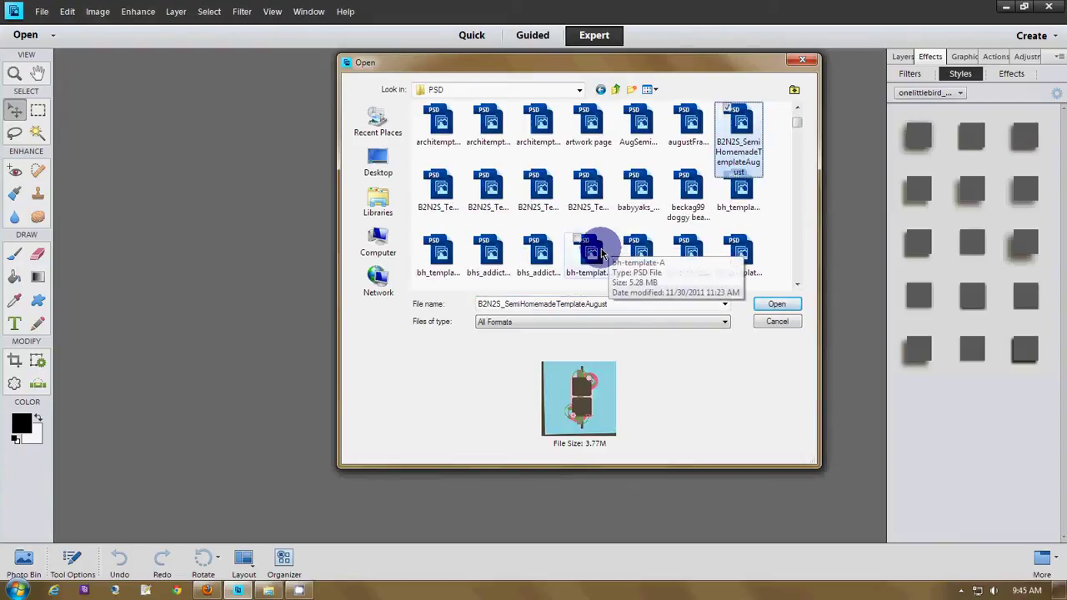
{"action": "left_click", "coordinate": [590, 250]}
{"action": "scroll", "coordinate": [597, 245], "scroll_direction": "down", "scroll_amount": 1}
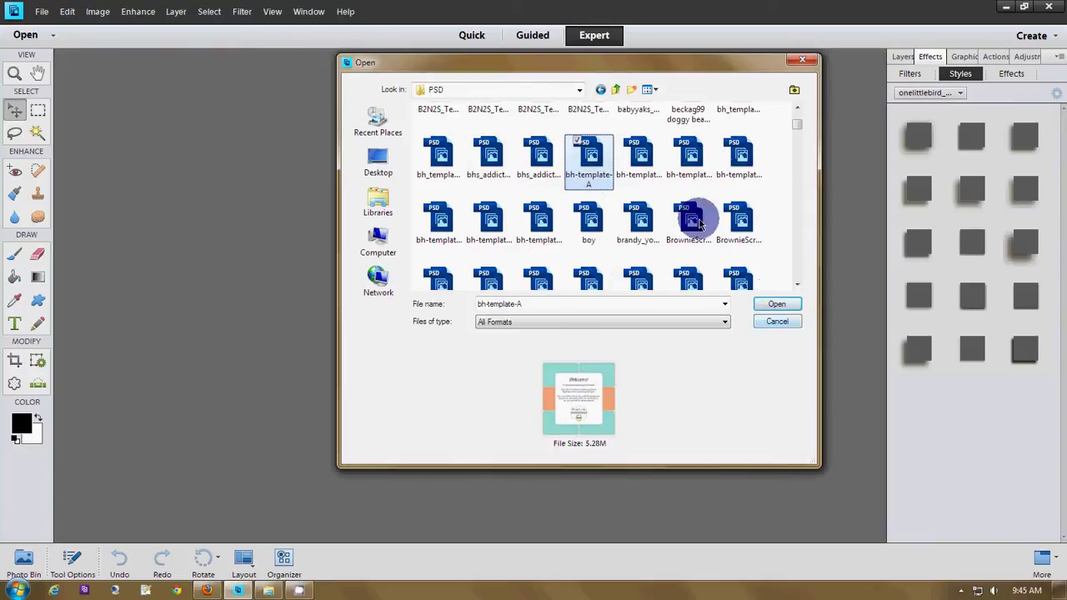
{"action": "left_click", "coordinate": [641, 155]}
{"action": "left_click", "coordinate": [684, 159]}
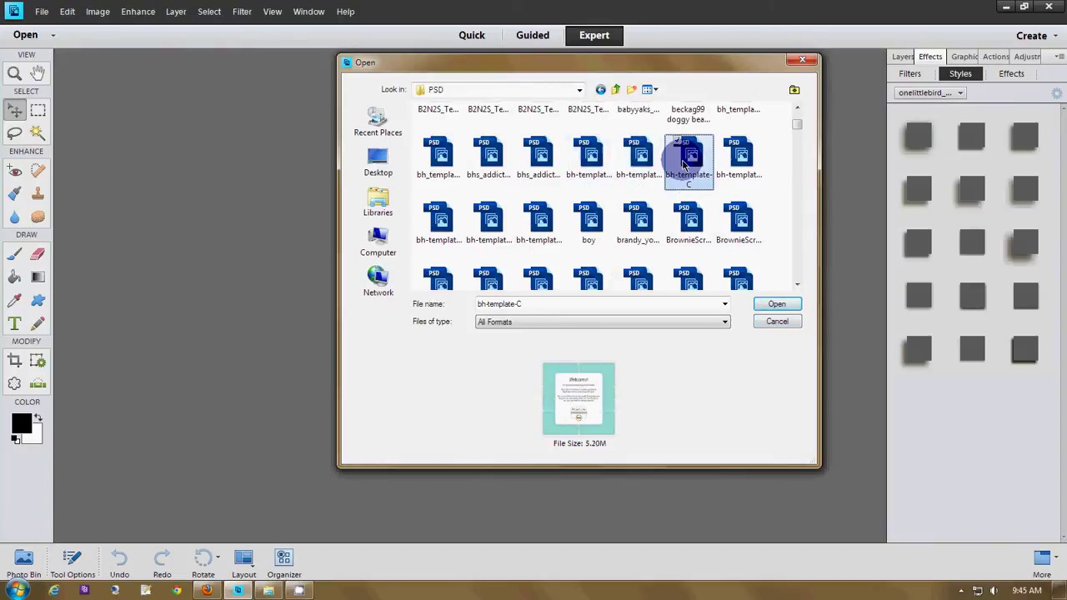
{"action": "left_click", "coordinate": [739, 158]}
{"action": "left_click", "coordinate": [774, 304]}
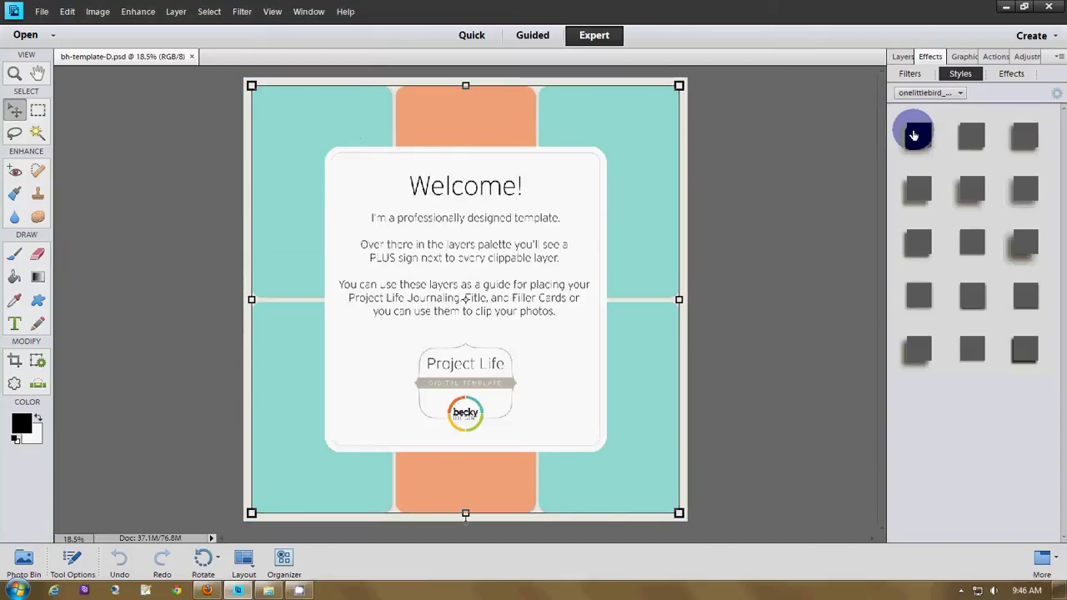
Hide the intro-HIDE ME layer and rotate the template 90° left.
{"action": "left_click", "coordinate": [903, 56]}
{"action": "left_click", "coordinate": [894, 122]}
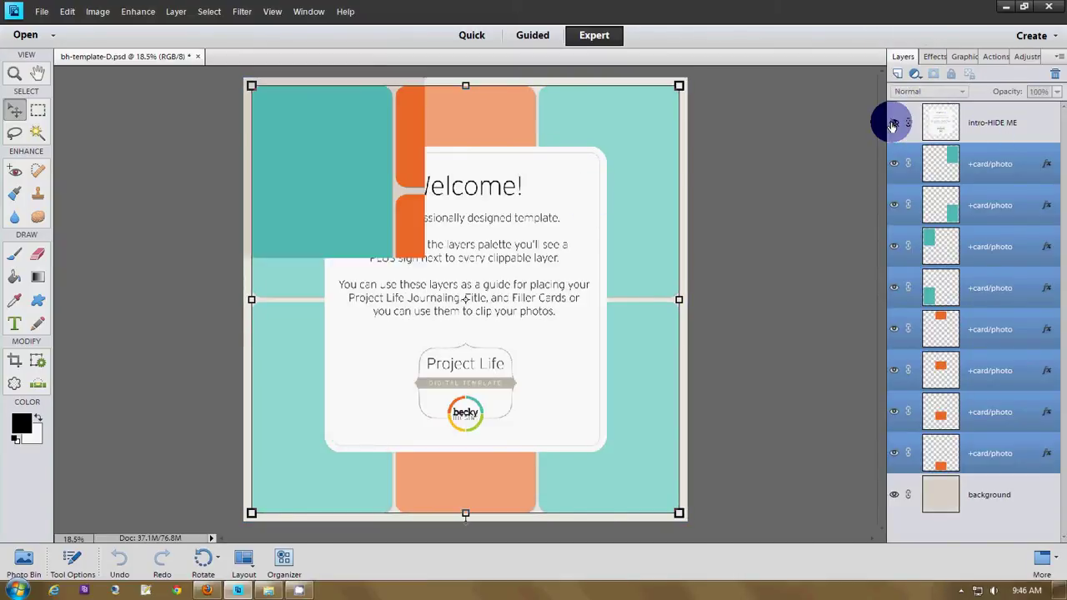
{"action": "left_click", "coordinate": [201, 567]}
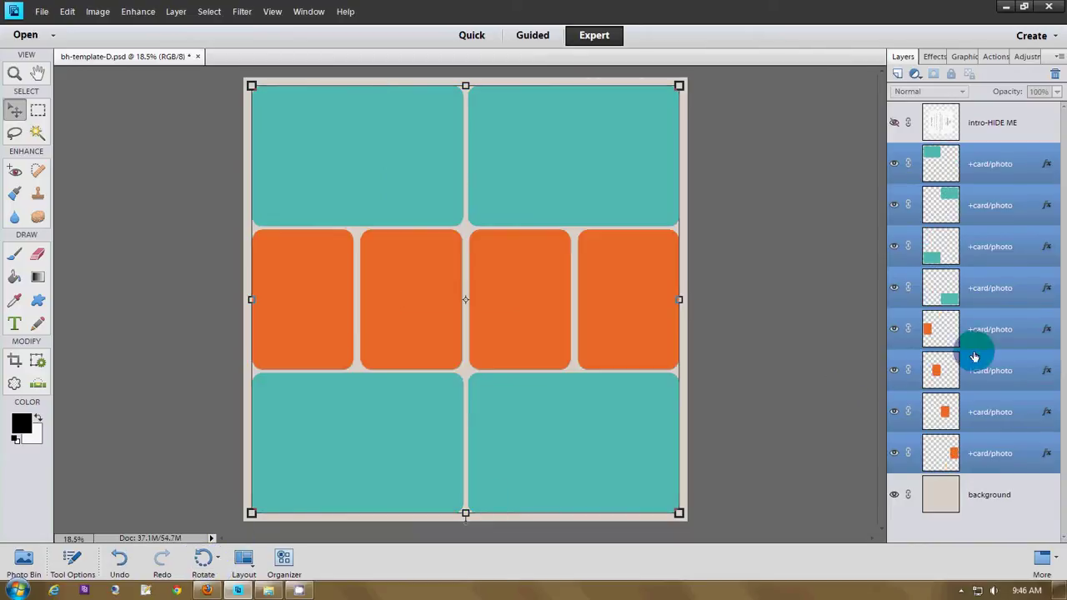
Identify the individual +card/photo layers by selecting several slots in the layout, ending with the upper-left teal slot.
{"action": "left_click", "coordinate": [1047, 333]}
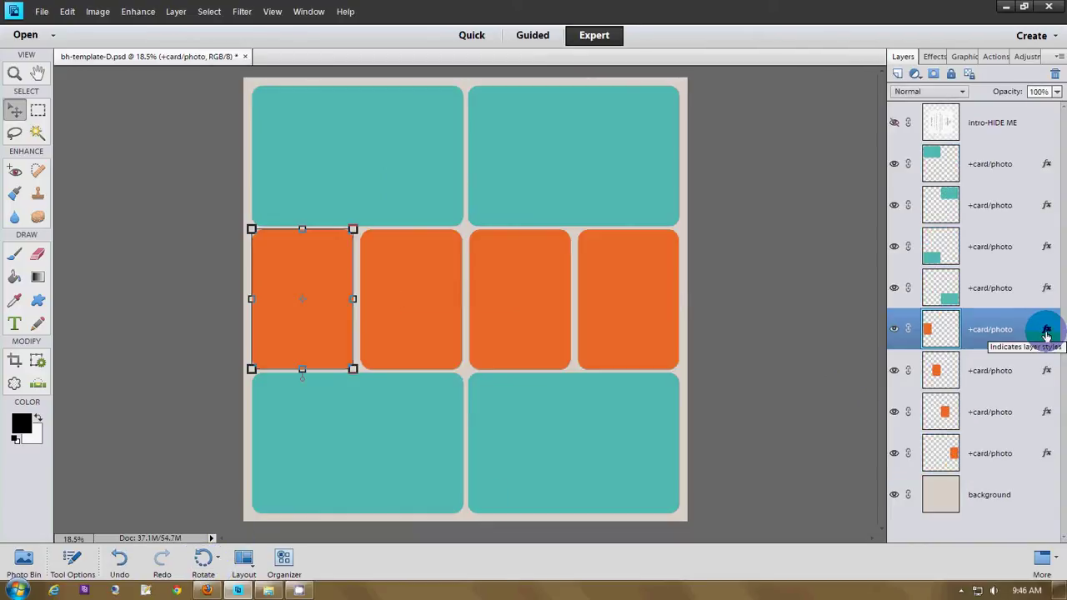
{"action": "left_click", "coordinate": [505, 431]}
{"action": "left_click", "coordinate": [405, 443]}
{"action": "left_click", "coordinate": [412, 341]}
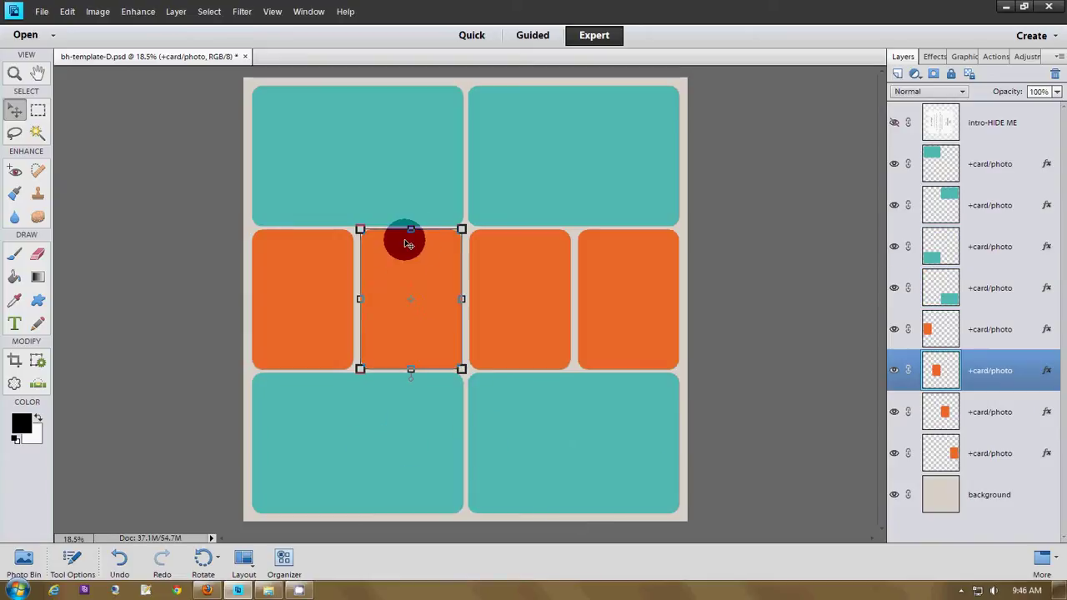
{"action": "left_click", "coordinate": [408, 195]}
Show the open files in the Photo Bin, then switch to Windows Explorer and open the Instagram folder in G:\Pictures.
{"action": "left_click", "coordinate": [265, 589]}
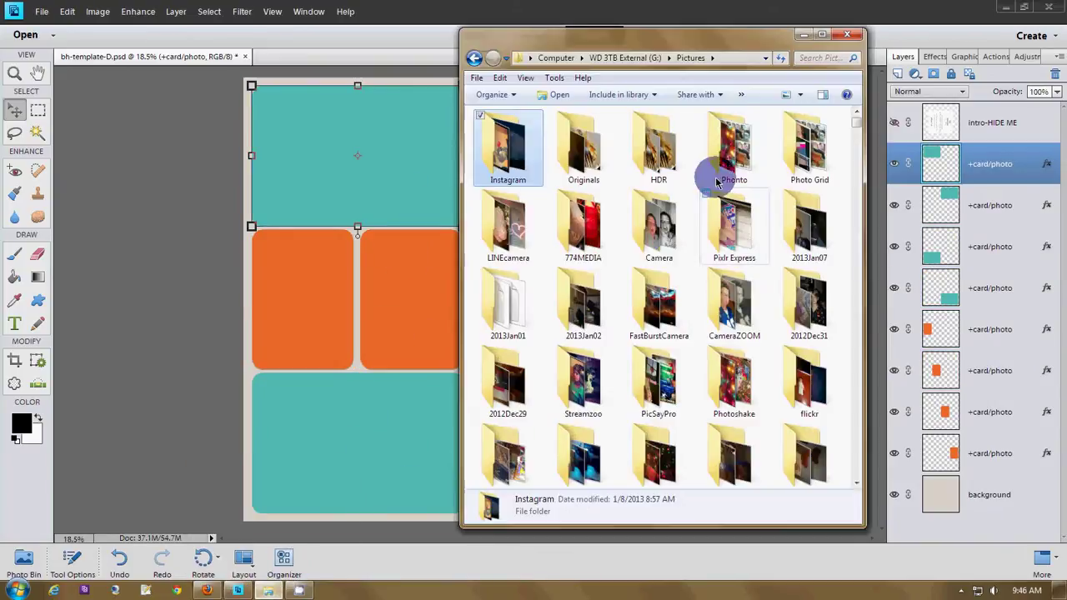
{"action": "left_click", "coordinate": [378, 156]}
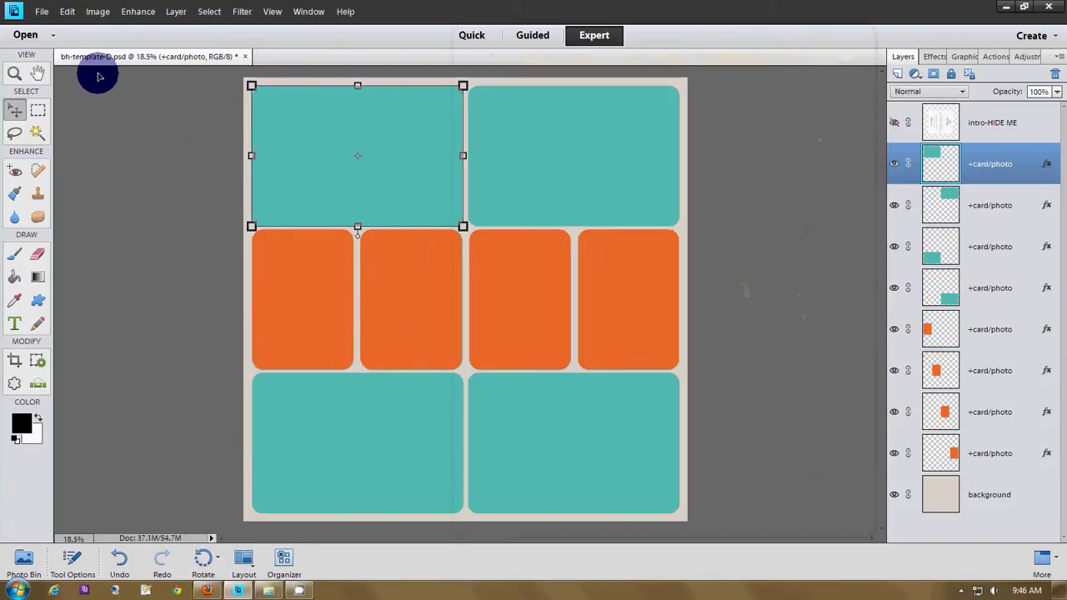
{"action": "left_click", "coordinate": [30, 562]}
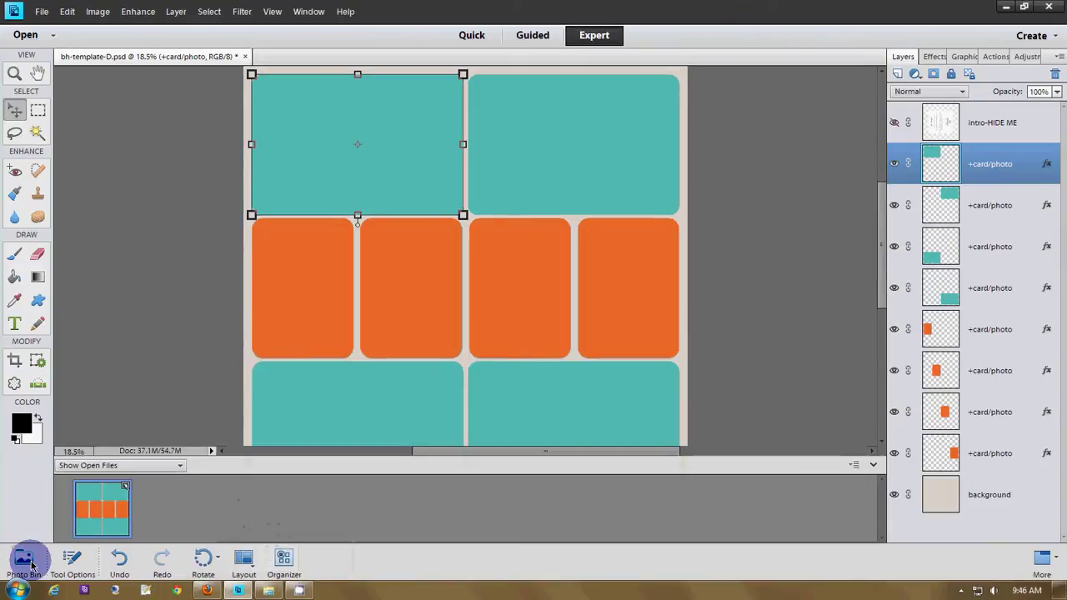
{"action": "left_click", "coordinate": [274, 574]}
{"action": "left_click", "coordinate": [270, 587]}
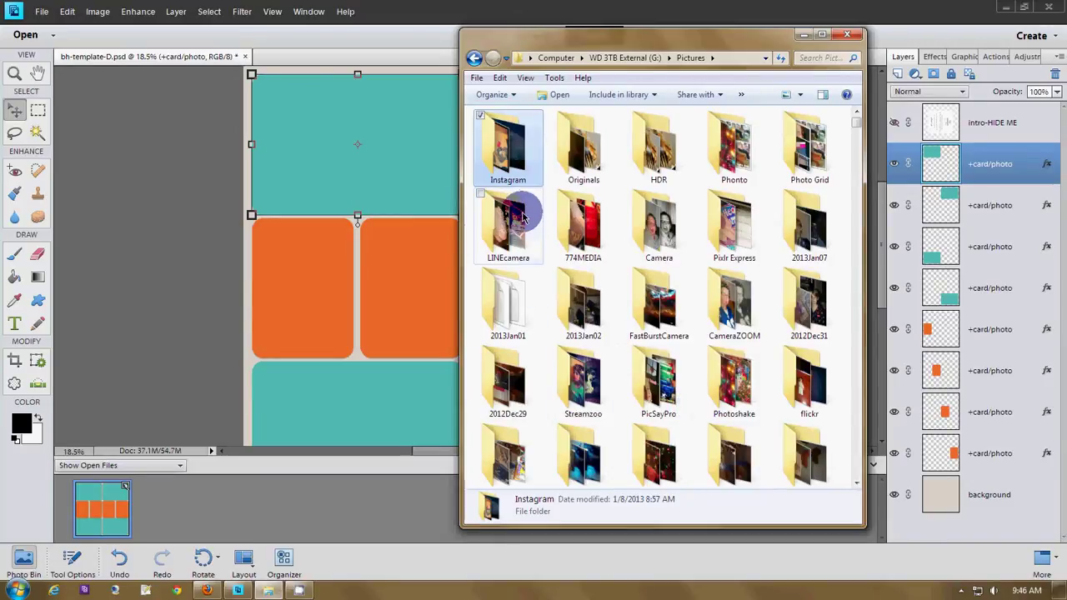
{"action": "double_click", "coordinate": [513, 163]}
Look through the most recent Instagram photos, including IMG_20121228_124230 and IMG_20121231_220311, for page candidates.
{"action": "left_click_drag", "start_coordinate": [855, 123], "coordinate": [850, 476]}
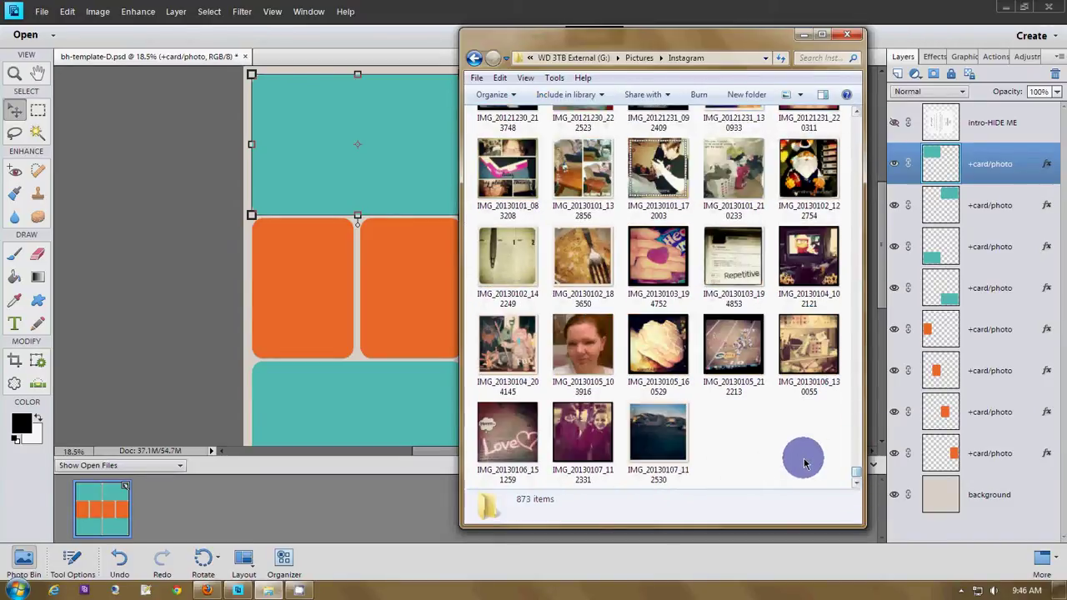
{"action": "scroll", "coordinate": [805, 463], "scroll_direction": "up", "scroll_amount": 3}
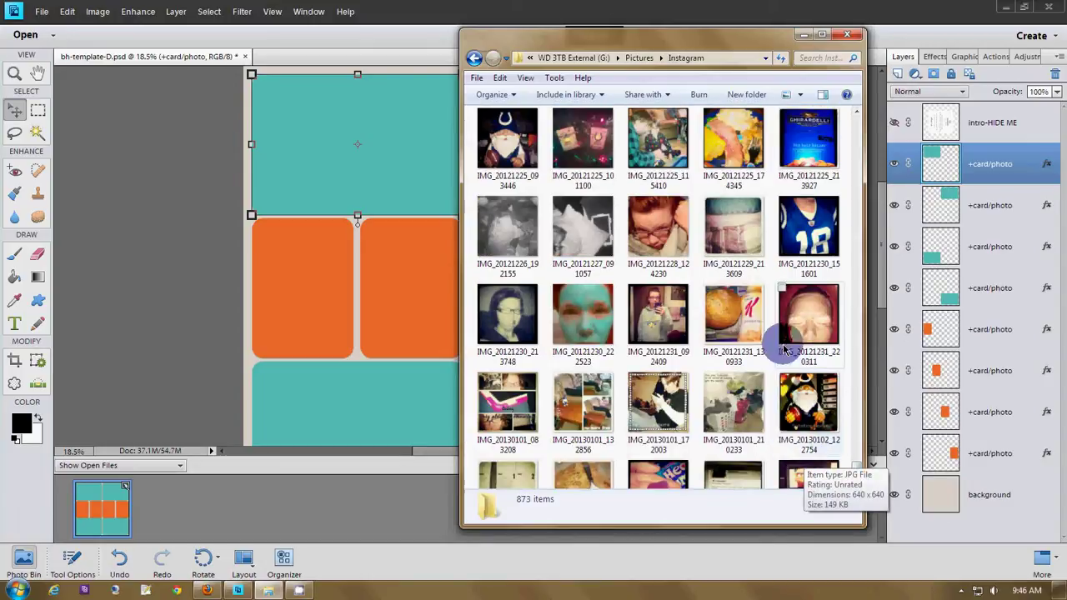
{"action": "left_click", "coordinate": [669, 232]}
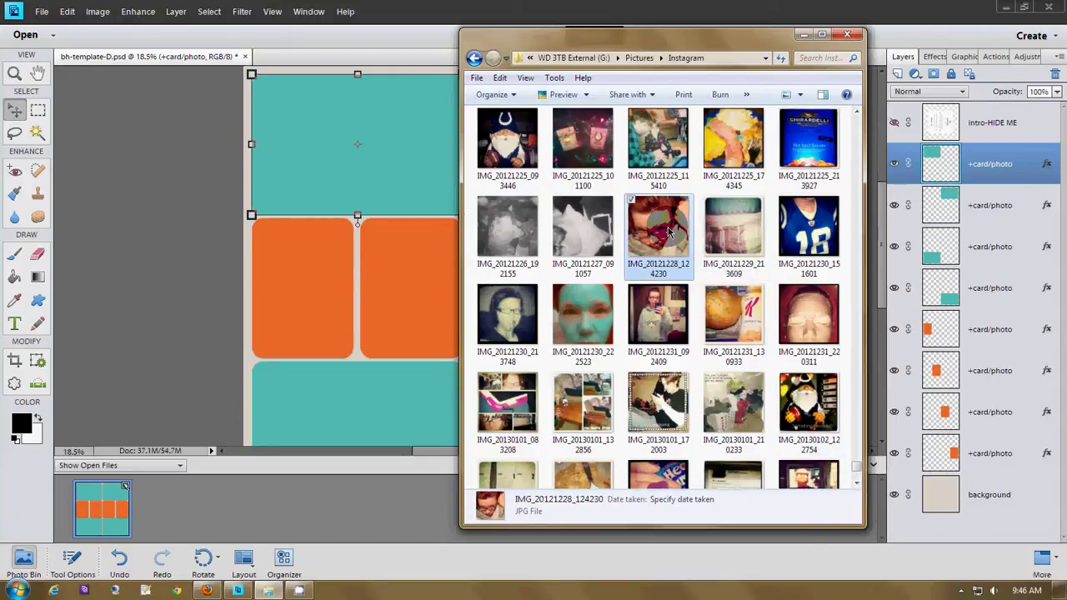
{"action": "left_click", "coordinate": [788, 313]}
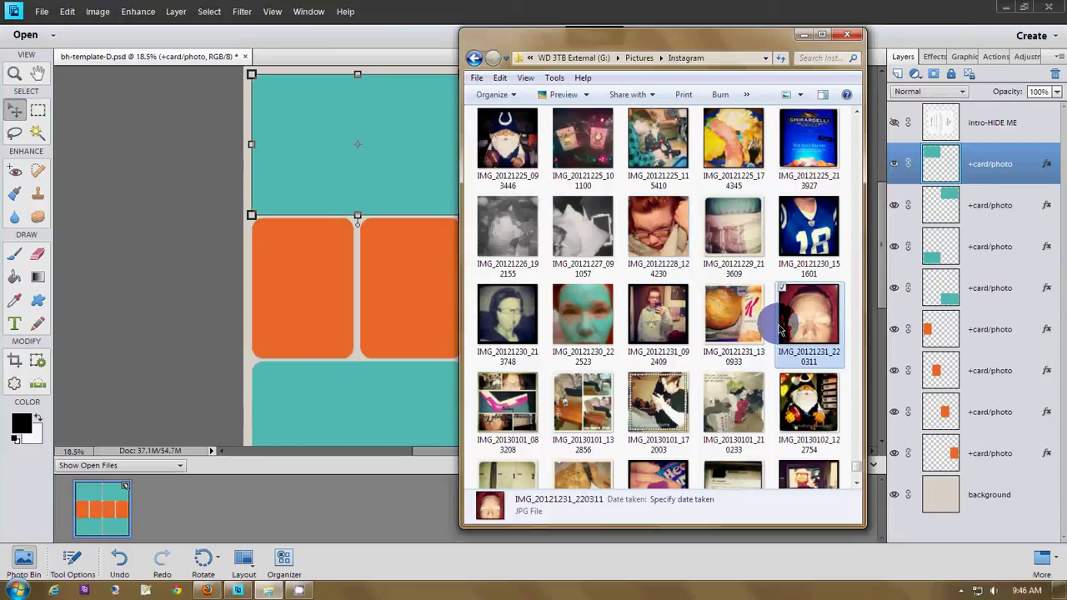
{"action": "scroll", "coordinate": [780, 329], "scroll_direction": "down", "scroll_amount": 3}
Add IMG_20130102_142249, IMG_20130103_194752, IMG_20130106_130055 and IMG_20130106_151259 from the Instagram folder to the Photo Bin together.
{"action": "left_click", "coordinate": [656, 256]}
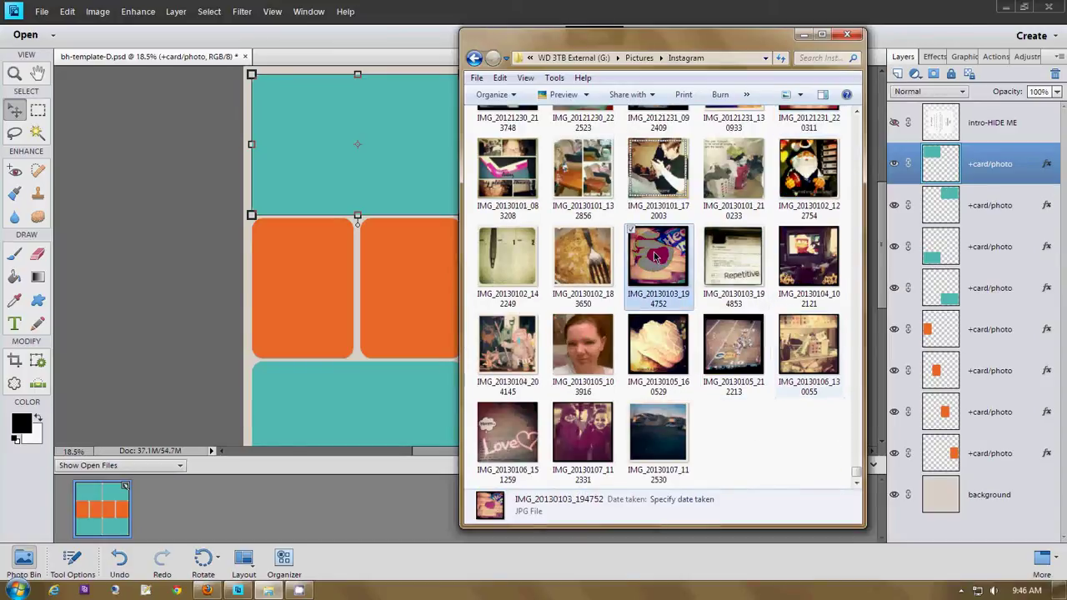
{"action": "left_click", "coordinate": [680, 354], "text": "ctrl"}
{"action": "left_click", "coordinate": [605, 283], "text": "ctrl"}
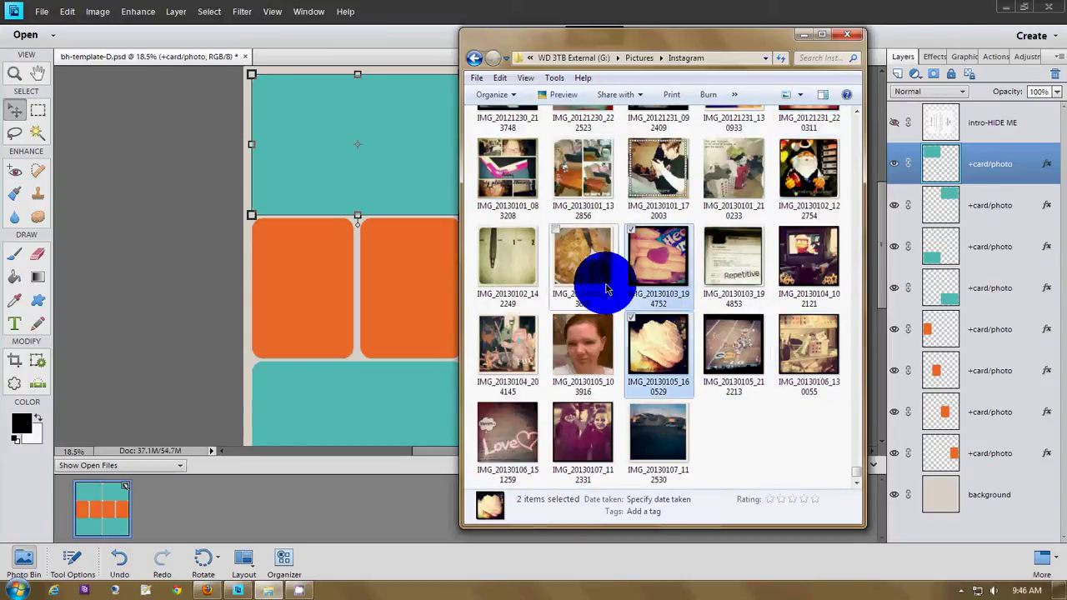
{"action": "left_click", "coordinate": [507, 260]}
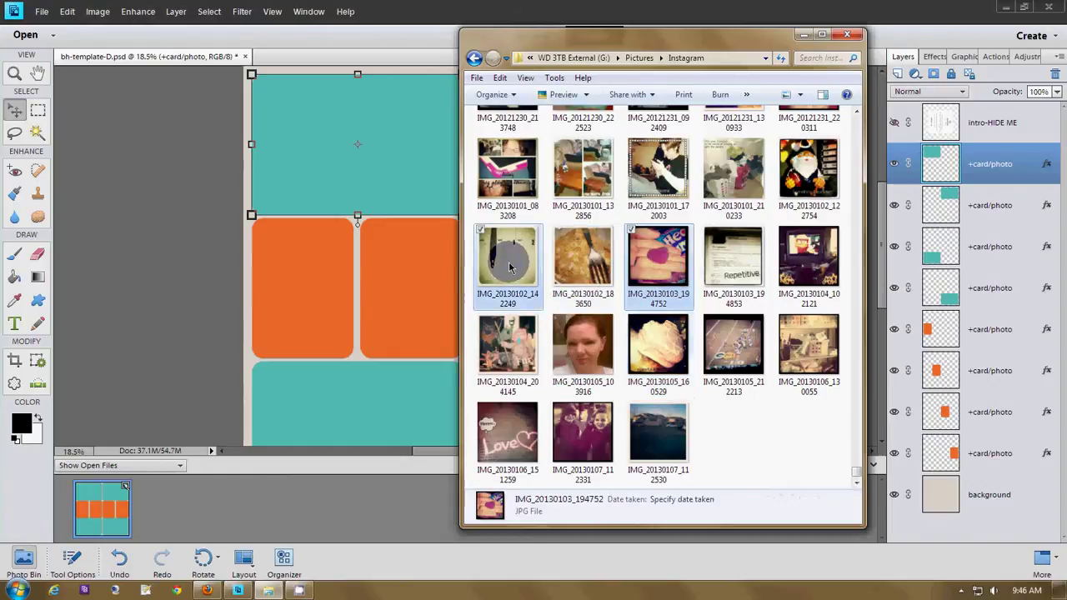
{"action": "left_click", "coordinate": [649, 293], "text": "ctrl"}
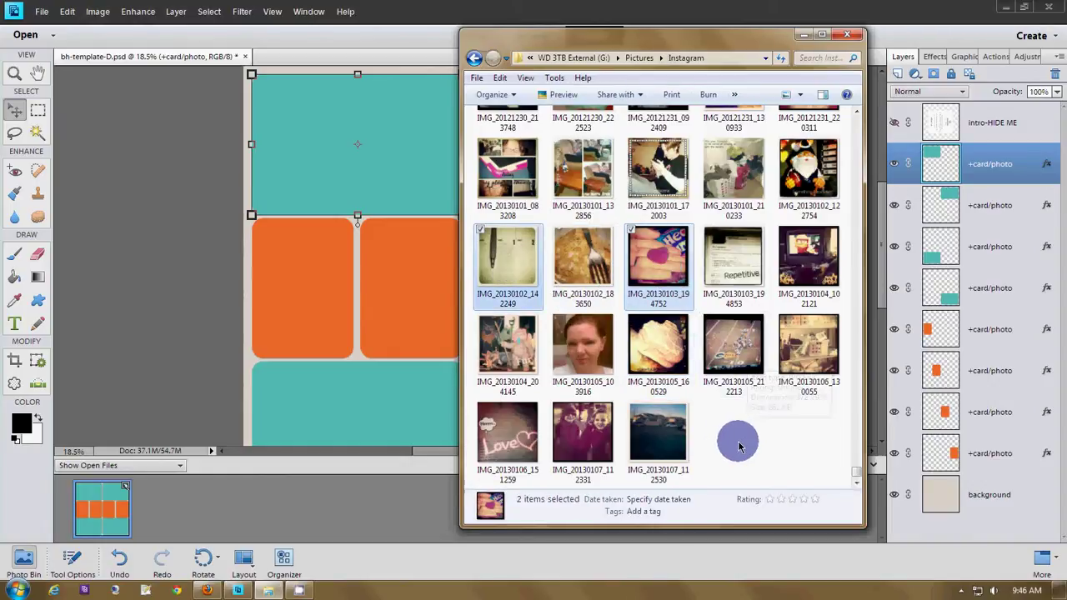
{"action": "left_click", "coordinate": [506, 427], "text": "ctrl"}
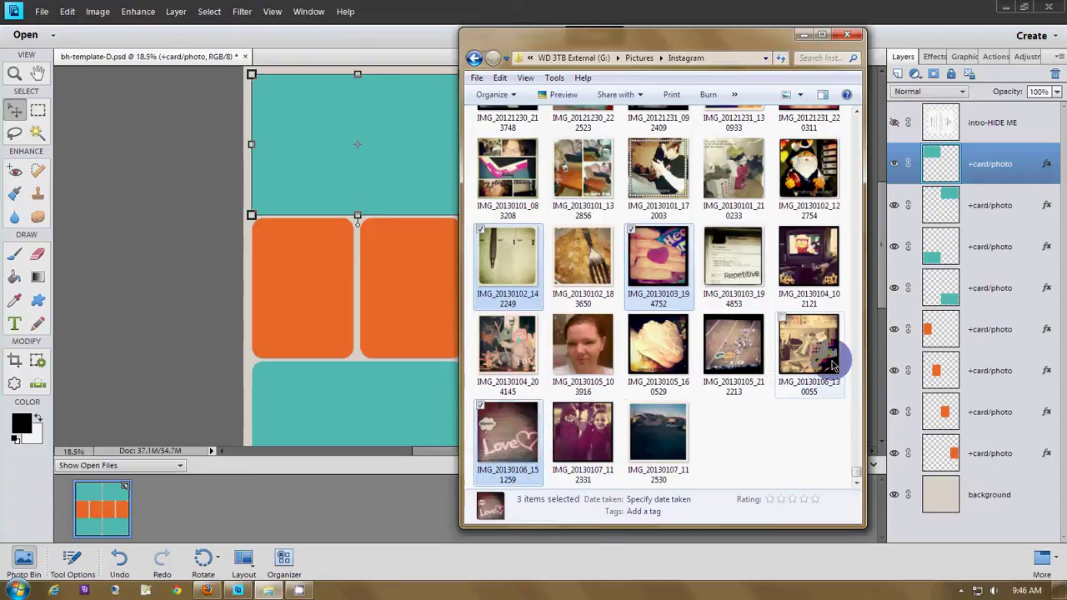
{"action": "left_click", "coordinate": [813, 350], "text": "ctrl"}
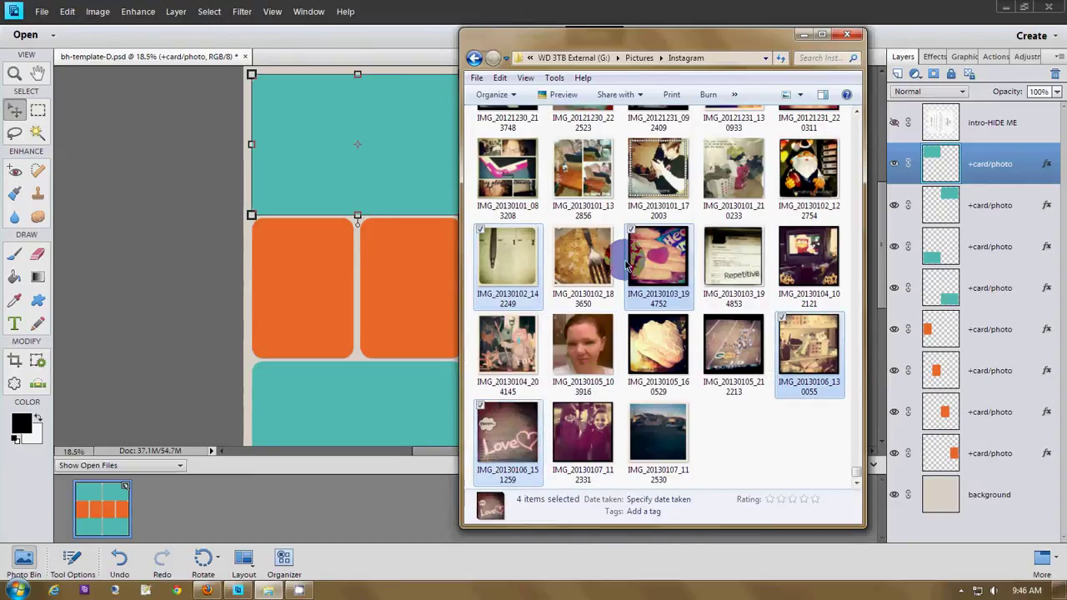
{"action": "left_click_drag", "start_coordinate": [629, 265], "coordinate": [388, 522]}
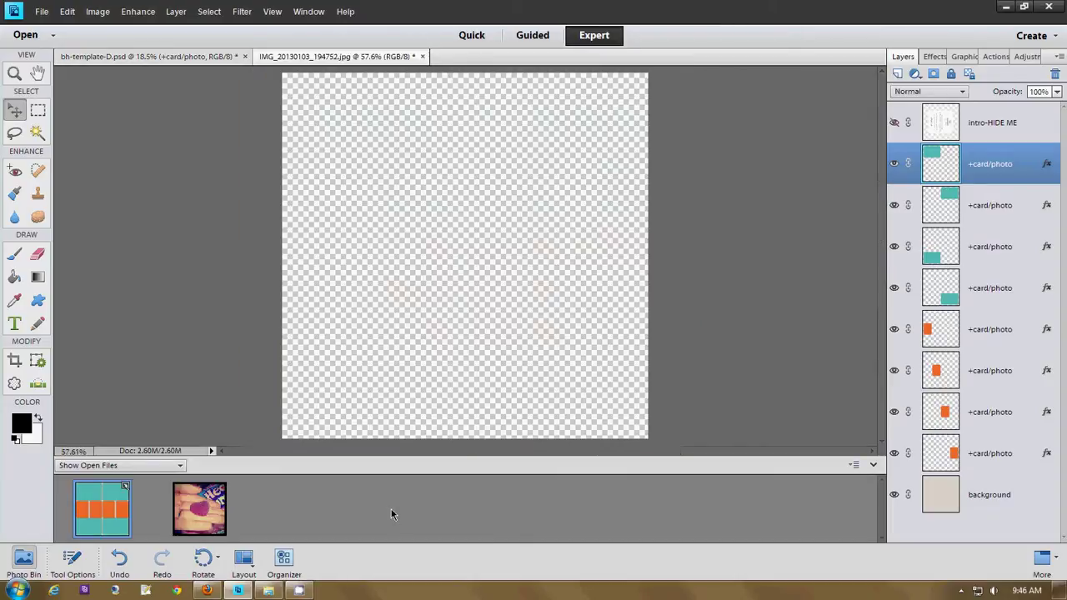
In Windows Explorer, go to G:\Scrapkits\Project Life and open bh_cobaltedition_papers inside the bh_cobaltedition_fullkit folder.
{"action": "left_click", "coordinate": [263, 590]}
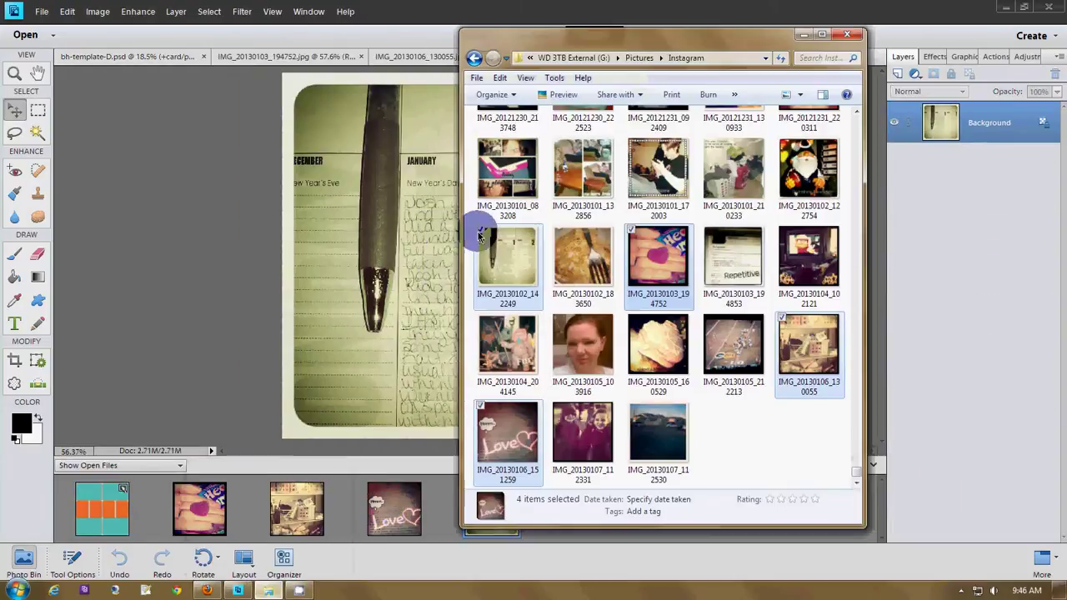
{"action": "left_click", "coordinate": [725, 63]}
{"action": "type", "text": "G:\\Scrapkits\\"}
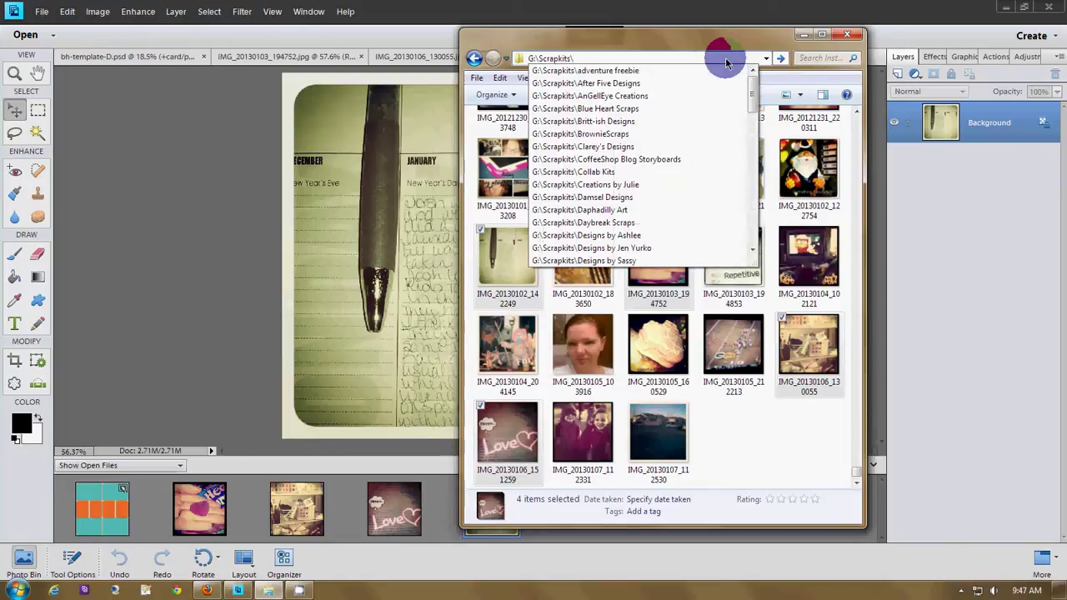
{"action": "type", "text": "proj"}
{"action": "key", "text": "Down"}
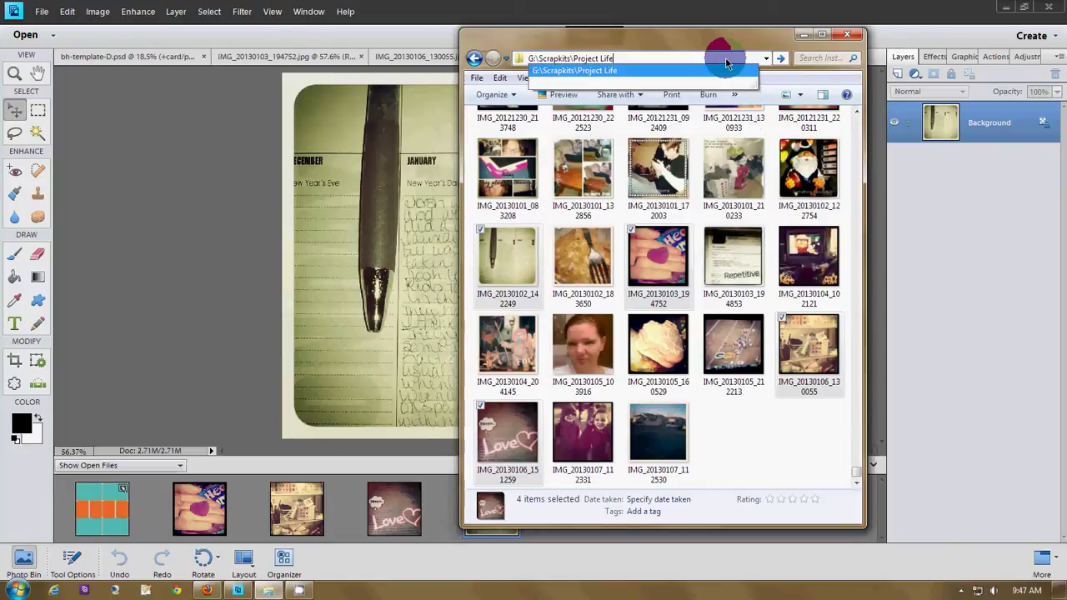
{"action": "key", "text": "Return"}
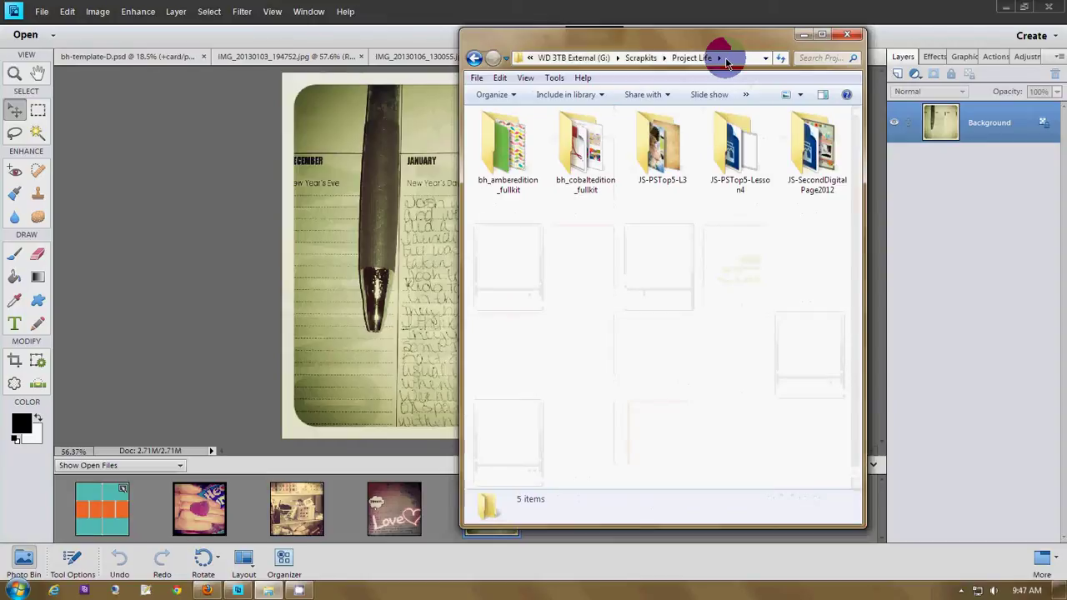
{"action": "double_click", "coordinate": [583, 177]}
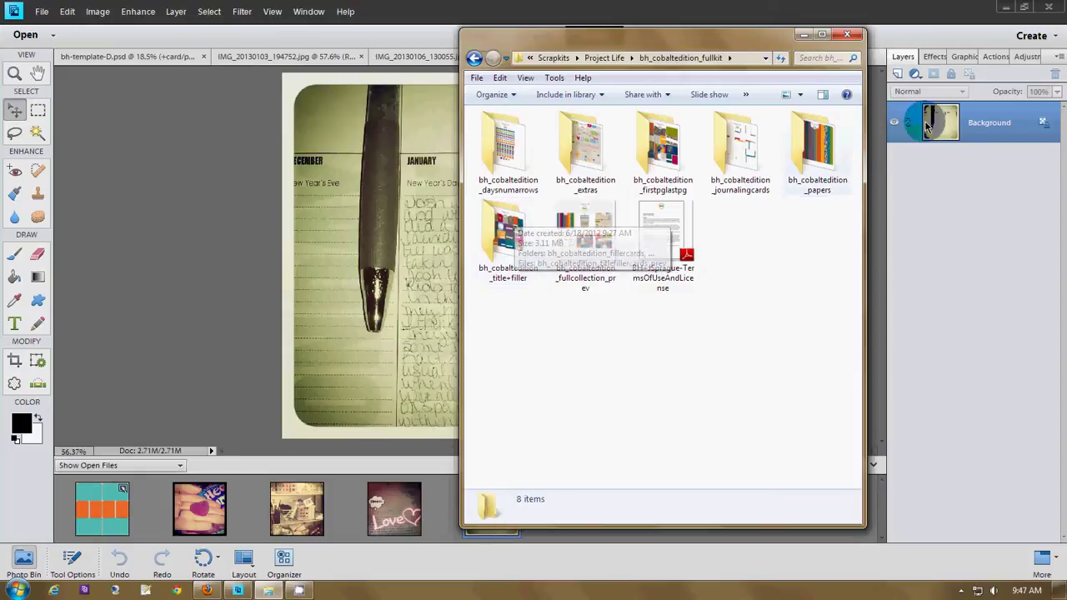
{"action": "double_click", "coordinate": [821, 149]}
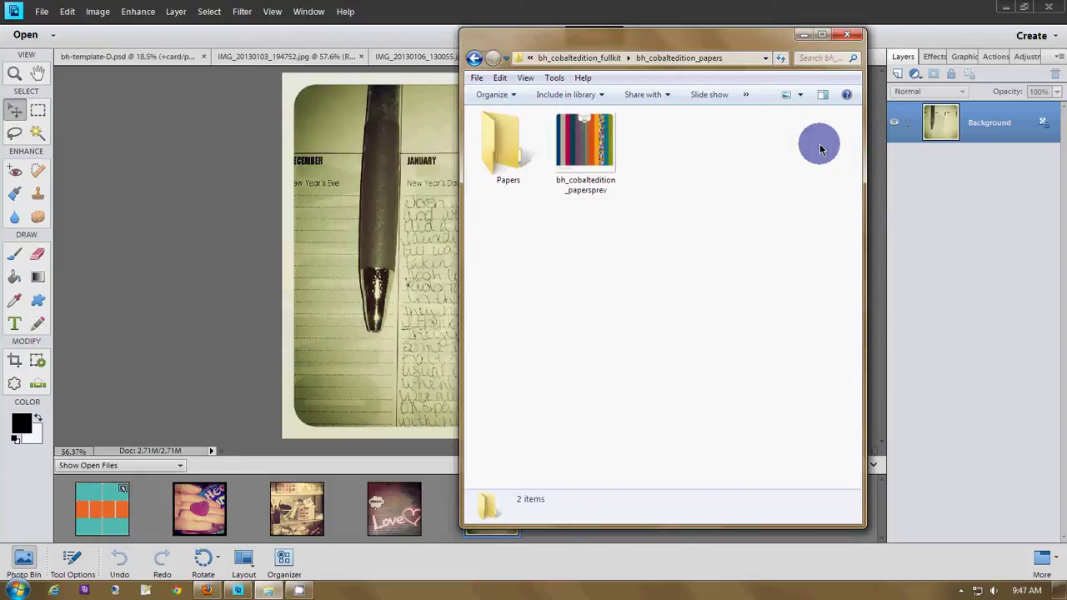
Make bh-template-D the active document and open the Papers subfolder of bh_cobaltedition_papers in Windows Explorer.
{"action": "left_click", "coordinate": [115, 551]}
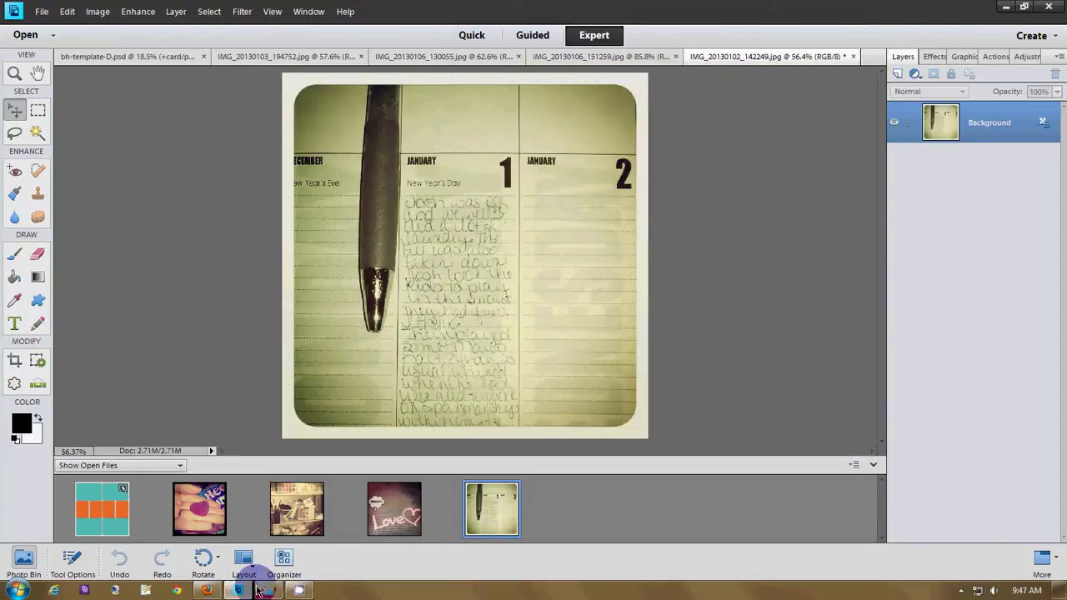
{"action": "left_click", "coordinate": [111, 515]}
{"action": "left_click", "coordinate": [268, 587]}
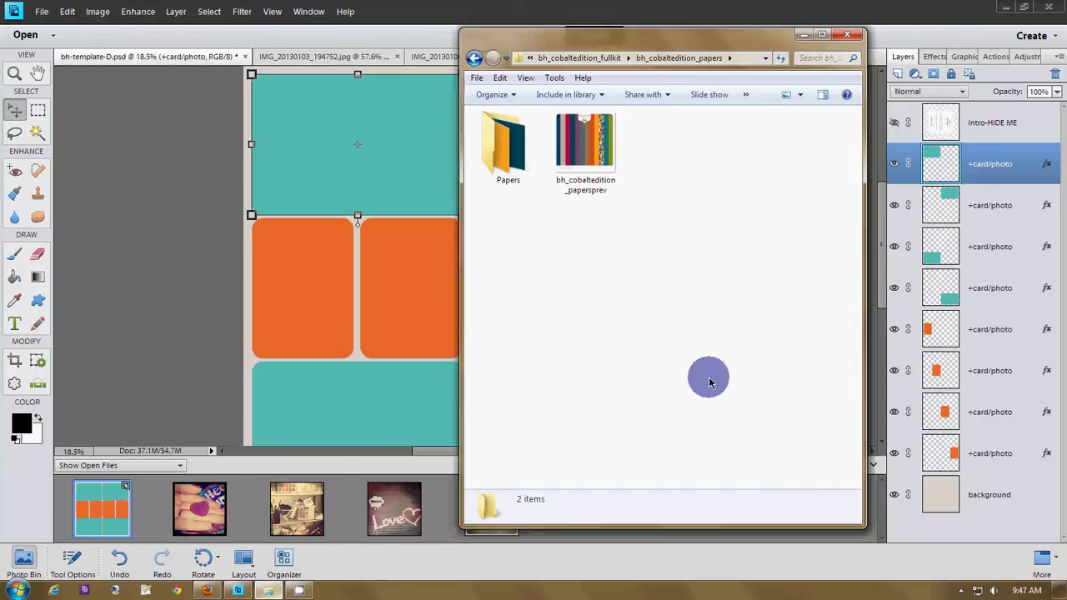
{"action": "double_click", "coordinate": [504, 146]}
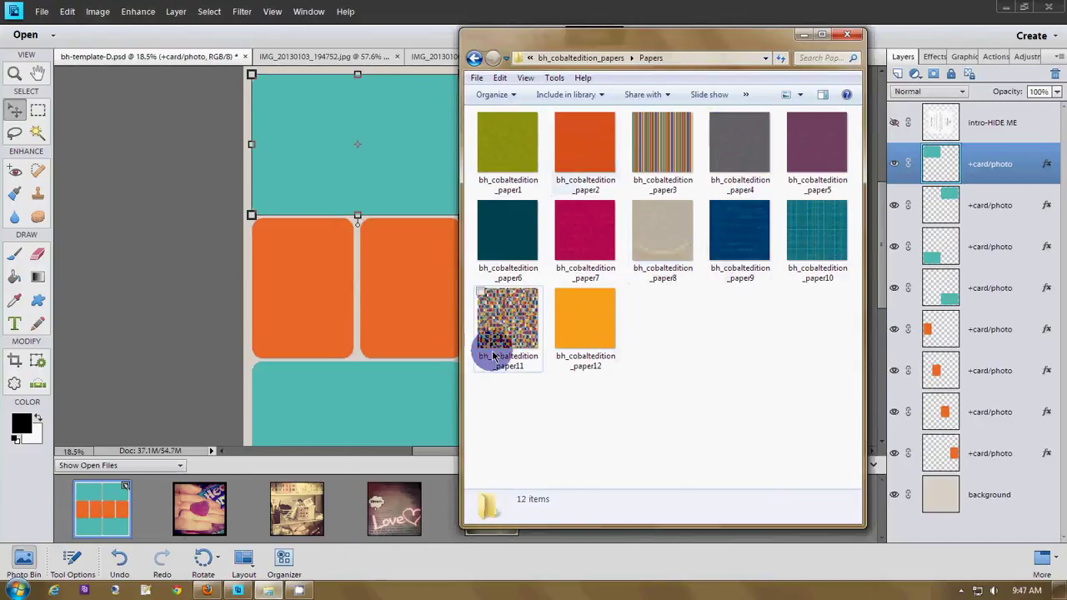
Select the background layer of bh-template-D and bring the Papers folder window back in Windows Explorer.
{"action": "left_click_drag", "start_coordinate": [492, 340], "coordinate": [311, 344]}
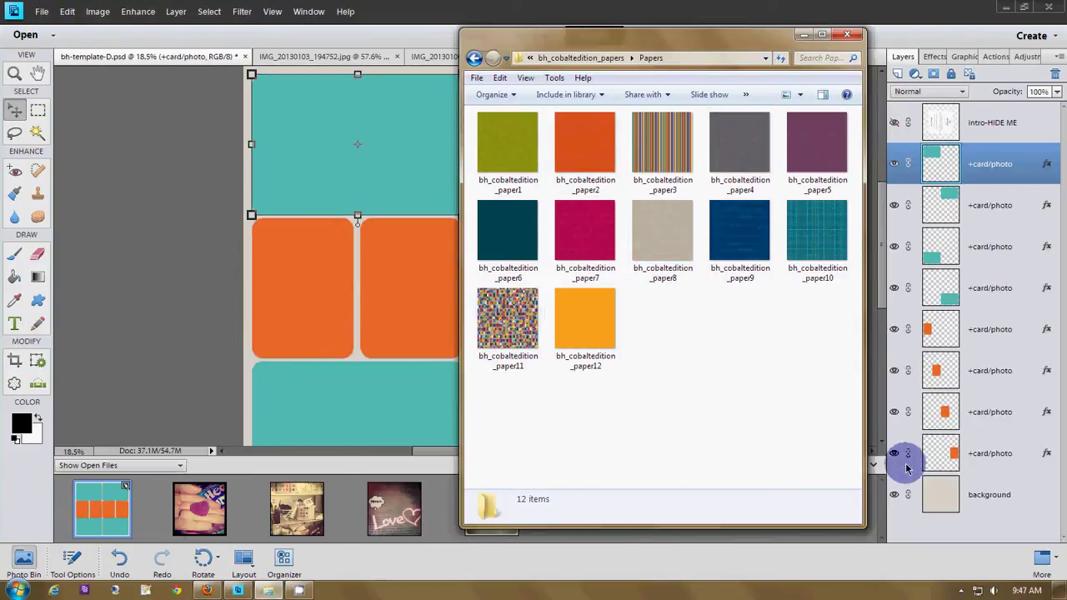
{"action": "left_click", "coordinate": [982, 500]}
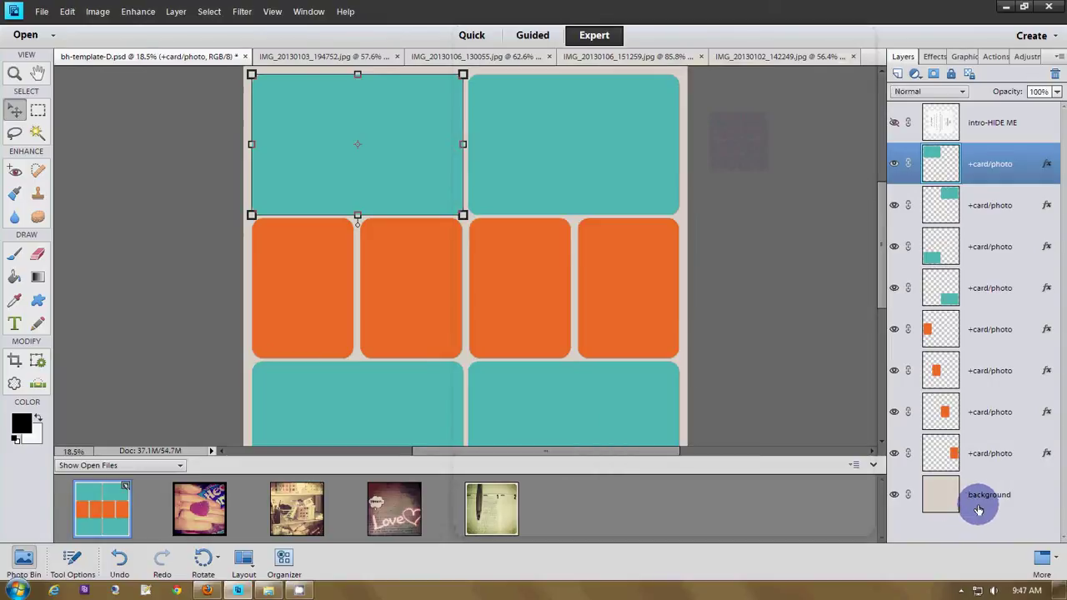
{"action": "left_click", "coordinate": [300, 592]}
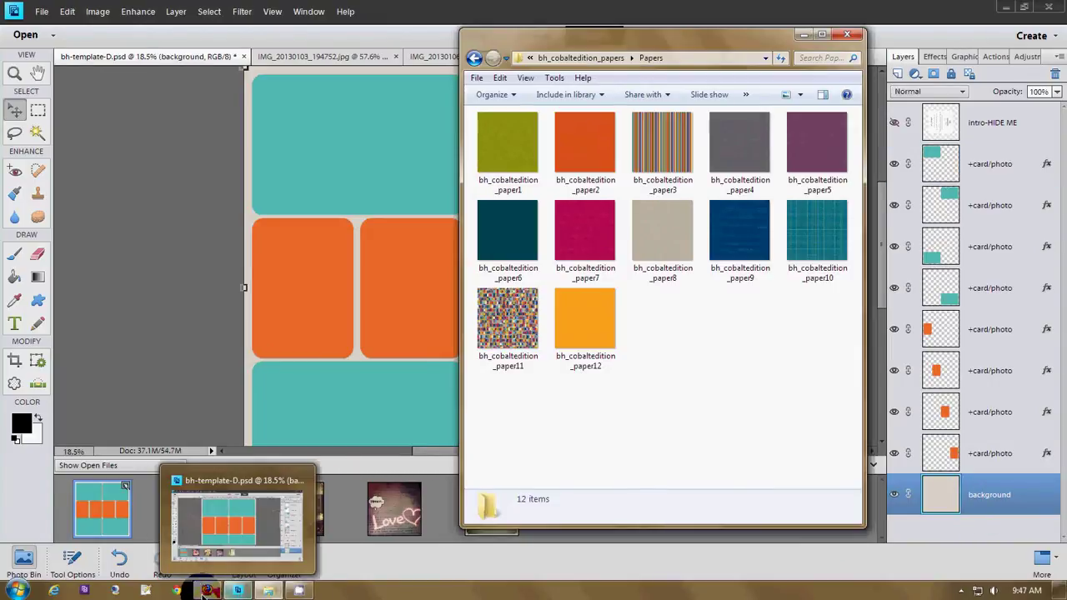
Place bh_cobaltedition_paper11 in bh-template-D directly above the background layer, and close the separate paper file.
{"action": "left_click_drag", "start_coordinate": [517, 315], "coordinate": [417, 499]}
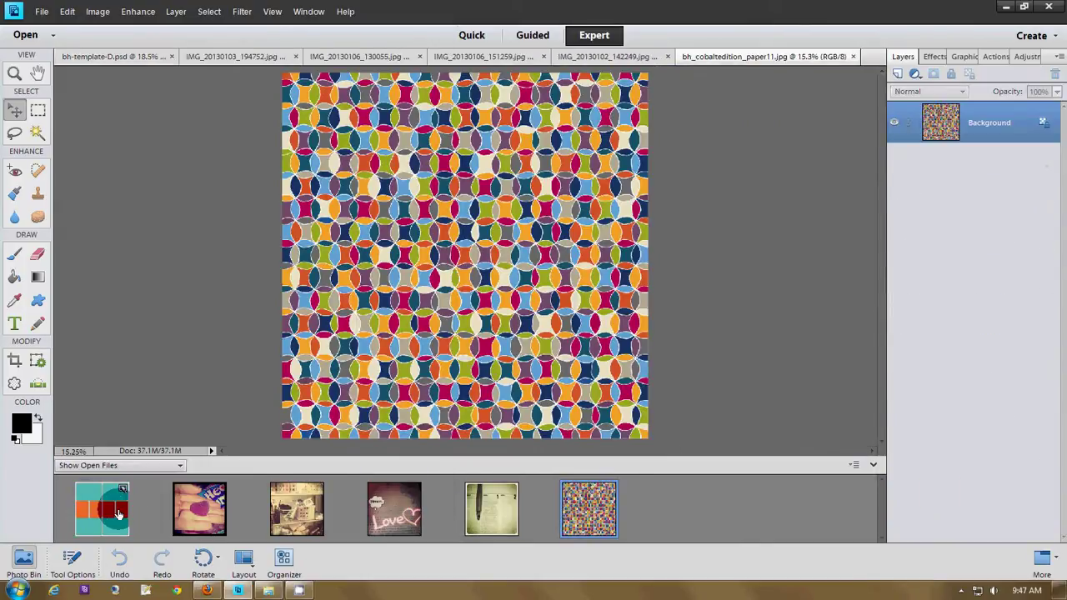
{"action": "left_click", "coordinate": [119, 514]}
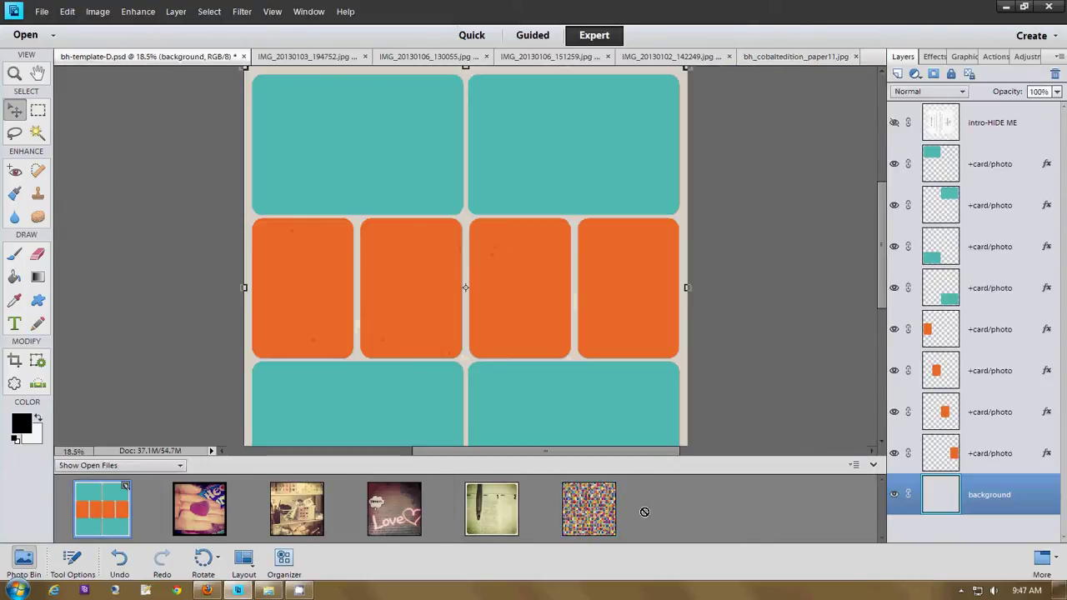
{"action": "left_click_drag", "start_coordinate": [600, 511], "coordinate": [556, 305]}
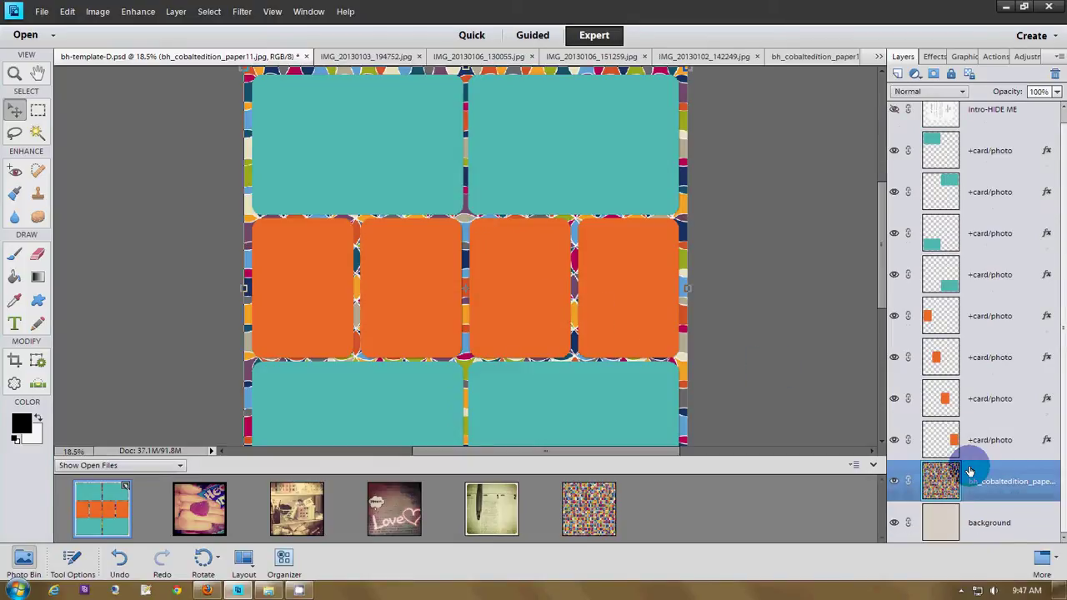
{"action": "right_click", "coordinate": [586, 498]}
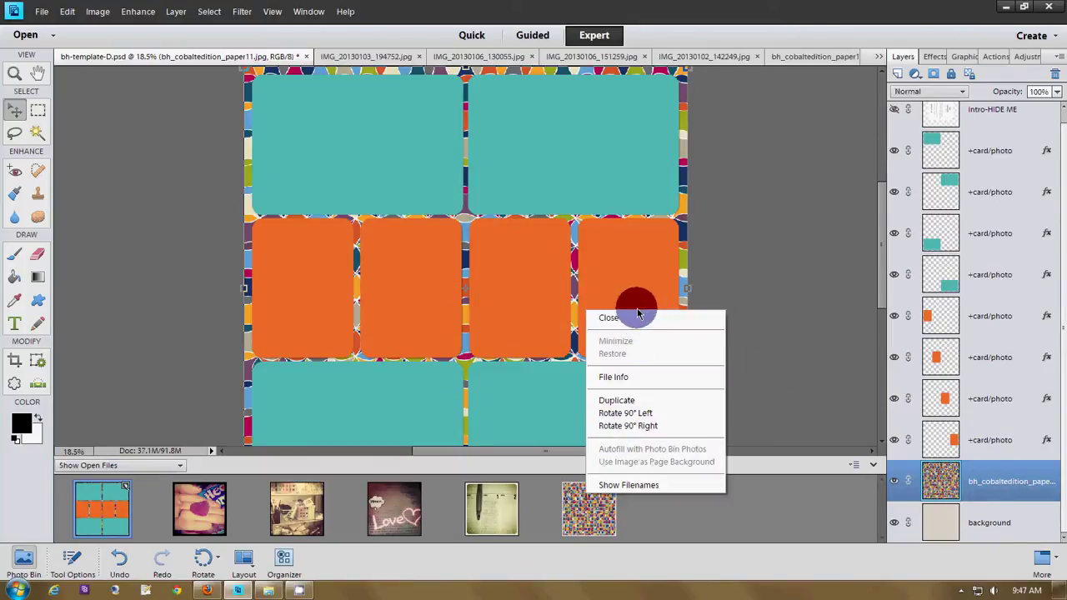
{"action": "left_click", "coordinate": [631, 305]}
In Windows Explorer, go back to bh_cobaltedition_fullkit and open the Journaling Cards folder inside bh_cobaltedition_journalingcards.
{"action": "left_click", "coordinate": [588, 150]}
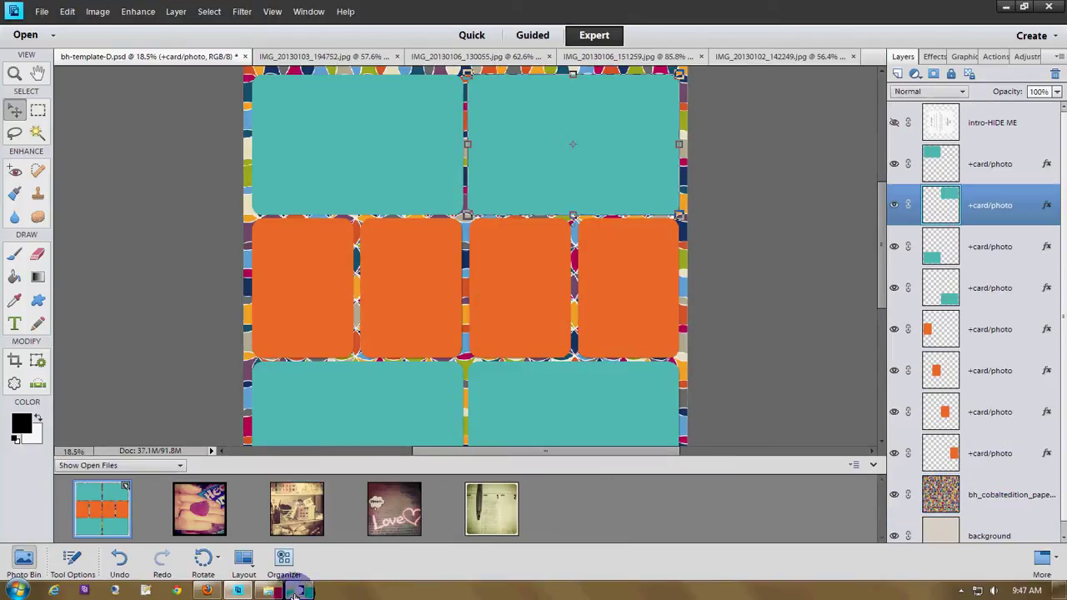
{"action": "left_click", "coordinate": [269, 590]}
{"action": "left_click", "coordinate": [604, 60]}
{"action": "left_click", "coordinate": [555, 60]}
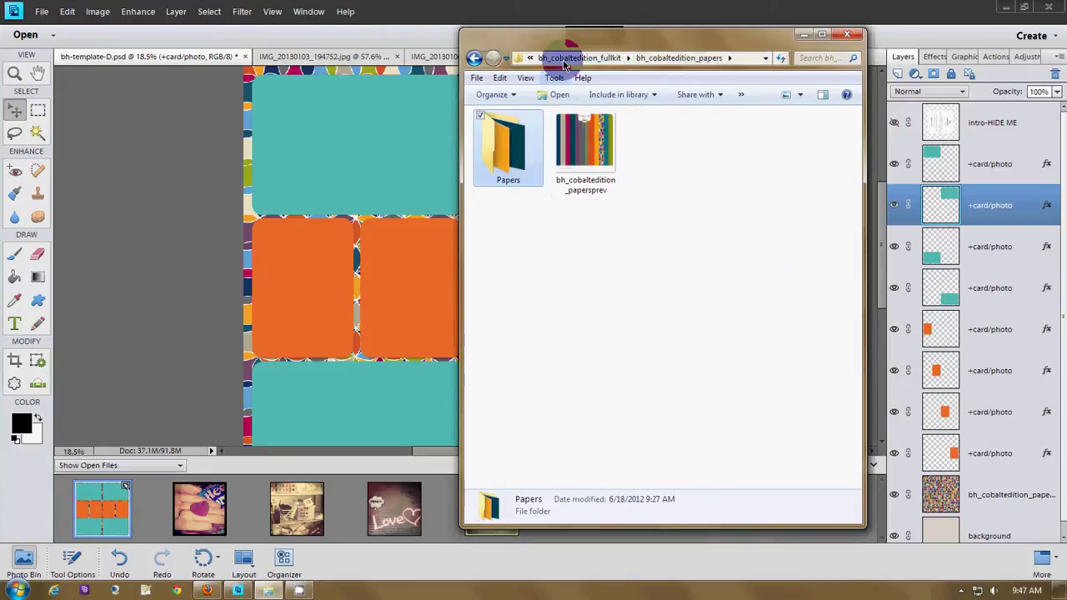
{"action": "double_click", "coordinate": [738, 162]}
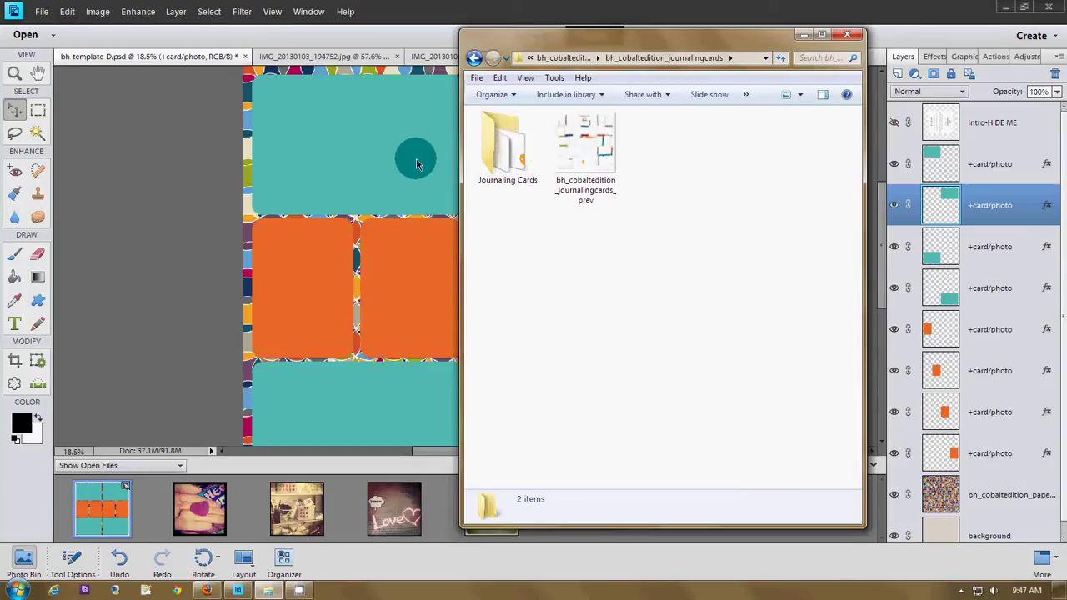
{"action": "double_click", "coordinate": [496, 167]}
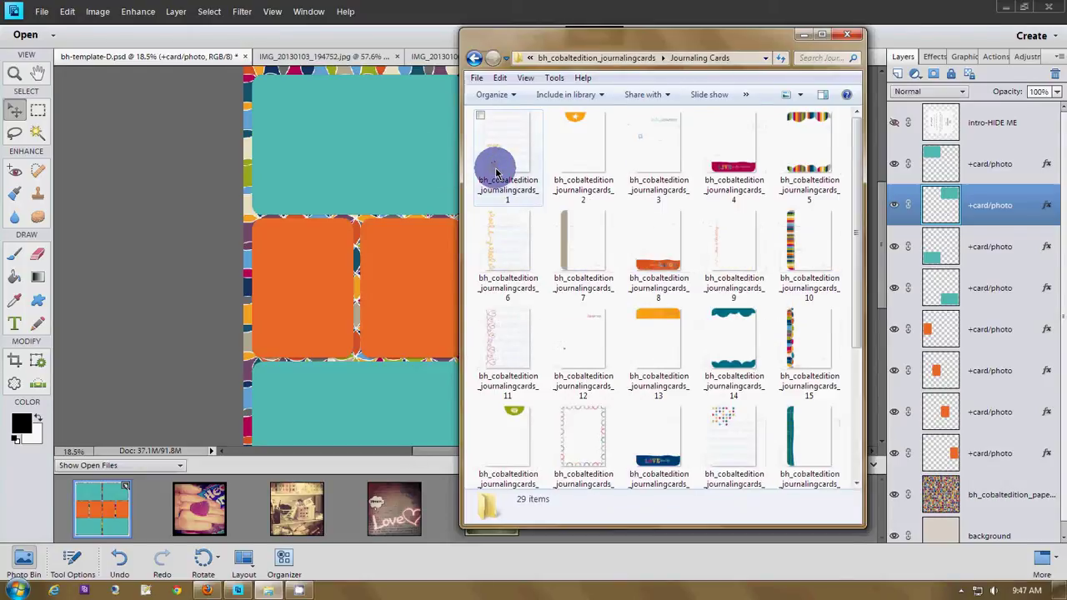
Browse the journaling cards and open bh_cobaltedition_journalingcards_8 in Photoshop Elements.
{"action": "scroll", "coordinate": [714, 324], "scroll_direction": "down", "scroll_amount": 3}
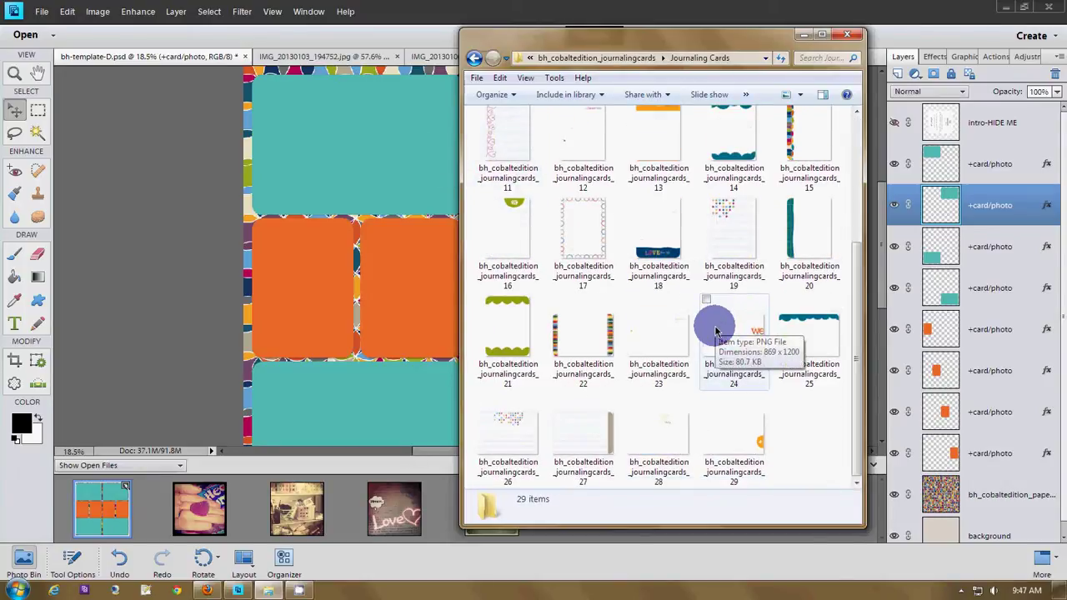
{"action": "left_click", "coordinate": [602, 344]}
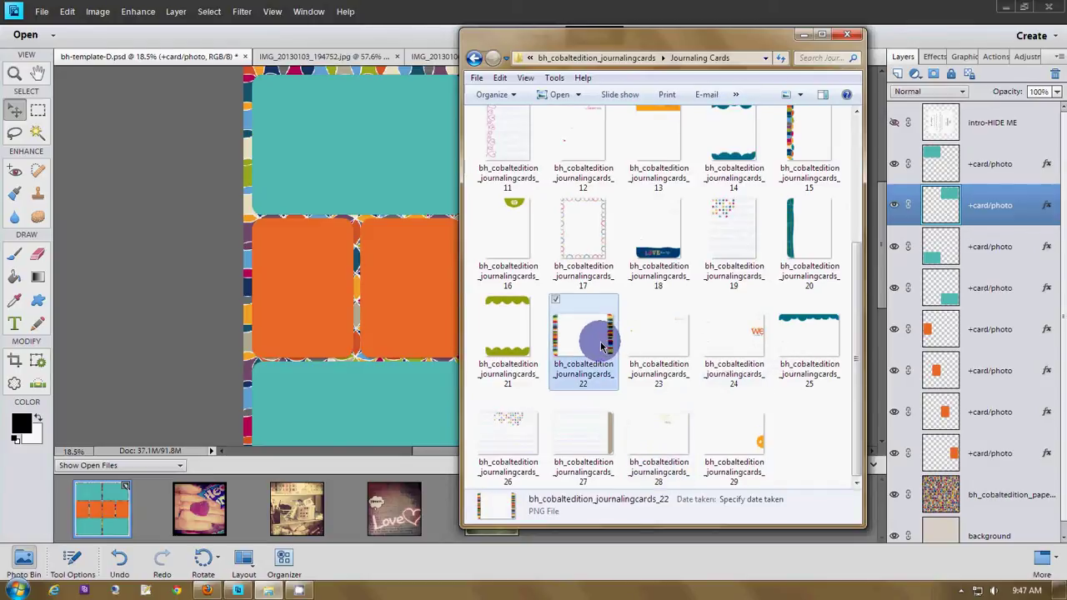
{"action": "scroll", "coordinate": [606, 289], "scroll_direction": "up", "scroll_amount": 1}
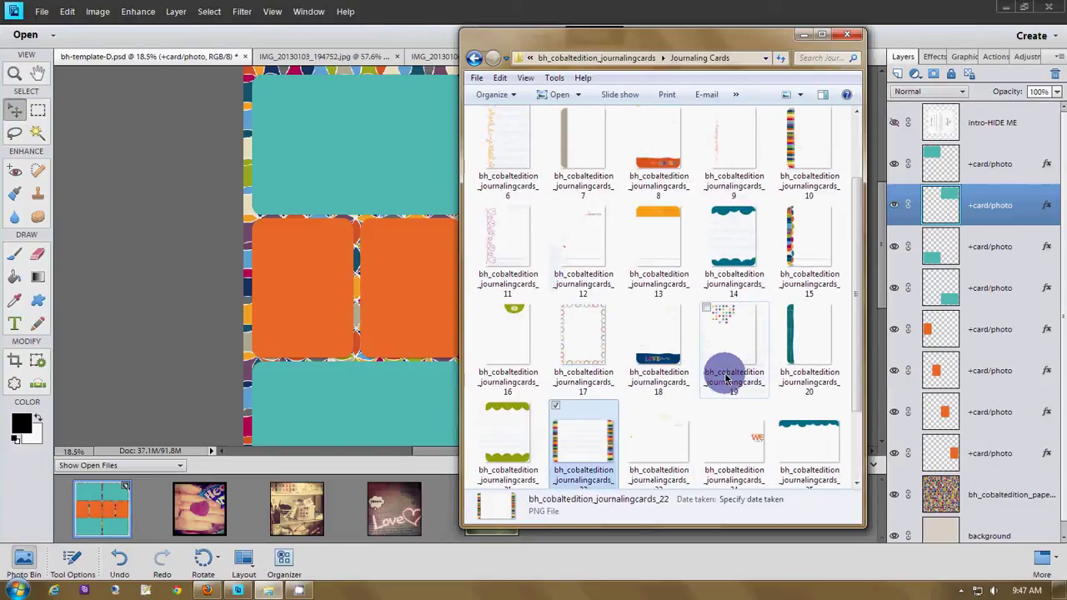
{"action": "left_click", "coordinate": [681, 264]}
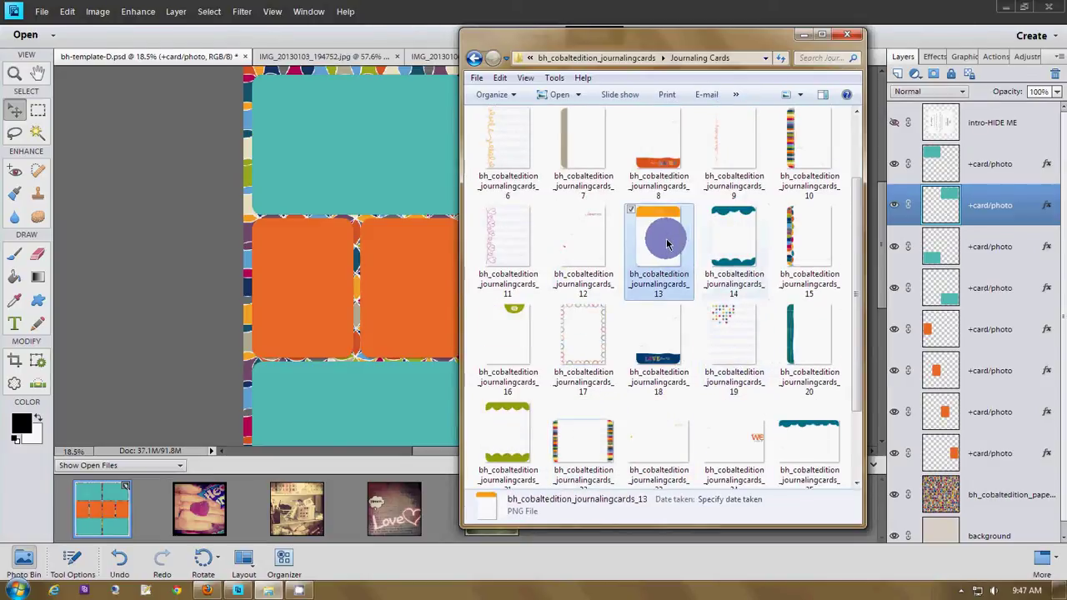
{"action": "left_click_drag", "start_coordinate": [648, 162], "coordinate": [412, 510]}
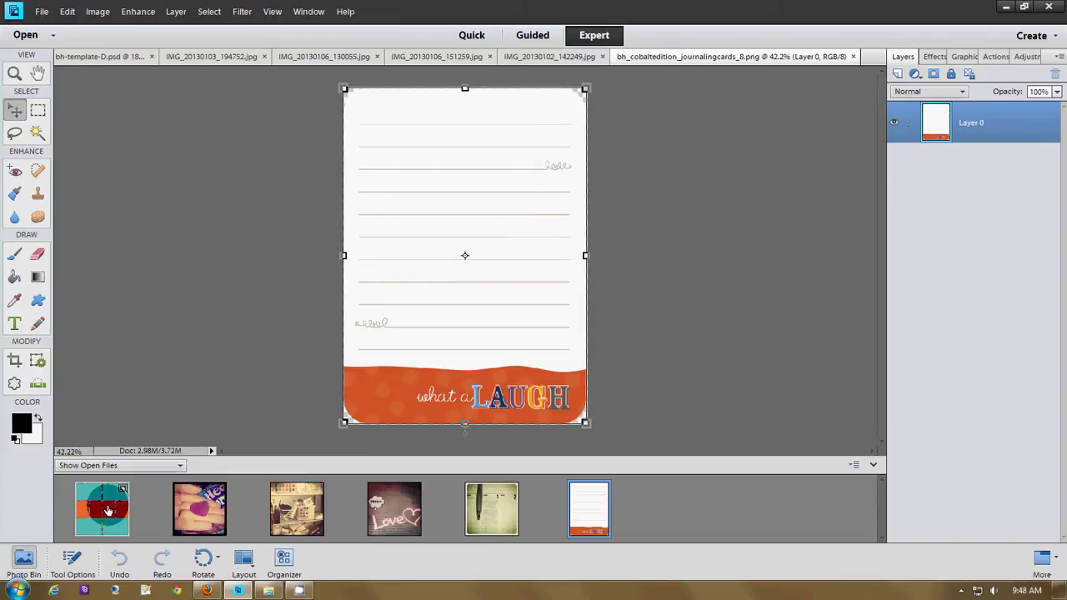
Add the journalingcards_8 card to bh-template-D over the third orange card and resize it to match that slot.
{"action": "left_click", "coordinate": [104, 508]}
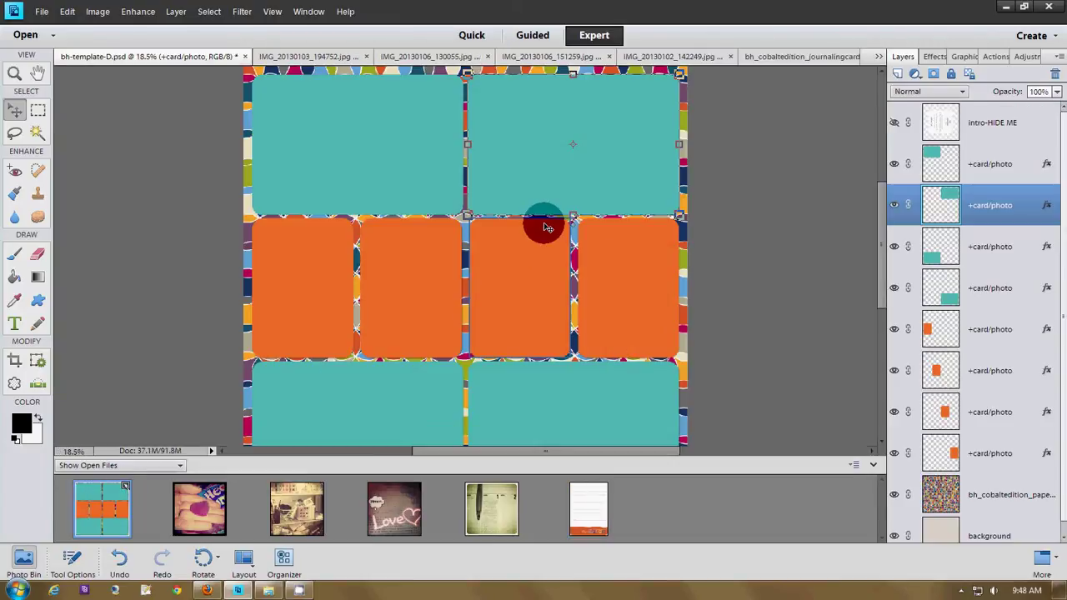
{"action": "left_click_drag", "start_coordinate": [605, 505], "coordinate": [544, 259]}
{"action": "left_click_drag", "start_coordinate": [464, 365], "coordinate": [470, 357]}
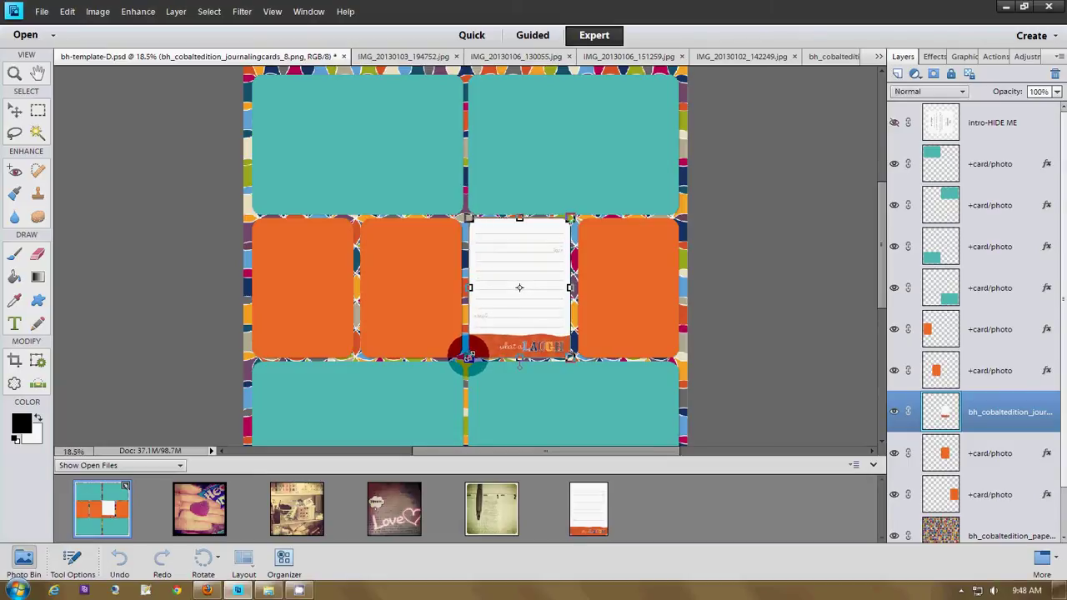
{"action": "left_click", "coordinate": [520, 381]}
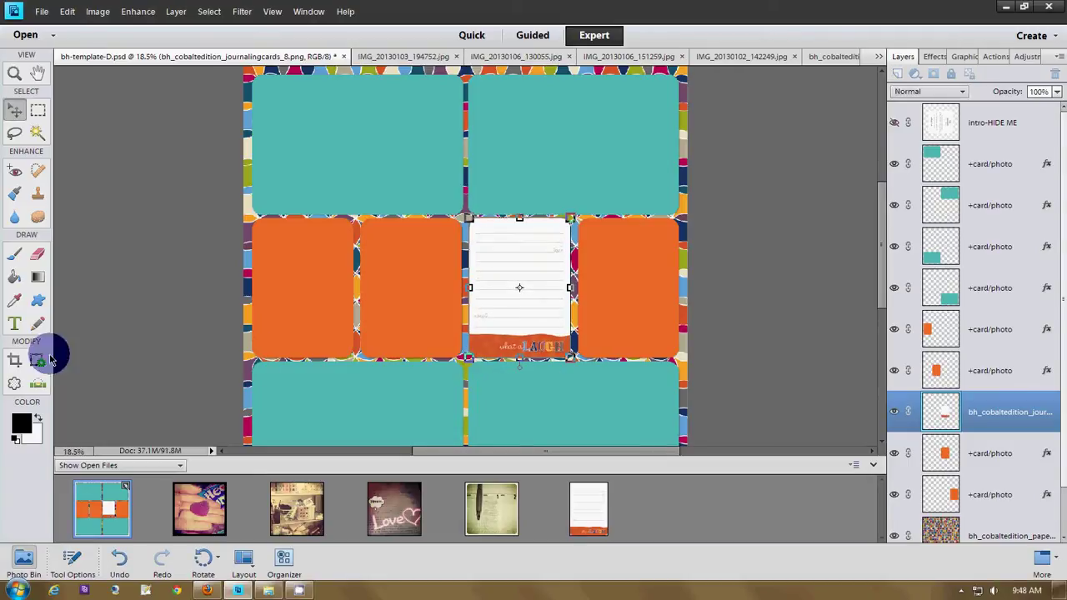
Clip the journalingcards_8 layer to the +card/photo layer of the third orange card beneath it.
{"action": "left_click", "coordinate": [14, 73]}
{"action": "left_click", "coordinate": [496, 284]}
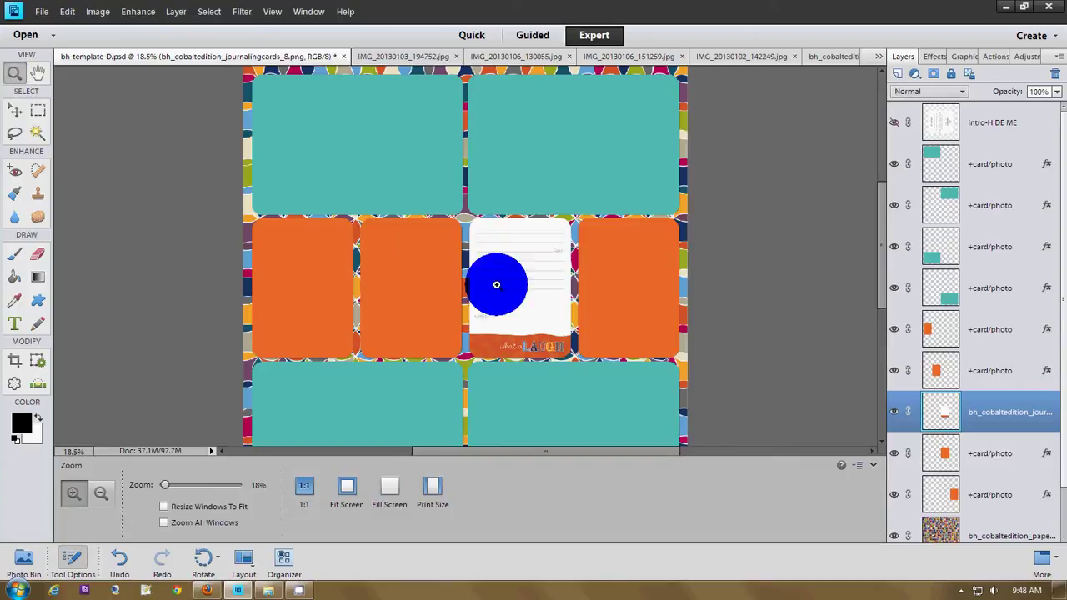
{"action": "left_click", "coordinate": [507, 280]}
{"action": "left_click", "coordinate": [511, 298]}
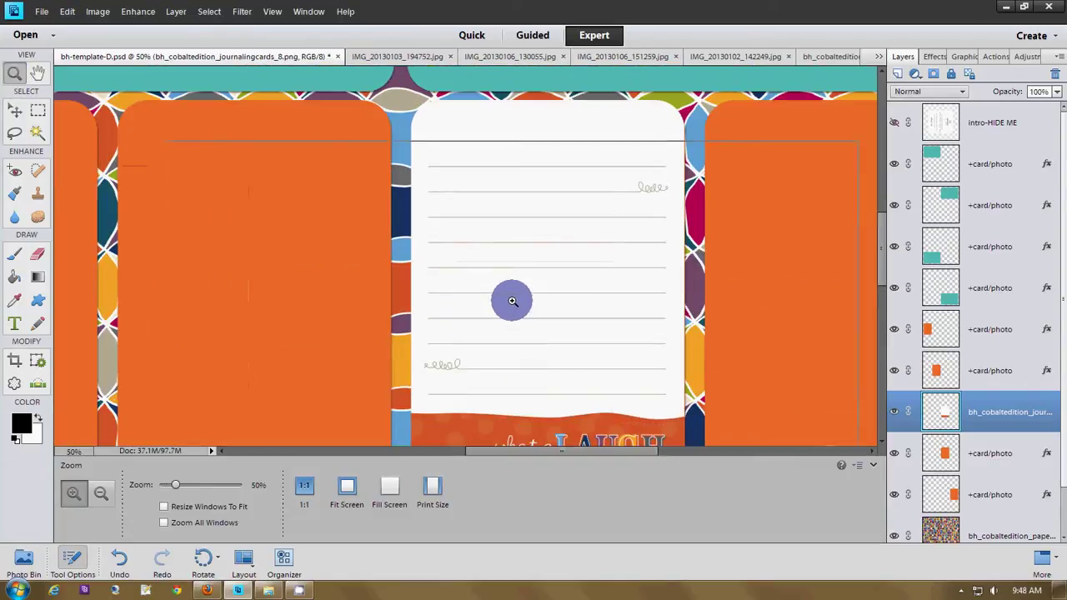
{"action": "left_click", "coordinate": [509, 300]}
{"action": "mouse_move", "coordinate": [881, 269]}
{"action": "left_mouse_down"}
{"action": "mouse_move", "coordinate": [886, 246]}
{"action": "mouse_move", "coordinate": [887, 303]}
{"action": "left_mouse_up"}
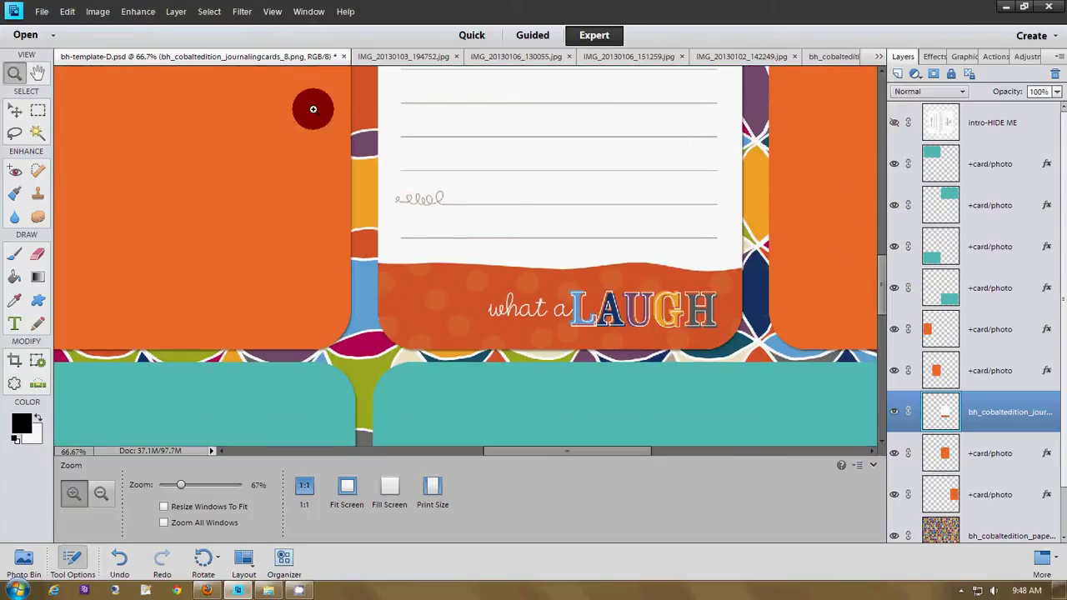
{"action": "left_click", "coordinate": [14, 110]}
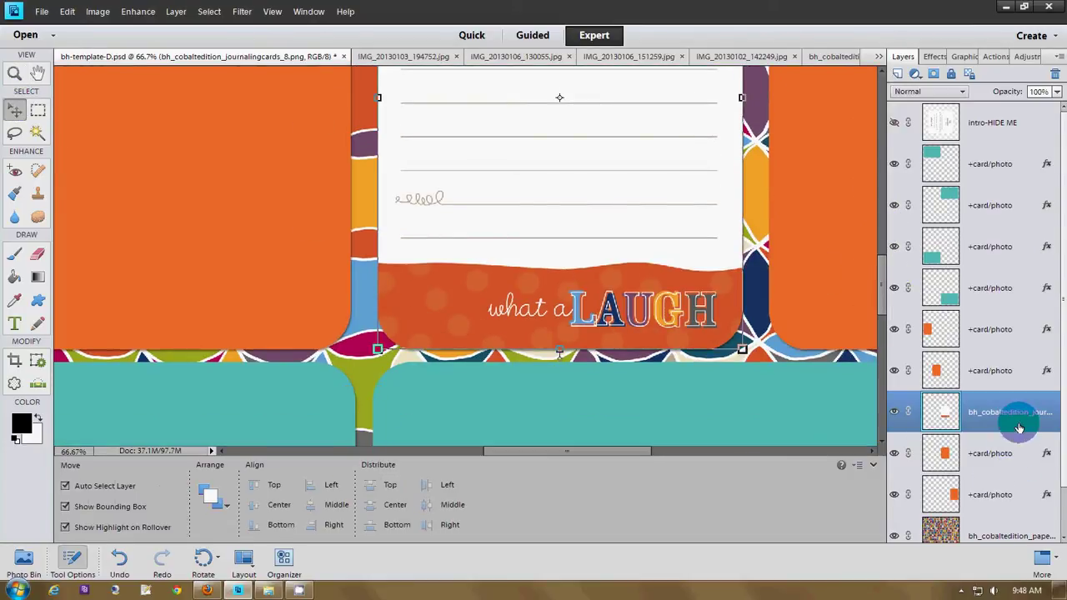
{"action": "left_click_drag", "start_coordinate": [1020, 439], "coordinate": [877, 326]}
Compare the edges and rounded corners of the journaling card with those of the +card/photo layer it is clipped to.
{"action": "left_click", "coordinate": [1027, 457]}
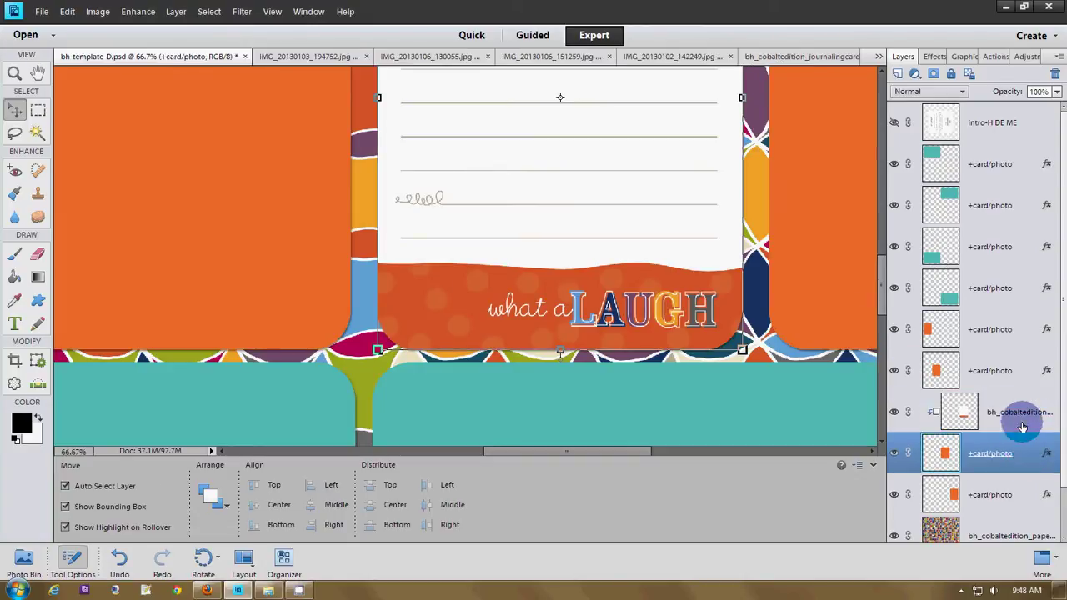
{"action": "left_click", "coordinate": [1024, 410]}
{"action": "left_click", "coordinate": [1025, 455]}
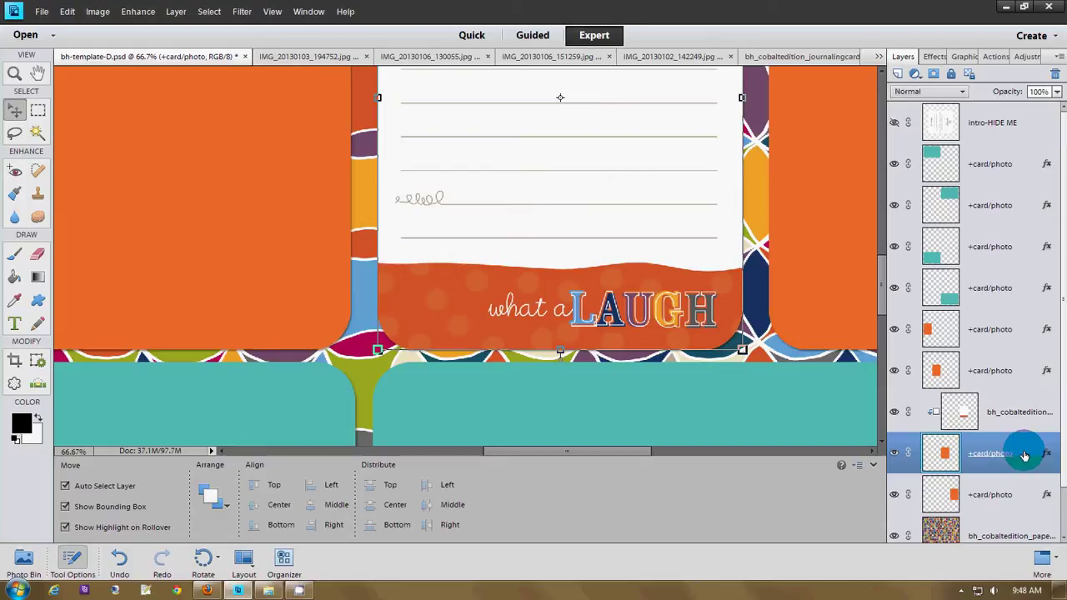
{"action": "left_click", "coordinate": [1019, 412]}
{"action": "scroll", "coordinate": [726, 345], "scroll_direction": "up", "scroll_amount": 2}
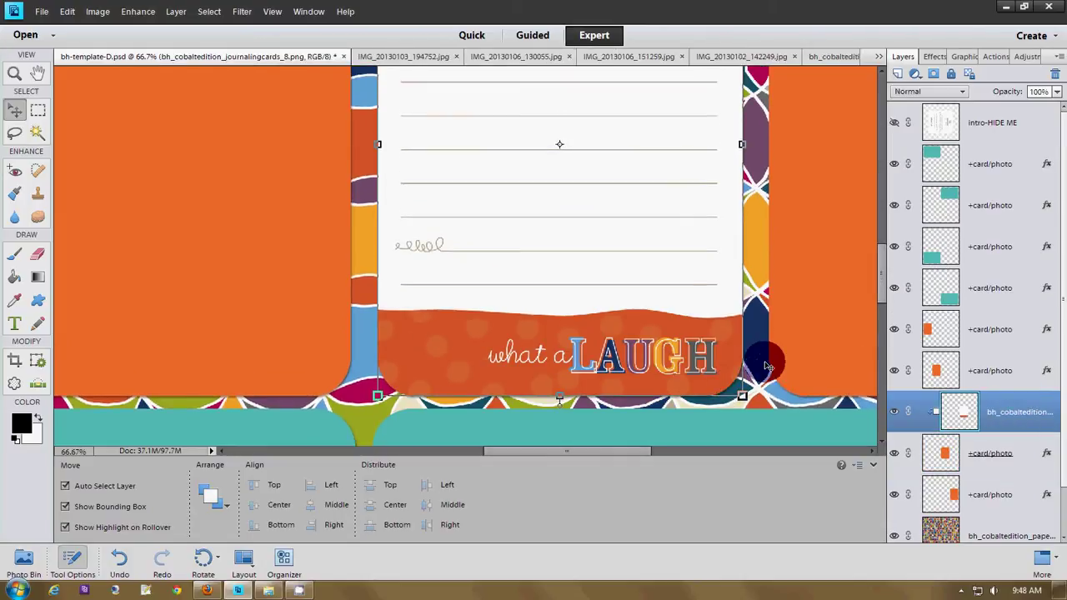
{"action": "left_click", "coordinate": [1026, 455]}
{"action": "scroll", "coordinate": [730, 330], "scroll_direction": "up", "scroll_amount": 2}
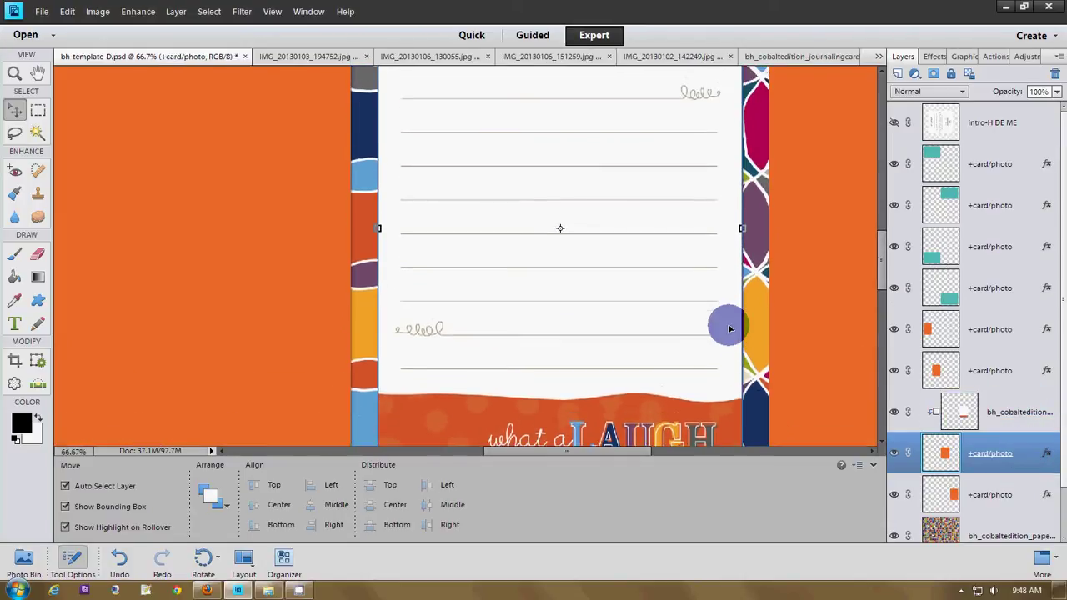
{"action": "scroll", "coordinate": [730, 329], "scroll_direction": "up", "scroll_amount": 3}
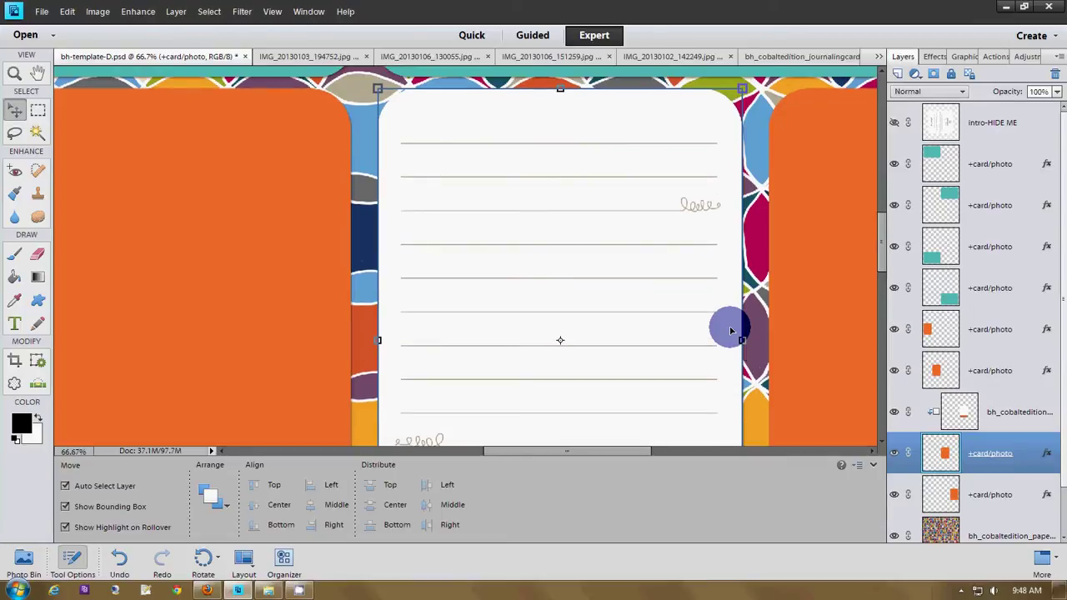
{"action": "left_click", "coordinate": [1015, 412]}
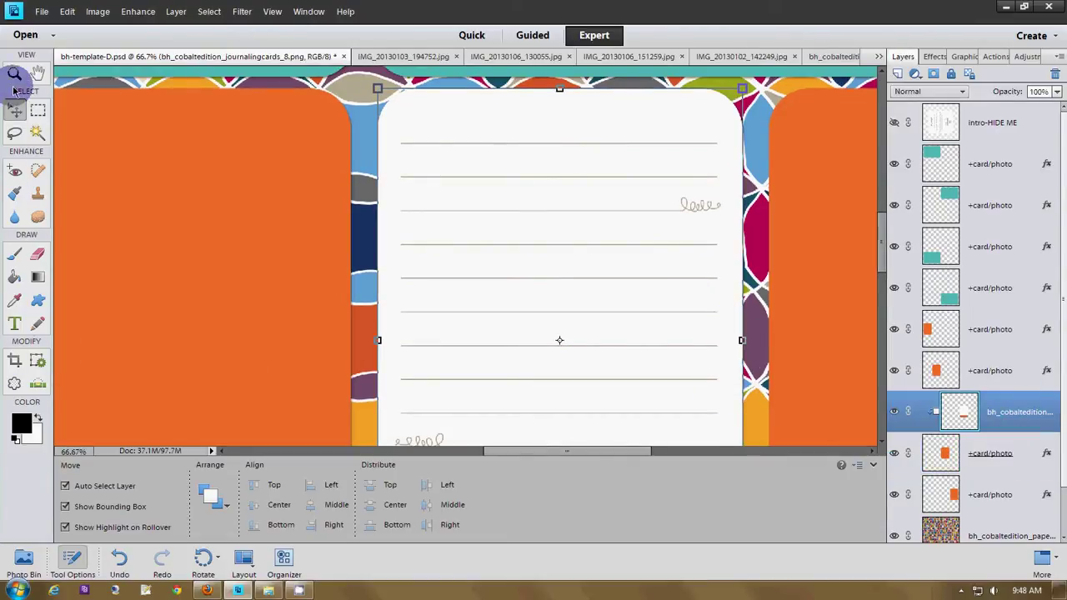
Place the photo IMG_20130103_194752 from the Photo Bin on top of the "what a LAUGH" journaling card.
{"action": "left_click", "coordinate": [14, 75]}
{"action": "left_click", "coordinate": [304, 485]}
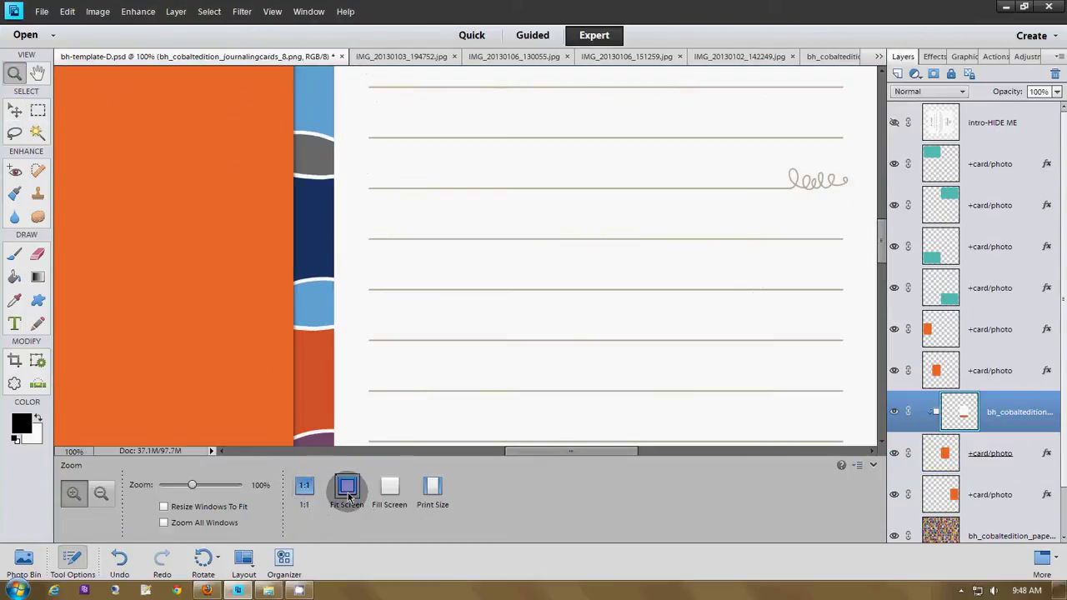
{"action": "left_click", "coordinate": [348, 492]}
{"action": "left_click", "coordinate": [536, 276]}
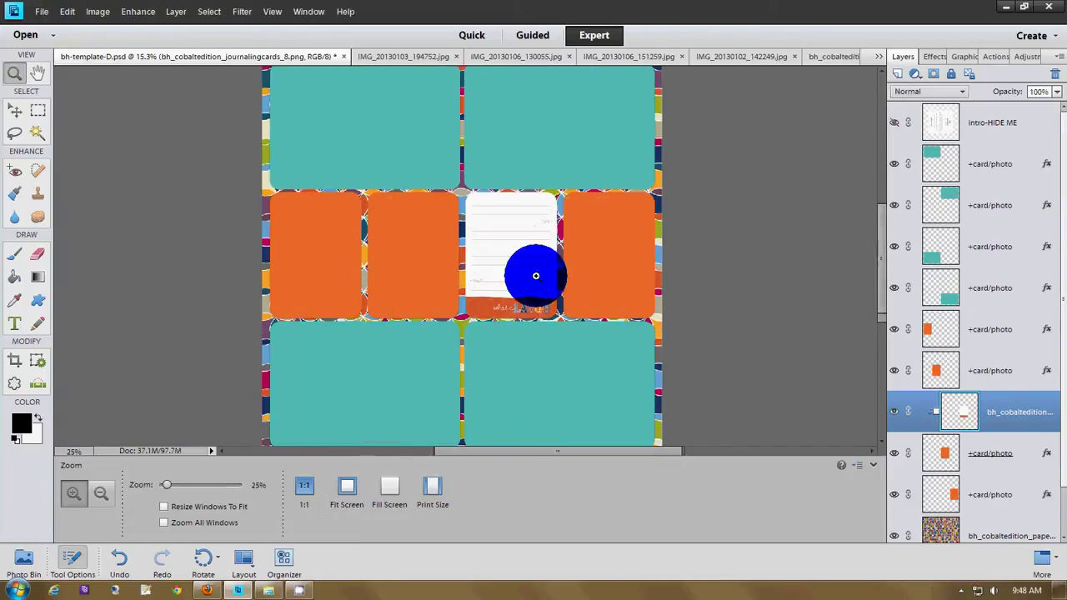
{"action": "left_click", "coordinate": [537, 276]}
{"action": "left_click", "coordinate": [23, 561]}
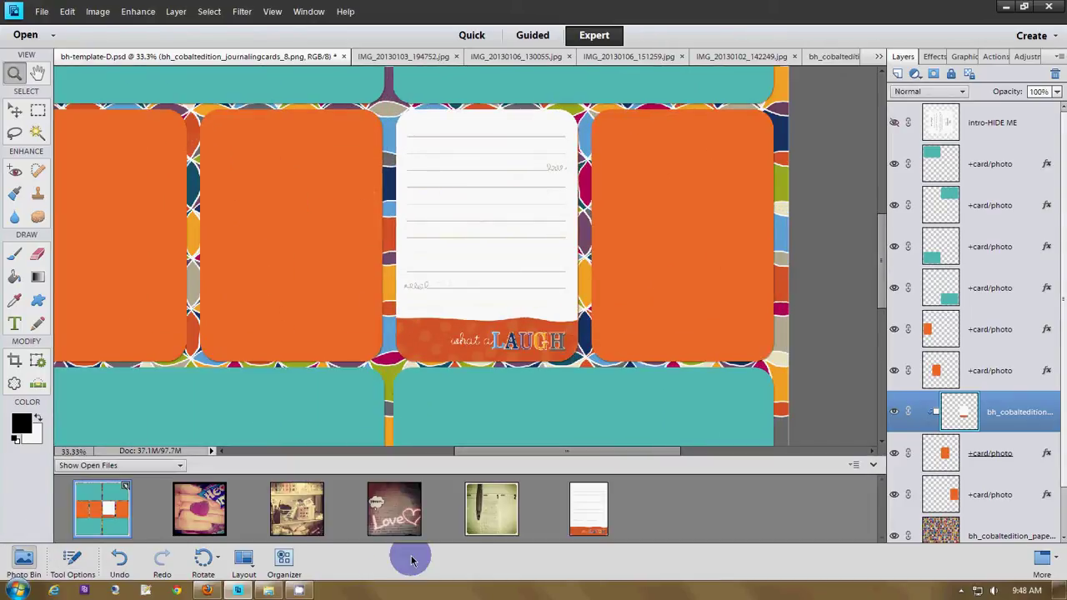
{"action": "left_click", "coordinate": [15, 109]}
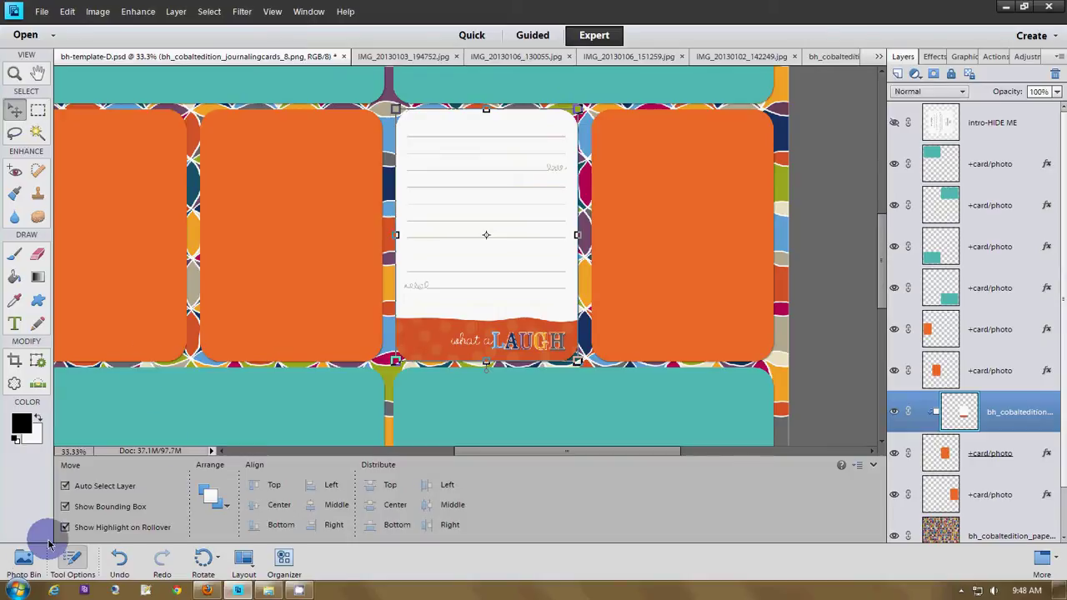
{"action": "left_click", "coordinate": [23, 559]}
{"action": "left_click_drag", "start_coordinate": [200, 506], "coordinate": [521, 225]}
Scale the hand photo down to about two-thirds of the journaling card's width and position it on the card's upper-left lined area.
{"action": "left_click_drag", "start_coordinate": [355, 333], "coordinate": [464, 269]}
{"action": "left_click_drag", "start_coordinate": [557, 180], "coordinate": [521, 194]}
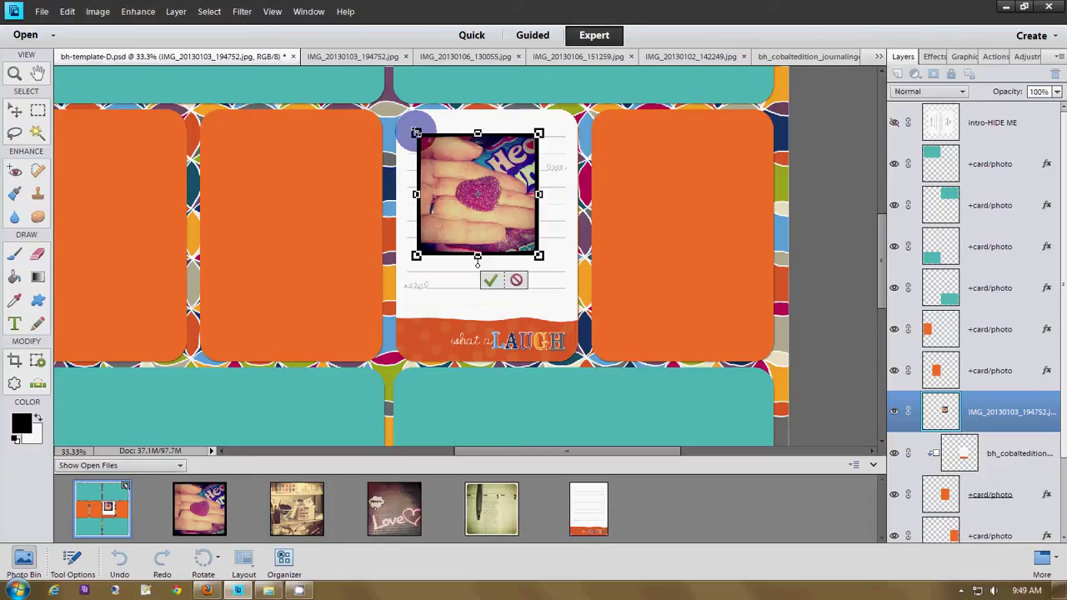
{"action": "left_click_drag", "start_coordinate": [416, 132], "coordinate": [421, 134]}
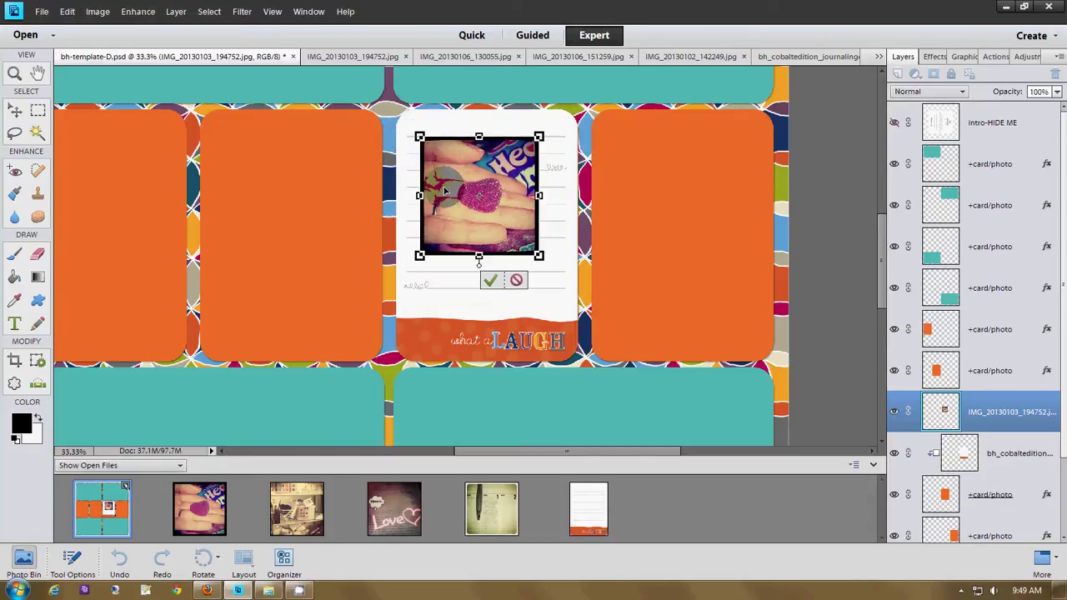
{"action": "left_click", "coordinate": [490, 282]}
{"action": "left_click_drag", "start_coordinate": [500, 200], "coordinate": [495, 202]}
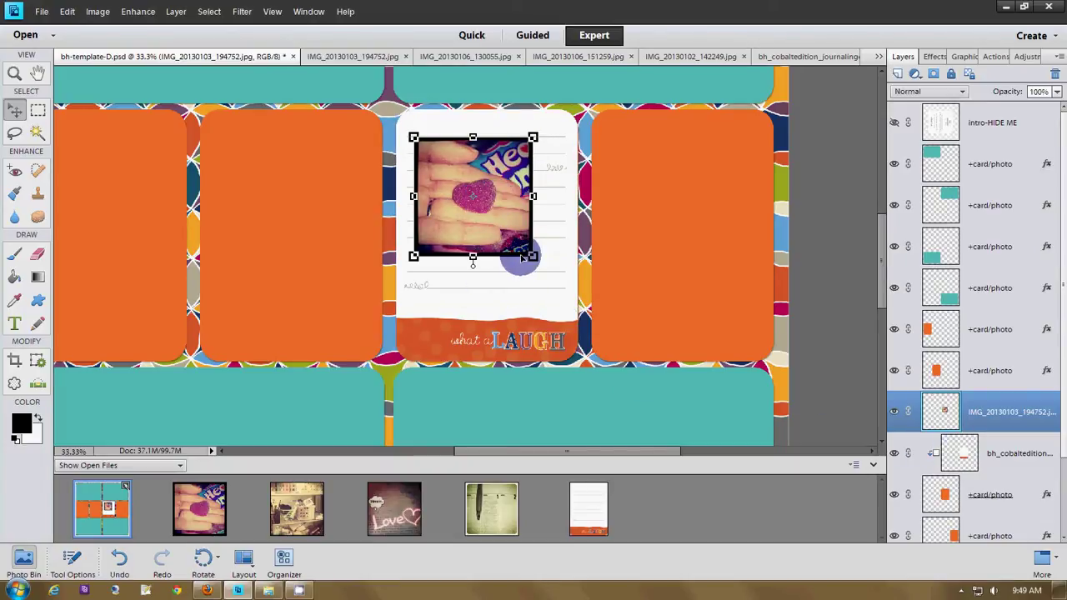
{"action": "left_click_drag", "start_coordinate": [534, 255], "coordinate": [531, 254]}
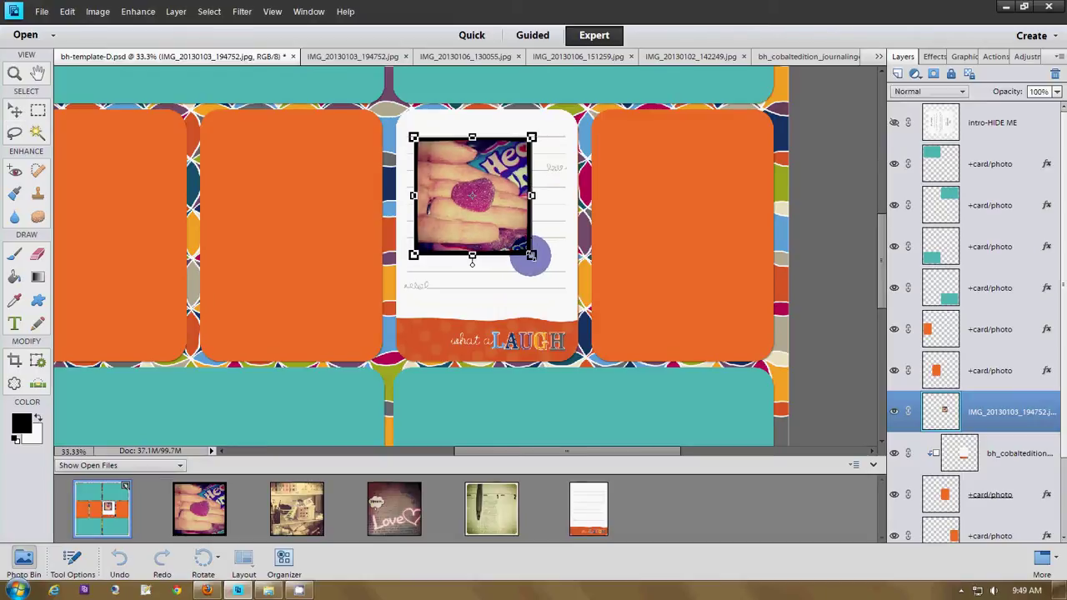
{"action": "left_click", "coordinate": [486, 280]}
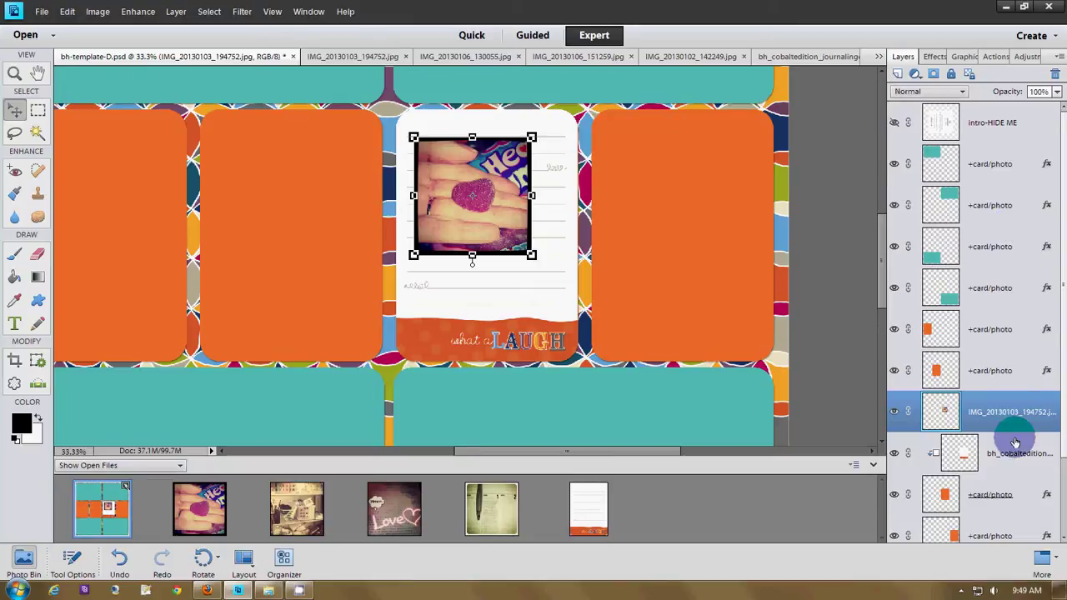
Copy the layer style of the +card/photo layer beneath the journaling card and paste it onto the IMG_20130103_194752 layer.
{"action": "right_click", "coordinate": [1022, 495]}
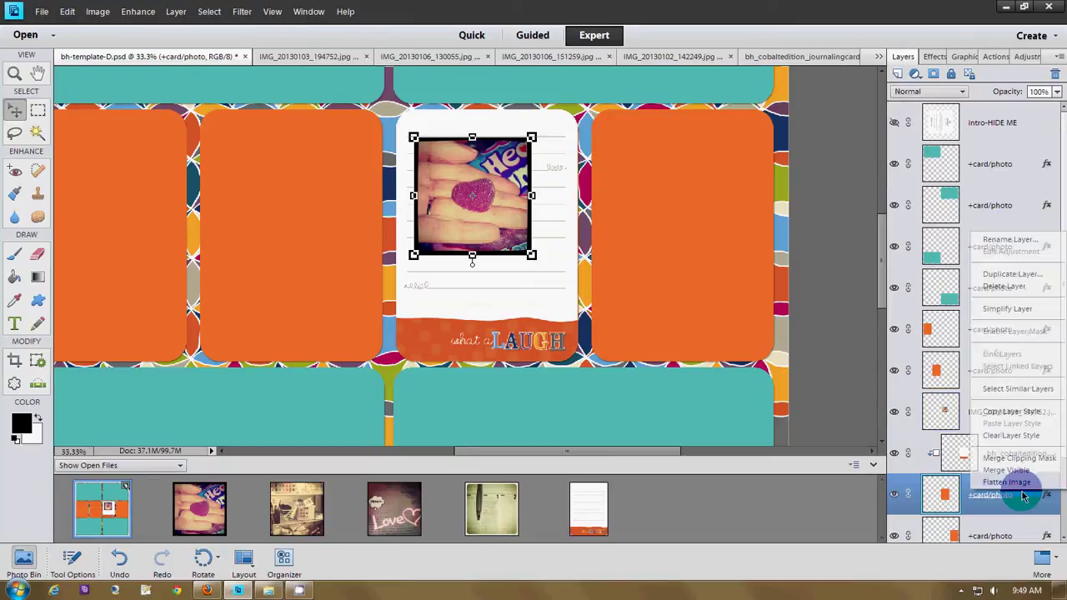
{"action": "left_click", "coordinate": [1009, 409]}
{"action": "right_click", "coordinate": [994, 410]}
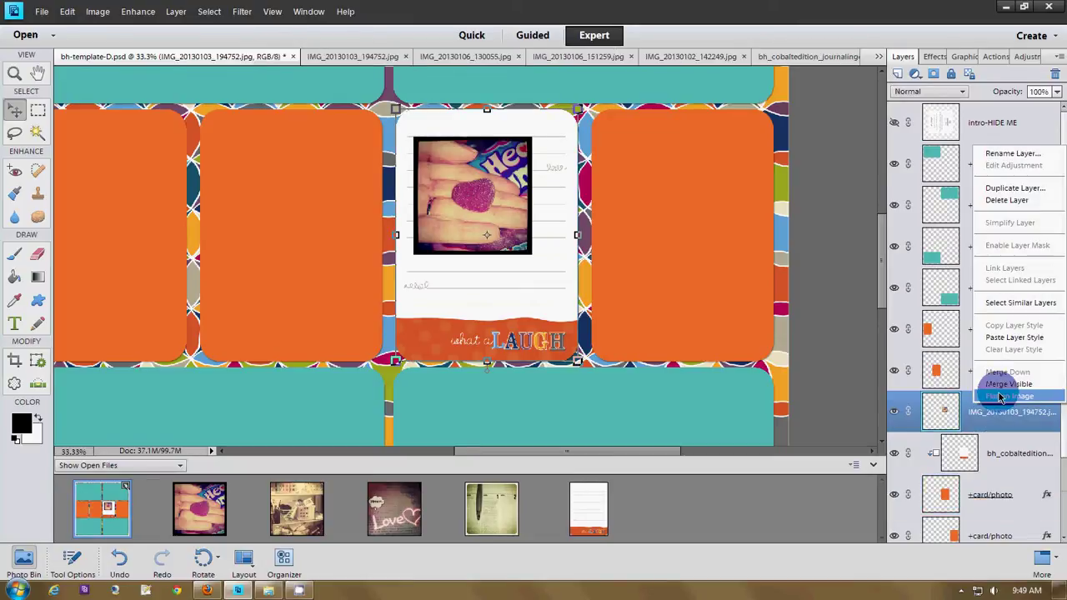
{"action": "left_click", "coordinate": [1009, 340]}
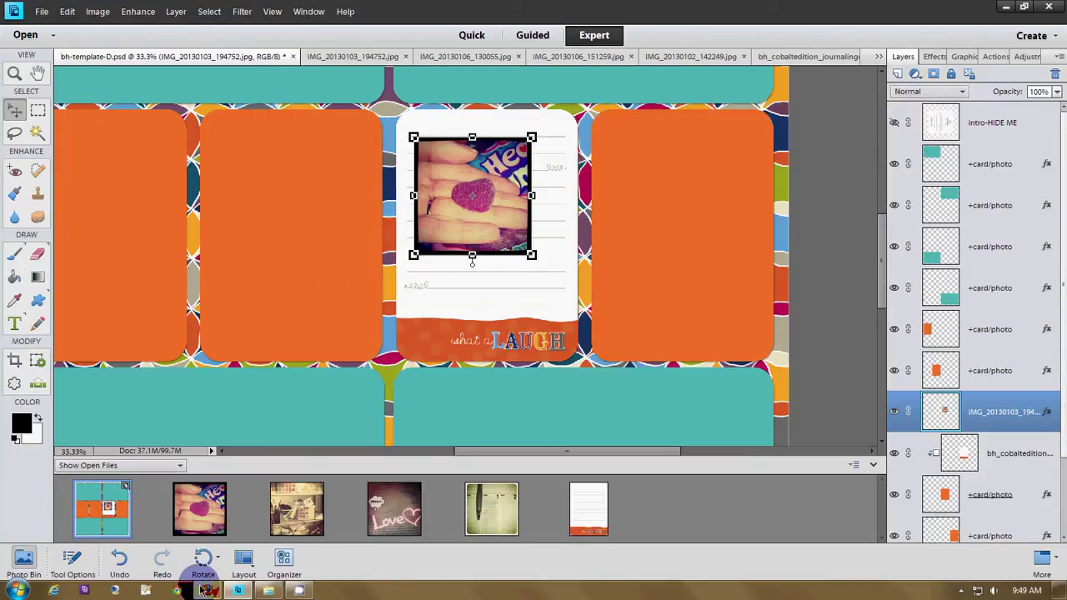
Set the Horizontal Type tool's font to Pea BethC.
{"action": "left_click", "coordinate": [14, 324]}
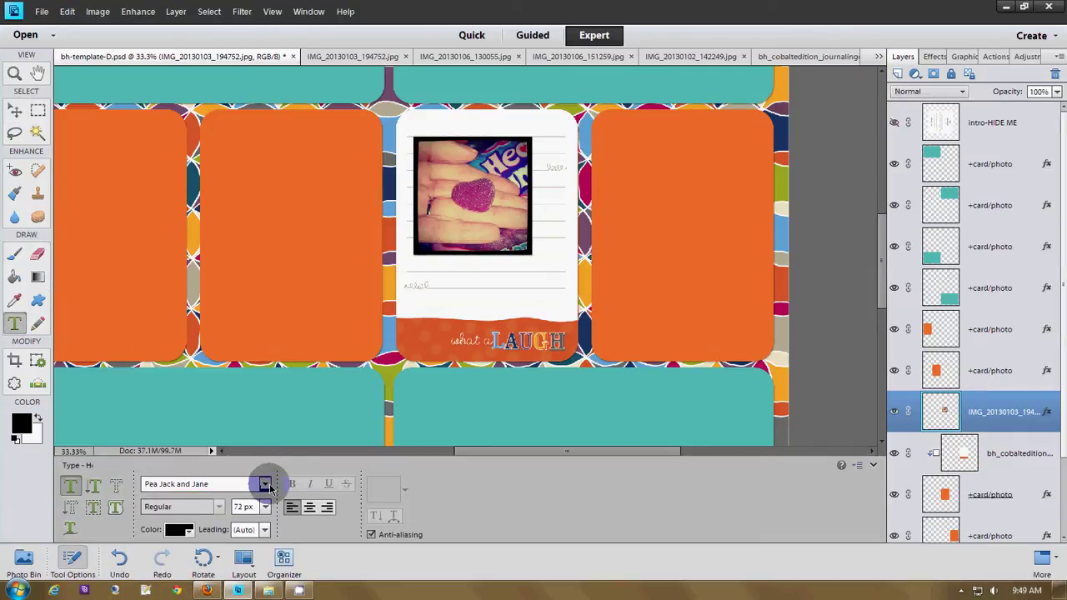
{"action": "left_click", "coordinate": [265, 483]}
{"action": "left_click_drag", "start_coordinate": [400, 288], "coordinate": [406, 237]}
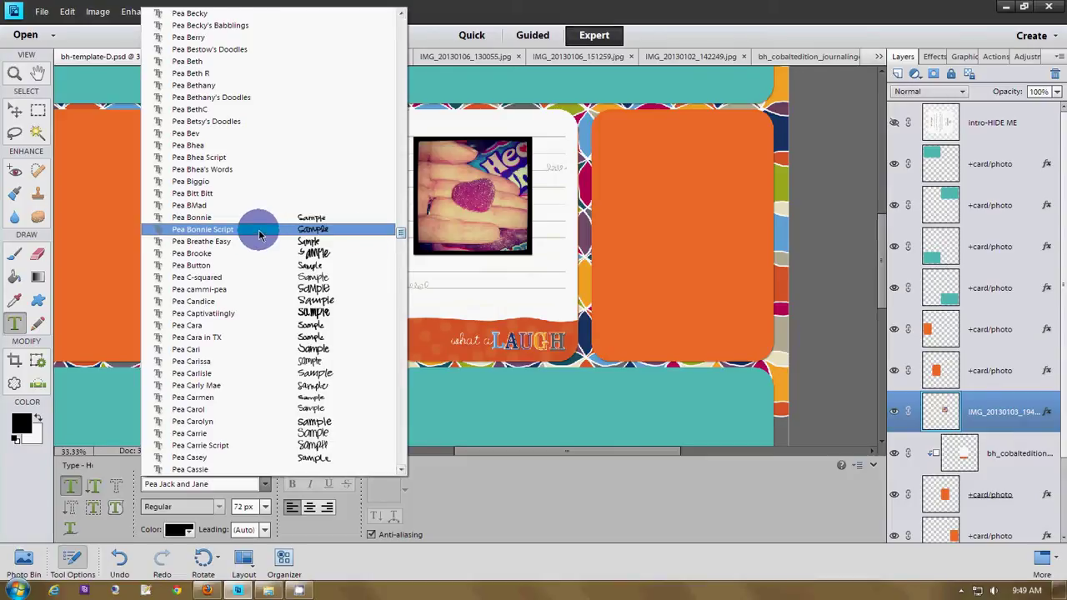
{"action": "scroll", "coordinate": [256, 215], "scroll_direction": "up", "scroll_amount": 2}
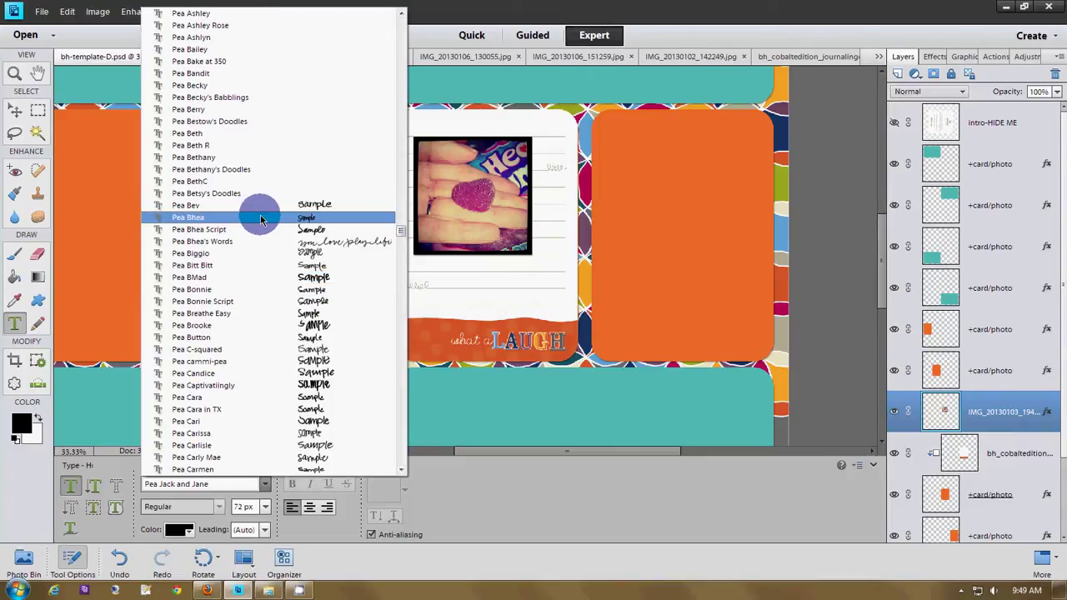
{"action": "scroll", "coordinate": [261, 222], "scroll_direction": "up", "scroll_amount": 1}
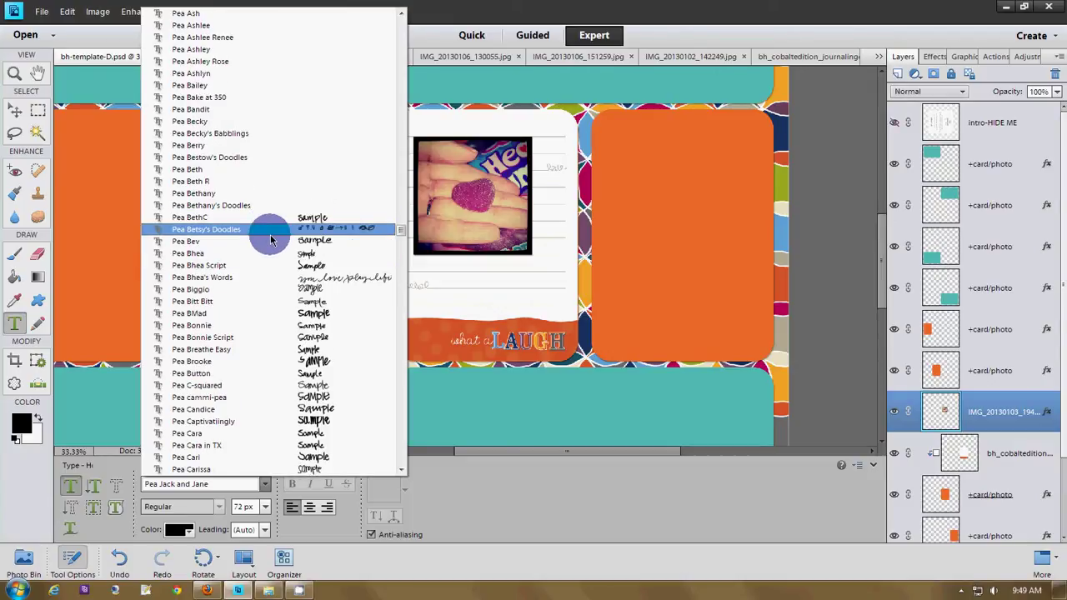
{"action": "left_click", "coordinate": [268, 224]}
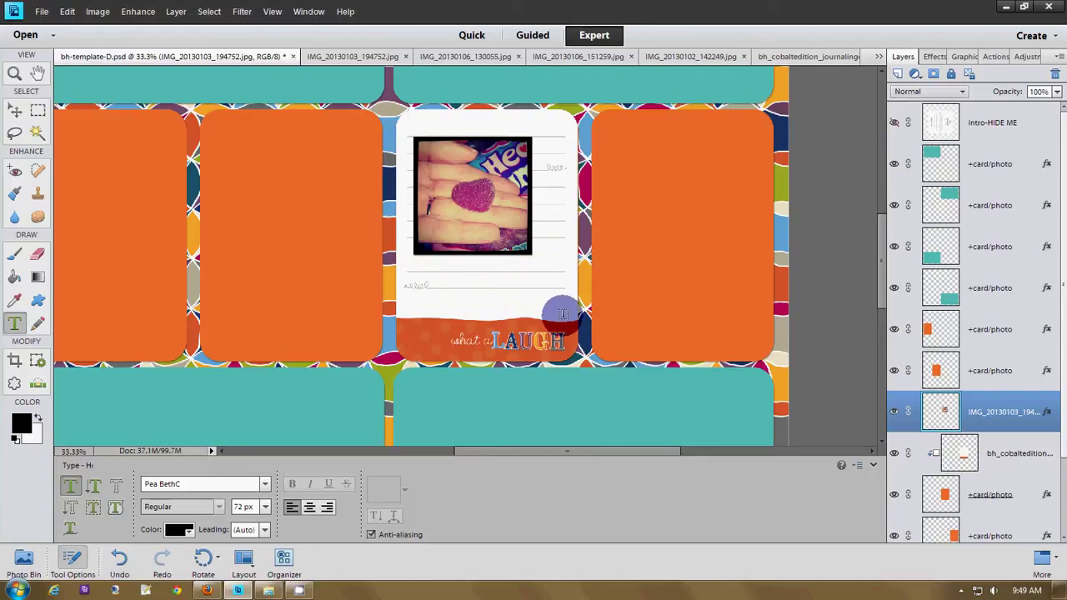
Draw a centre-aligned text box below the hand photo and enter the person's first name followed by "picked me up some".
{"action": "left_click_drag", "start_coordinate": [434, 262], "coordinate": [563, 313]}
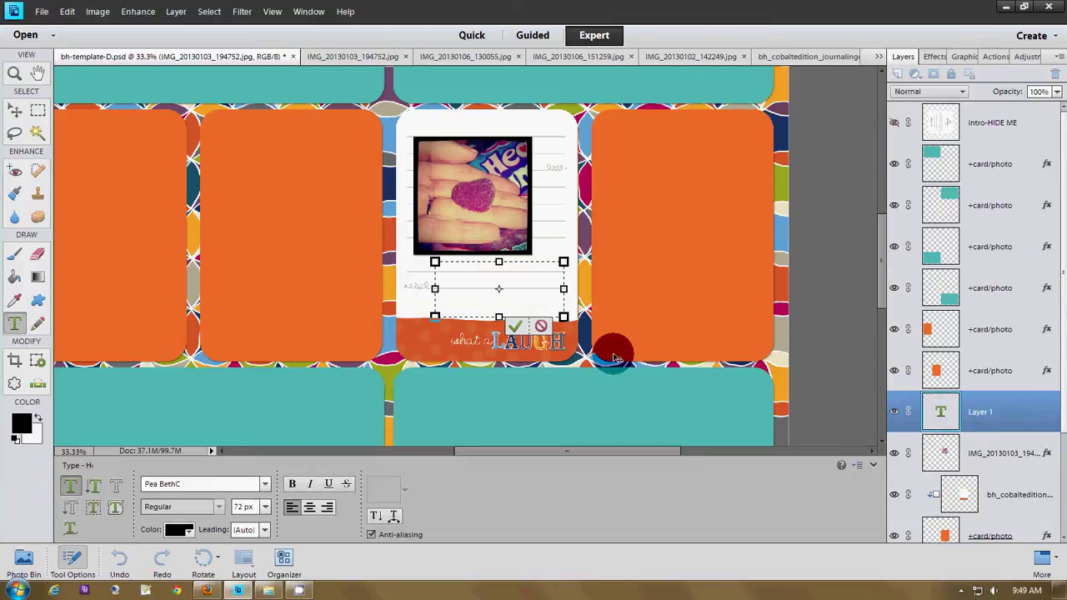
{"action": "left_click", "coordinate": [260, 507]}
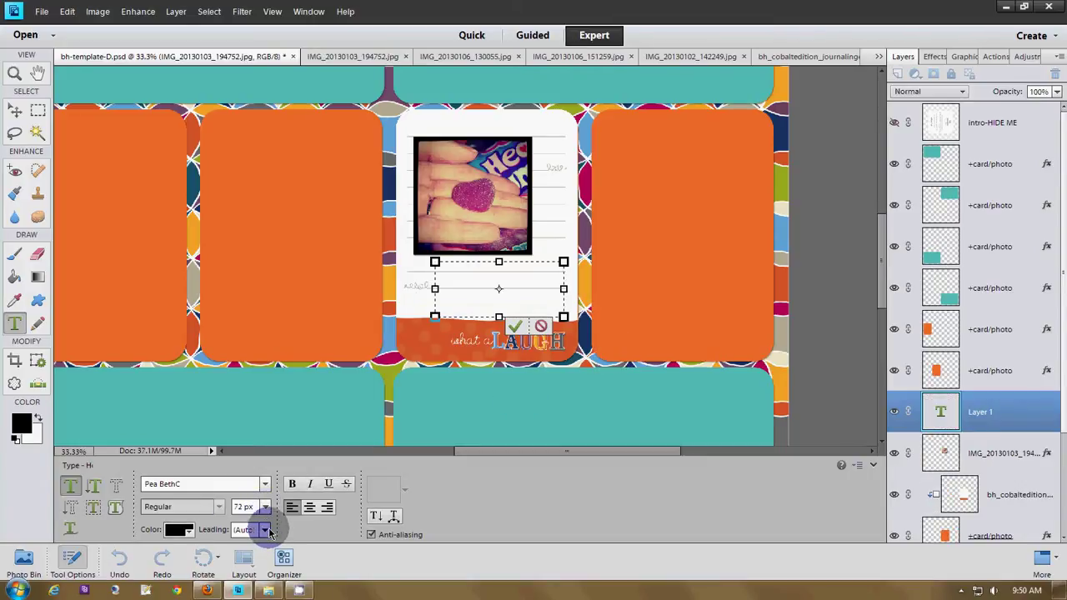
{"action": "left_click", "coordinate": [309, 507]}
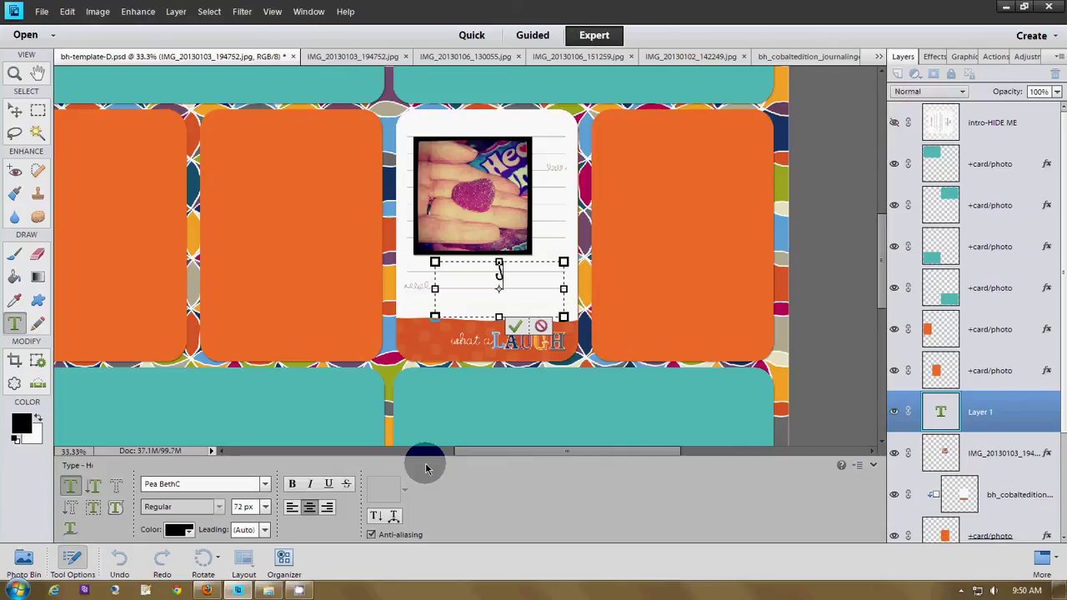
{"action": "type", "text": "m"}
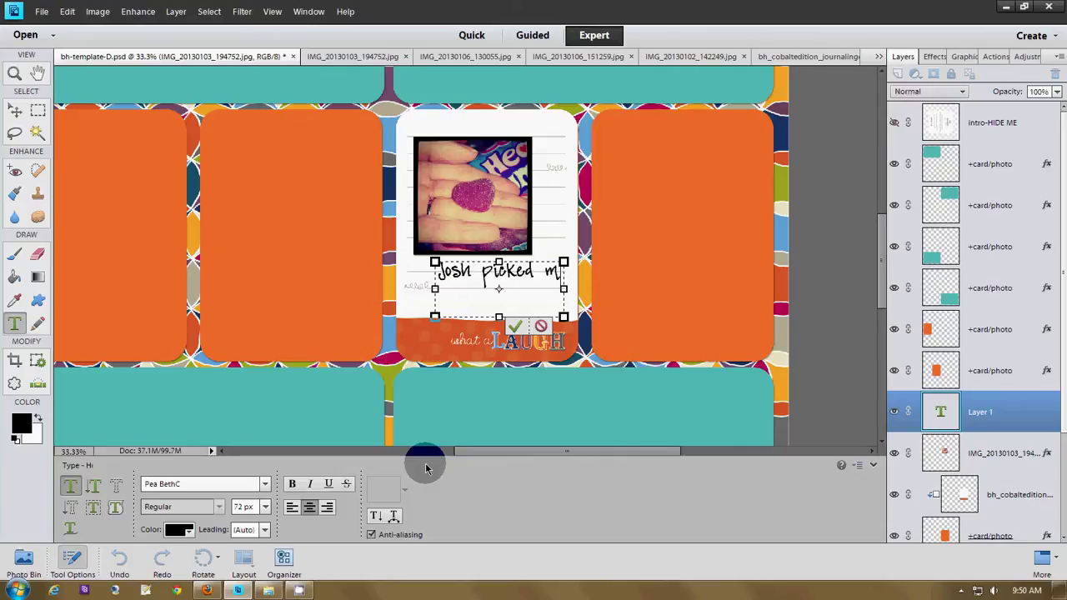
{"action": "type", "text": "e up some"}
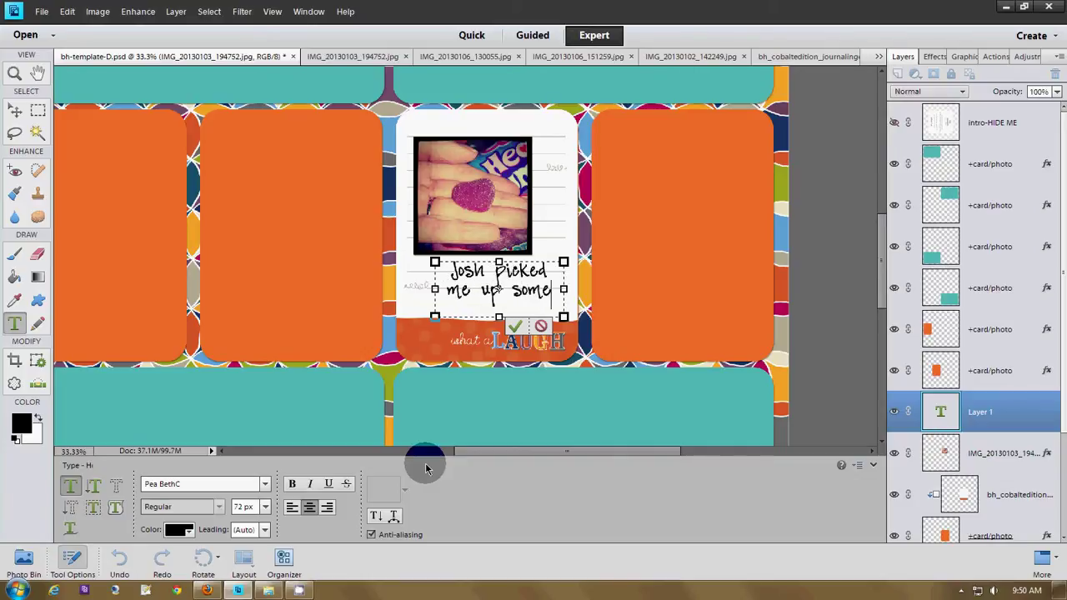
Reduce all the journaling text to 48 px and continue the sentence with "heart-shaped".
{"action": "key", "text": "ctrl+a"}
{"action": "left_click", "coordinate": [263, 504]}
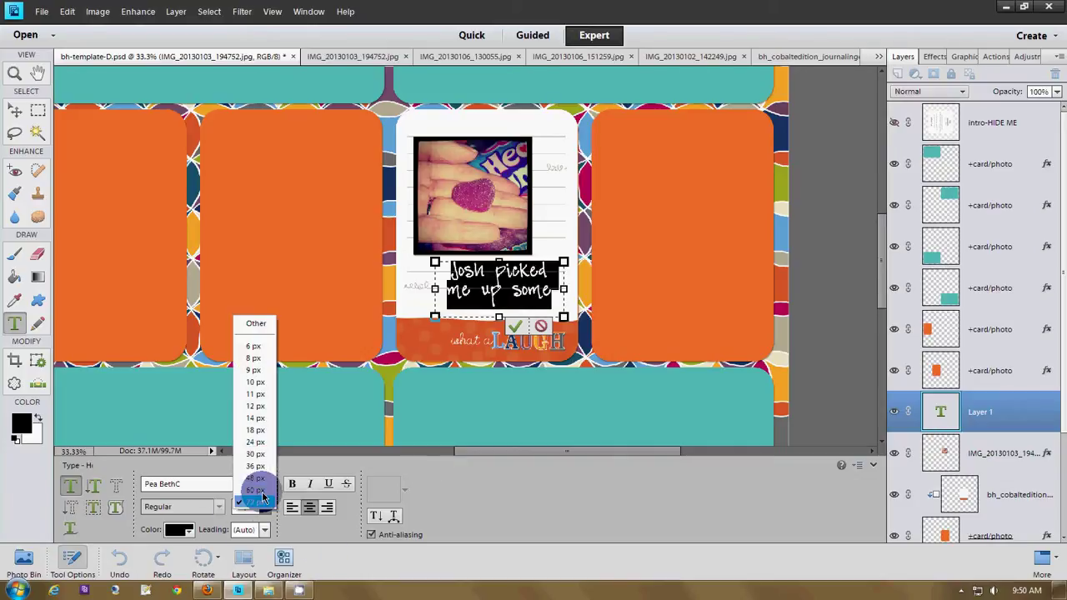
{"action": "left_click", "coordinate": [259, 466]}
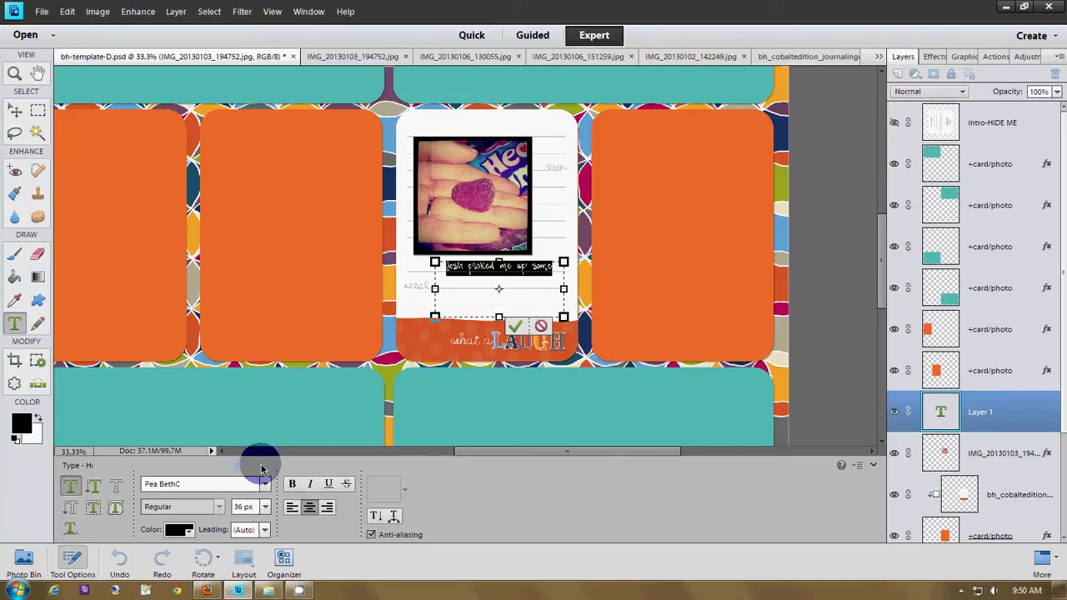
{"action": "left_click", "coordinate": [263, 507]}
{"action": "left_click", "coordinate": [258, 475]}
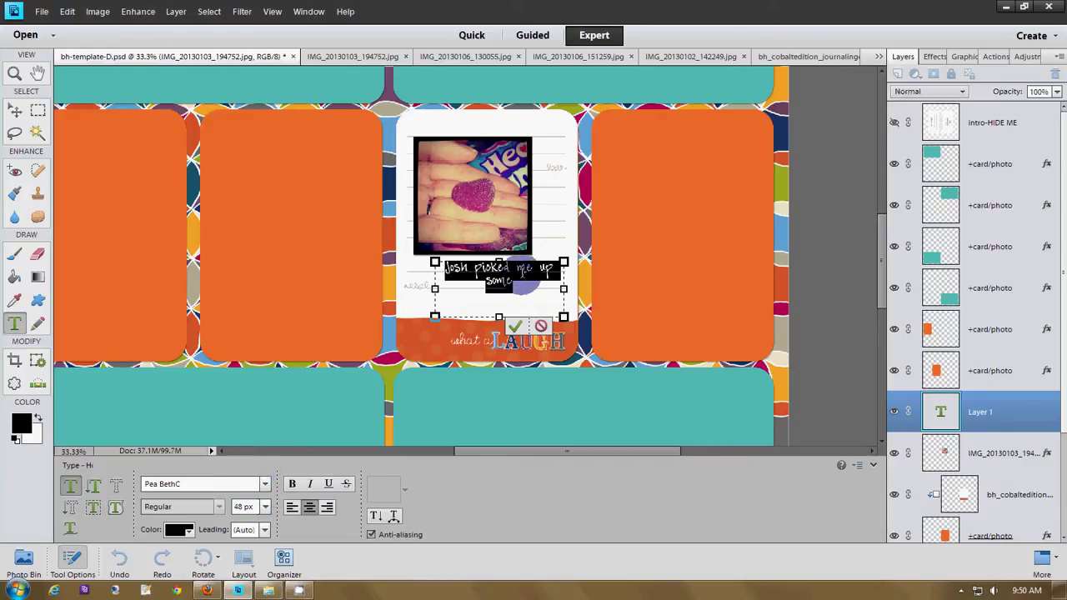
{"action": "left_click", "coordinate": [530, 281]}
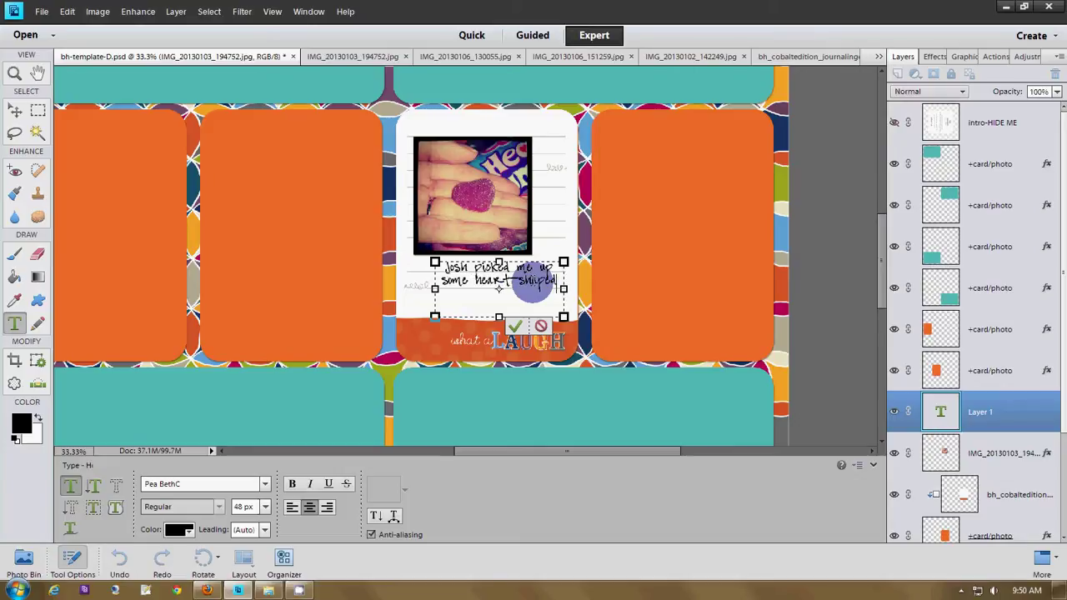
Change the font of all the journaling text to Pea Bev.
{"action": "key", "text": "ctrl+a"}
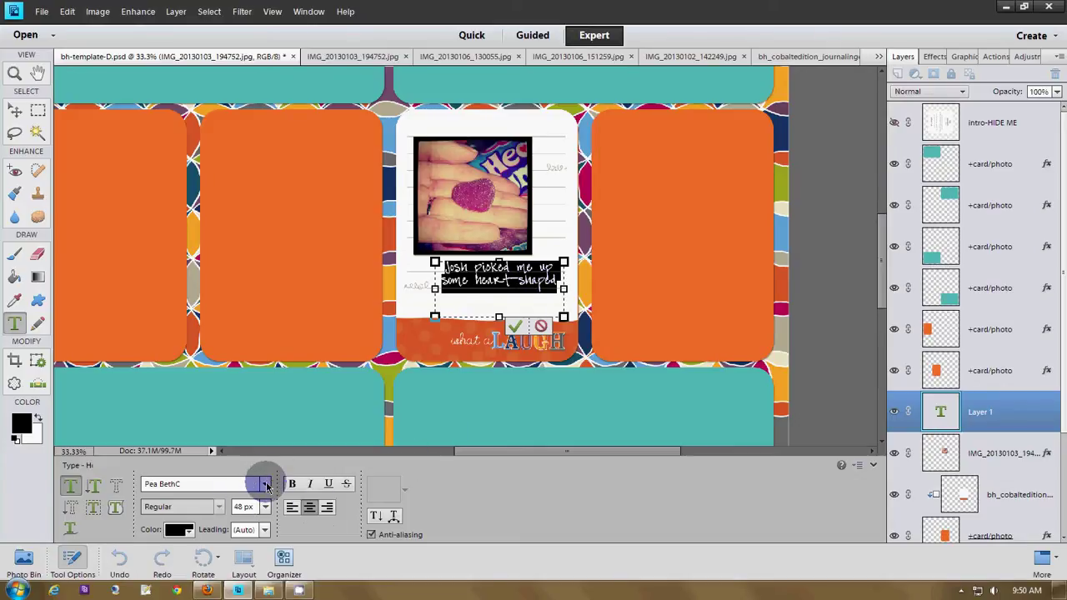
{"action": "left_click", "coordinate": [267, 486]}
{"action": "scroll", "coordinate": [304, 206], "scroll_direction": "up", "scroll_amount": 1}
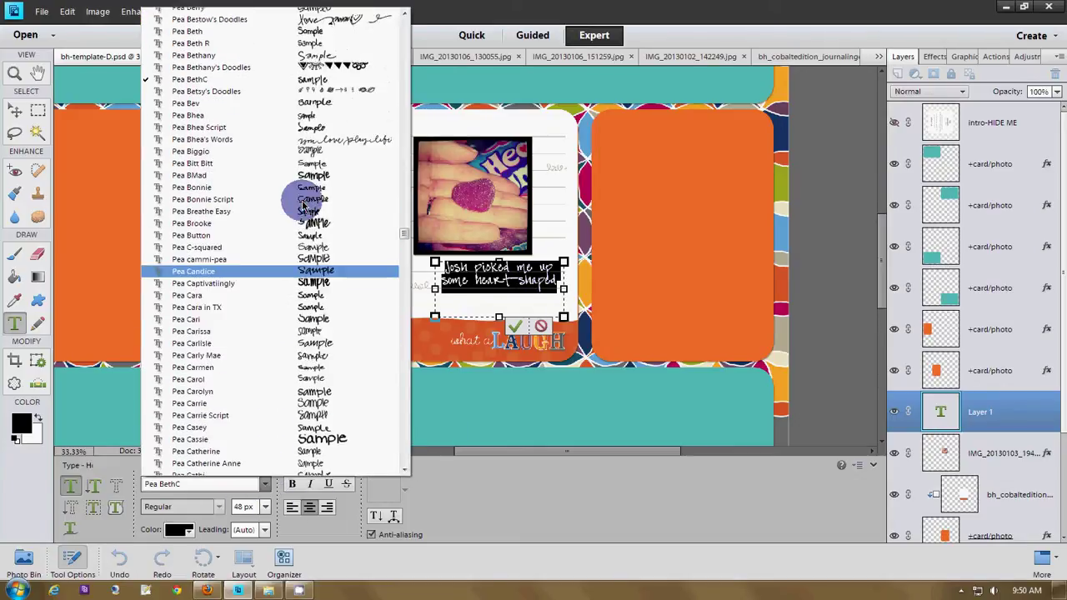
{"action": "scroll", "coordinate": [305, 207], "scroll_direction": "up", "scroll_amount": 1}
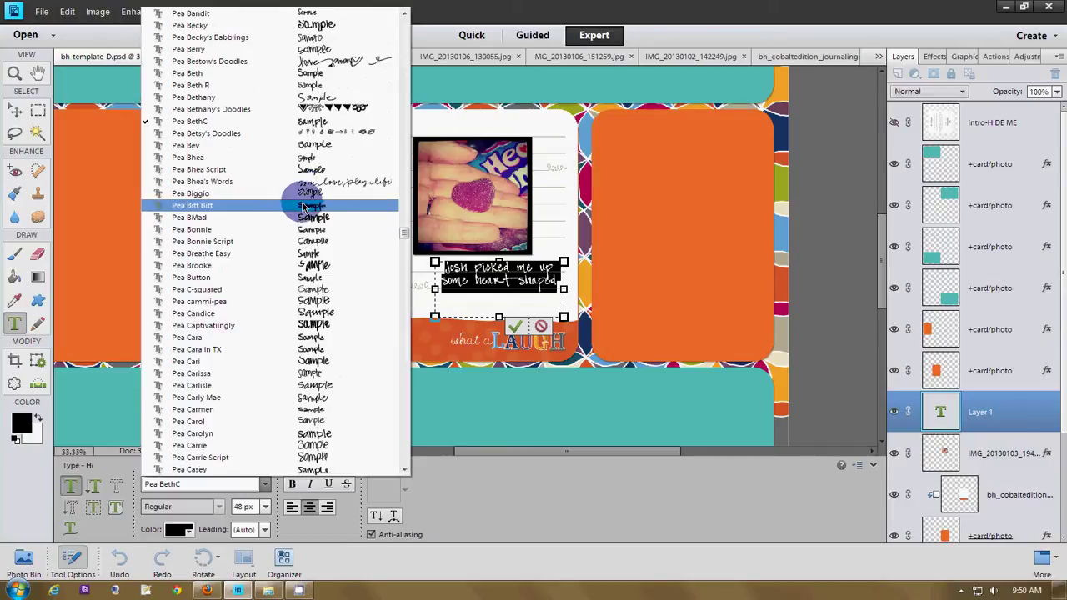
{"action": "left_click", "coordinate": [292, 148]}
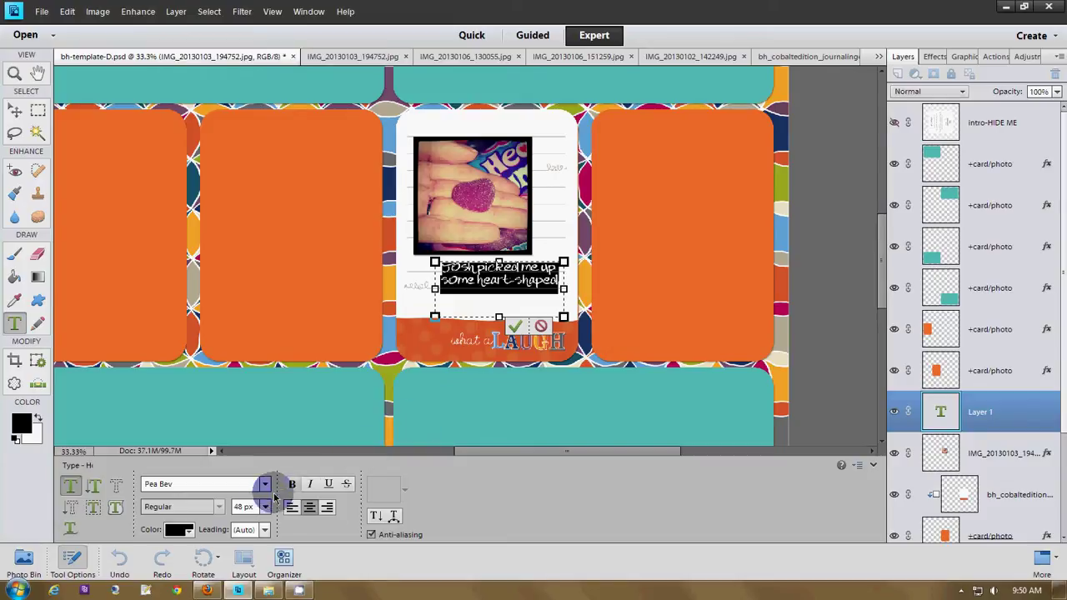
Set the journaling text's size to 42 px and enlarge it in small increments to 47 px.
{"action": "left_click_drag", "start_coordinate": [225, 515], "coordinate": [233, 502]}
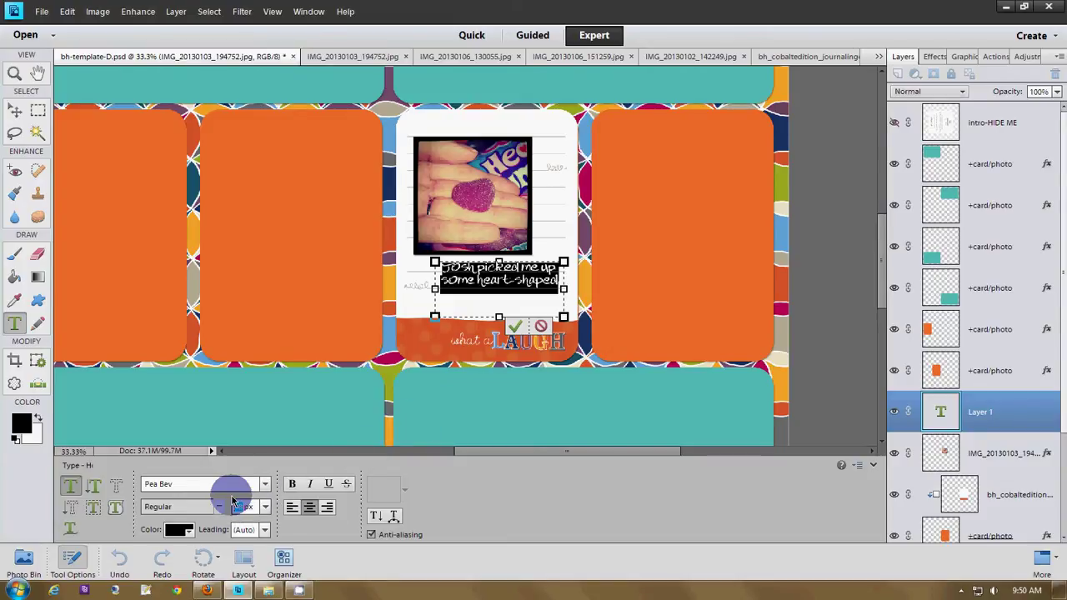
{"action": "left_click", "coordinate": [265, 508]}
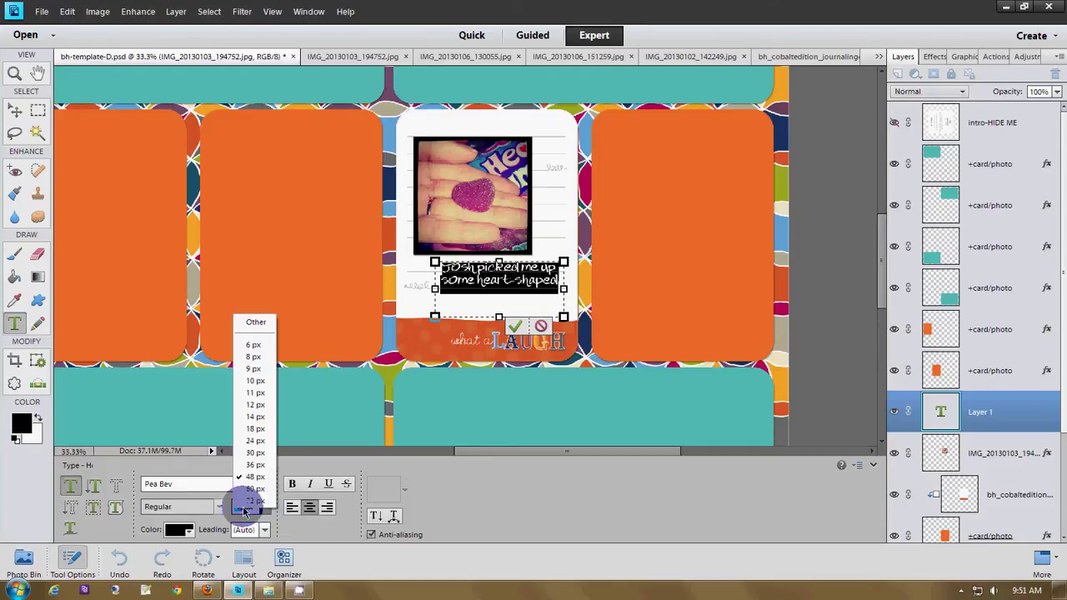
{"action": "left_click", "coordinate": [239, 508]}
{"action": "type", "text": "48"}
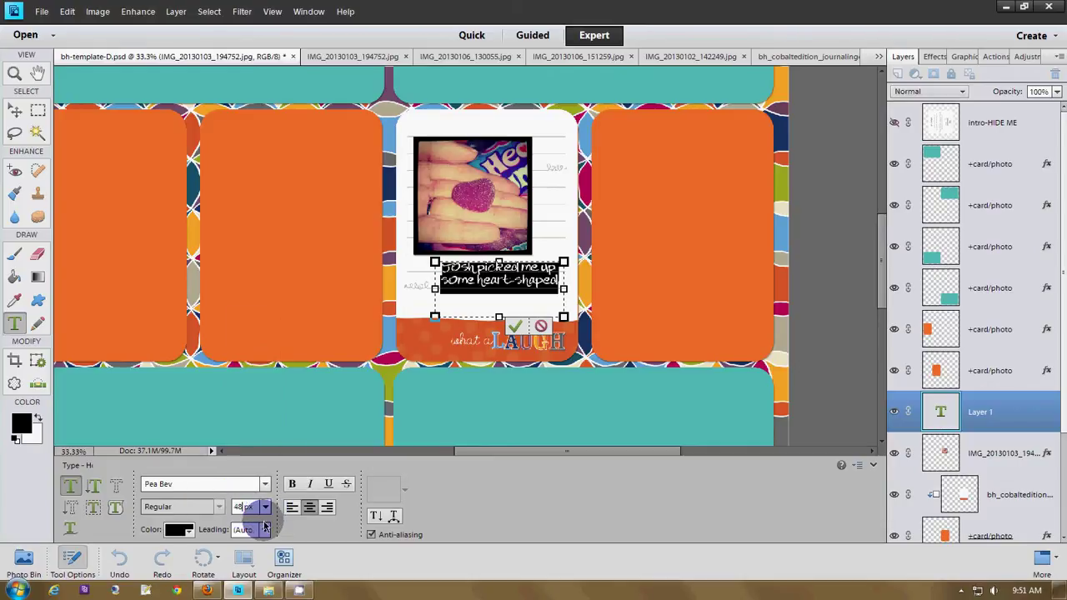
{"action": "key", "text": "Return"}
{"action": "type", "text": "2"}
{"action": "key", "text": "Return"}
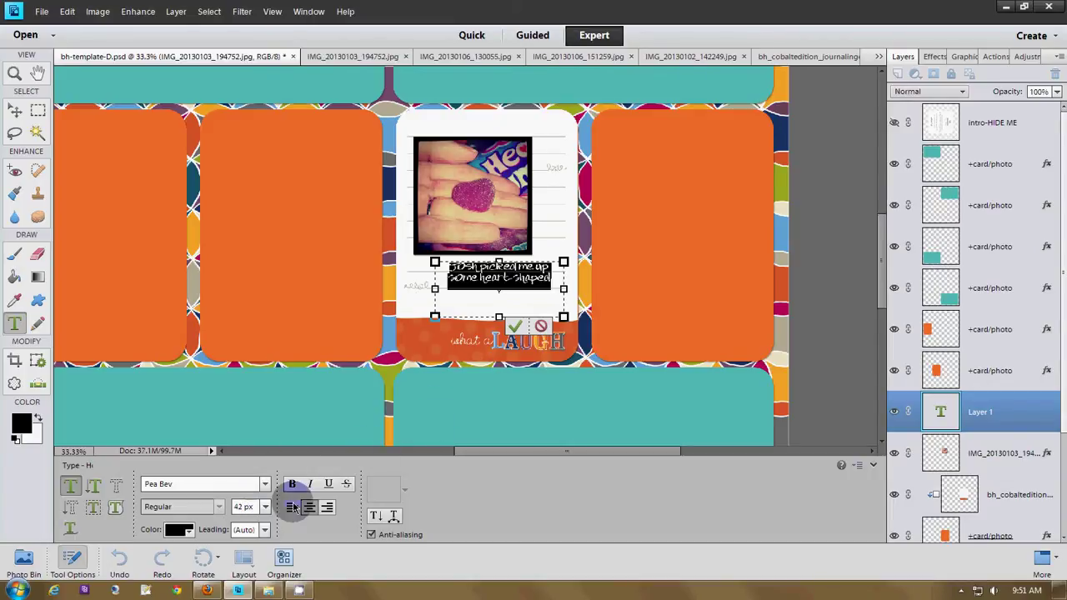
{"action": "key", "text": "ctrl+shift+period"}
{"action": "key", "text": "ctrl+shift+period"}
{"action": "key", "text": "ctrl+shift+period"}
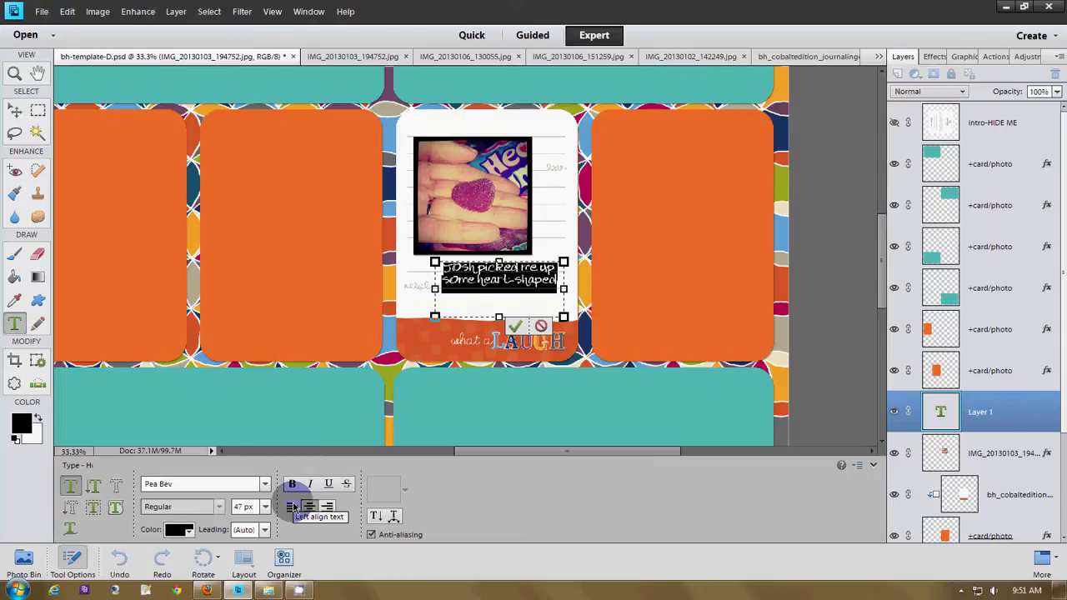
Keep the journaling text centre-aligned and increase its leading to 76 px.
{"action": "left_click", "coordinate": [309, 507]}
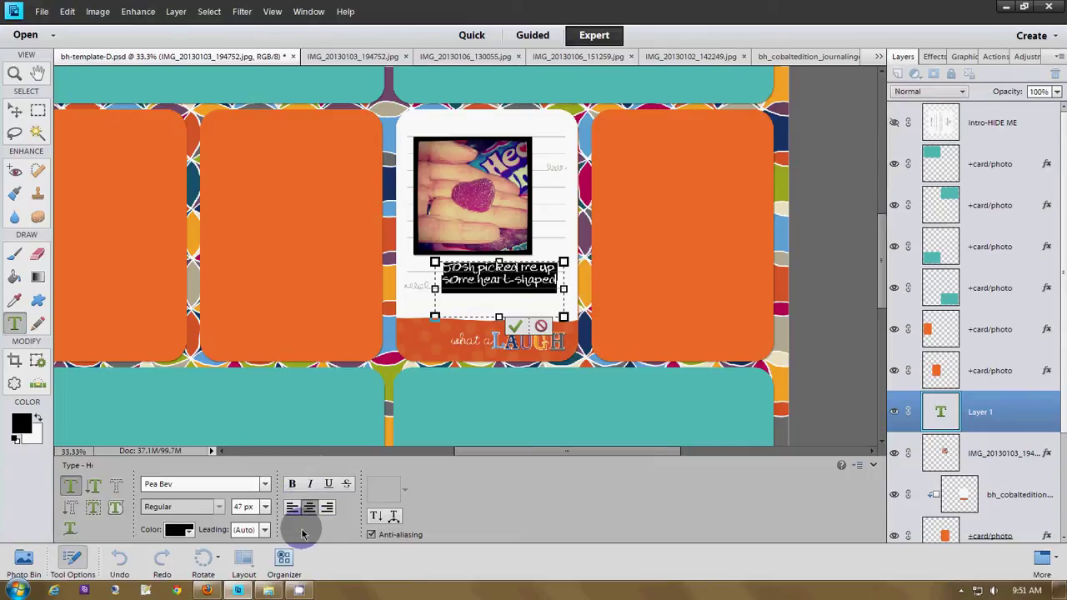
{"action": "left_click", "coordinate": [264, 530]}
{"action": "left_click", "coordinate": [259, 488]}
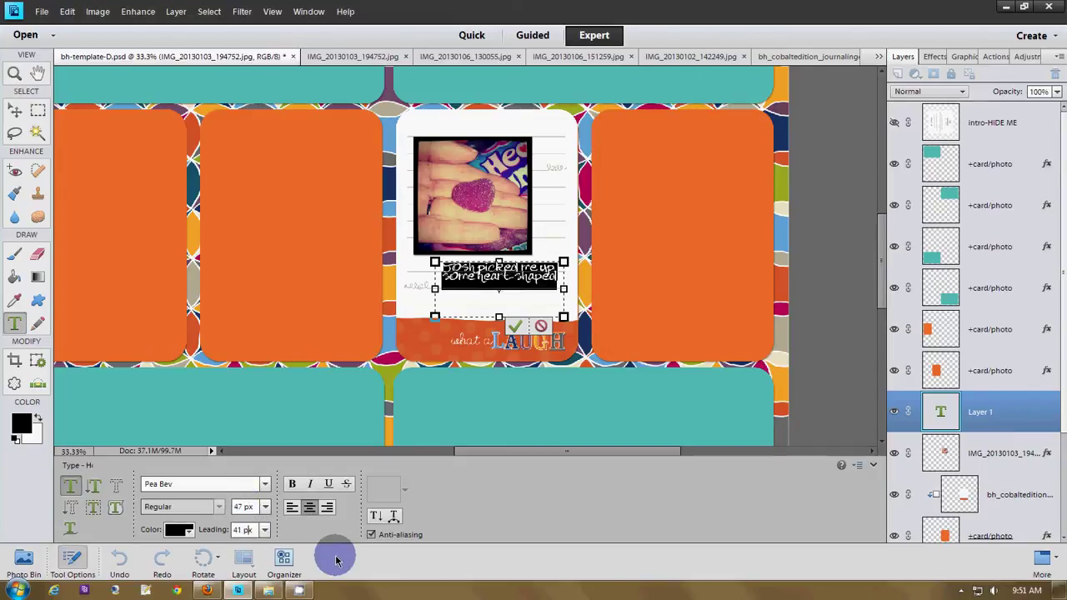
{"action": "key", "text": "Up"}
{"action": "key", "text": "Up"}
{"action": "key", "text": "Up"}
{"action": "key", "text": "Up"}
{"action": "key", "text": "Up"}
{"action": "key", "text": "Up"}
{"action": "key", "text": "Up"}
{"action": "key", "text": "Up"}
{"action": "key", "text": "Up"}
{"action": "key", "text": "Up"}
{"action": "key", "text": "Up"}
{"action": "key", "text": "Up"}
{"action": "key", "text": "Up"}
{"action": "key", "text": "Up"}
{"action": "key", "text": "Up"}
{"action": "key", "text": "Up"}
{"action": "key", "text": "Up"}
{"action": "key", "text": "Up"}
{"action": "key", "text": "Up"}
{"action": "key", "text": "Up"}
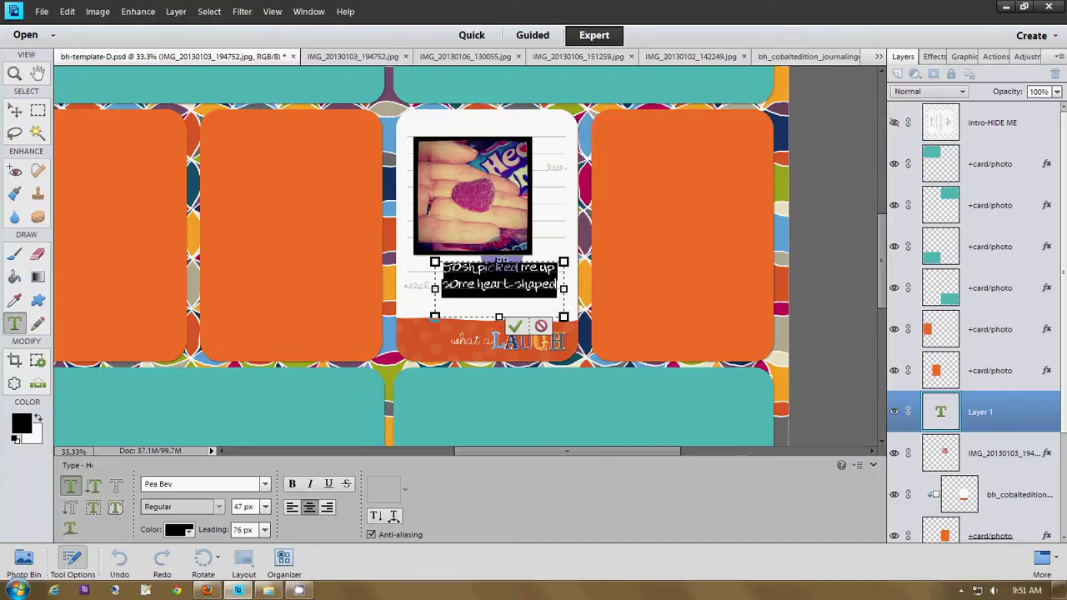
Extend the text box's upper edge to the bottom of the hand photo and set the leading back to Auto.
{"action": "left_click_drag", "start_coordinate": [498, 261], "coordinate": [498, 254]}
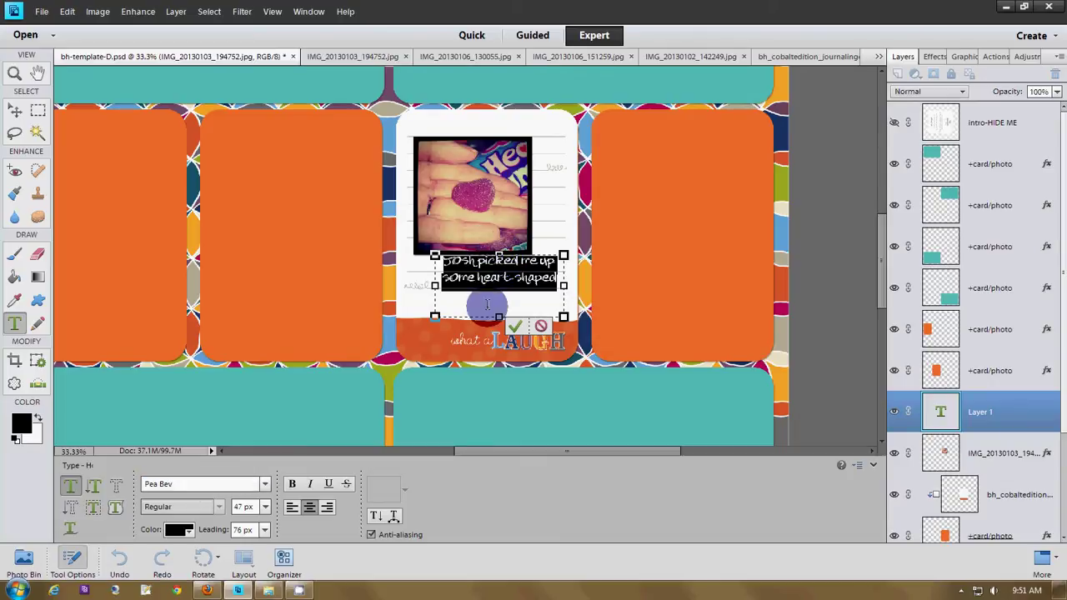
{"action": "left_click", "coordinate": [265, 529]}
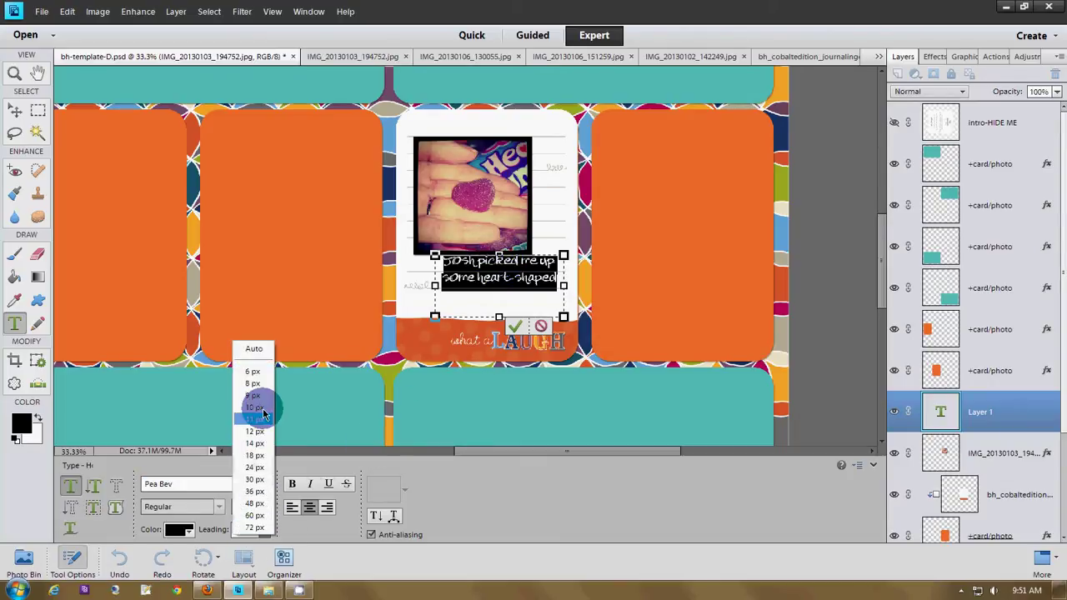
{"action": "left_click", "coordinate": [262, 348]}
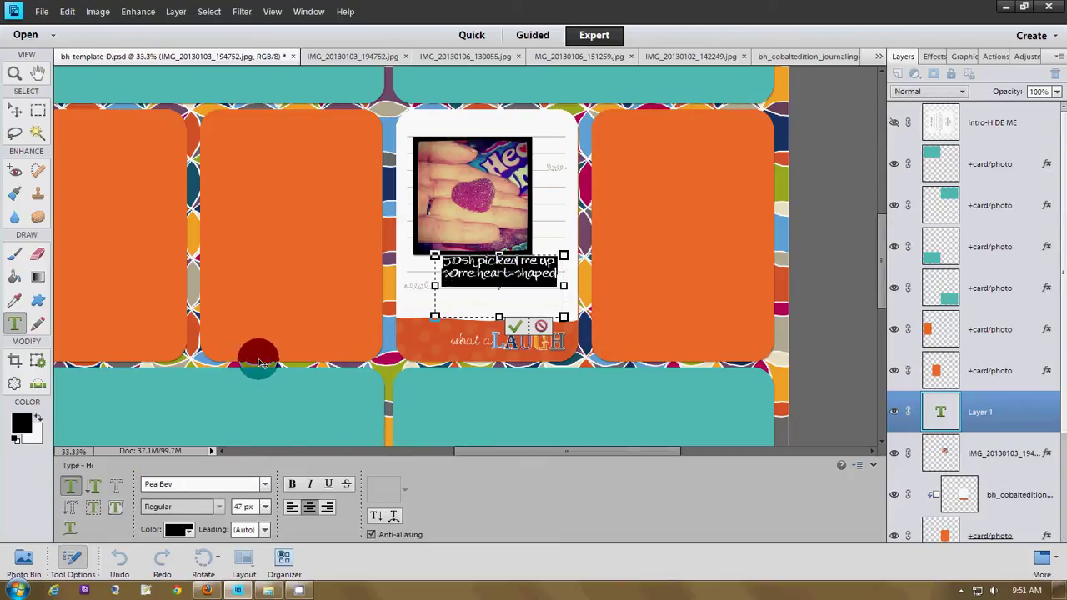
Reduce the selected journaling text to 36 px.
{"action": "left_click", "coordinate": [264, 506]}
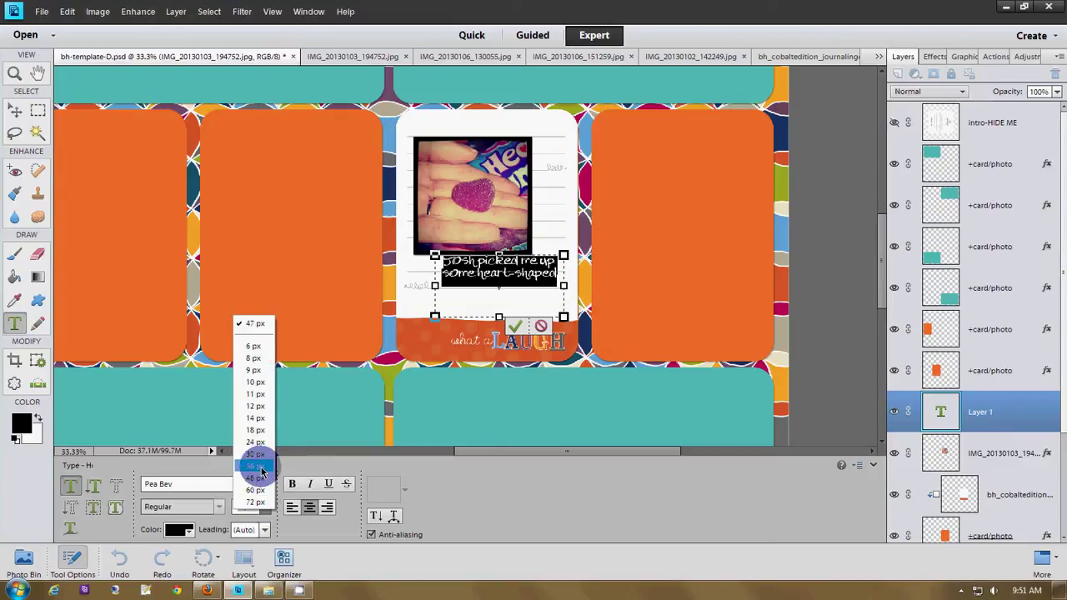
{"action": "left_click", "coordinate": [261, 476]}
{"action": "left_click", "coordinate": [263, 508]}
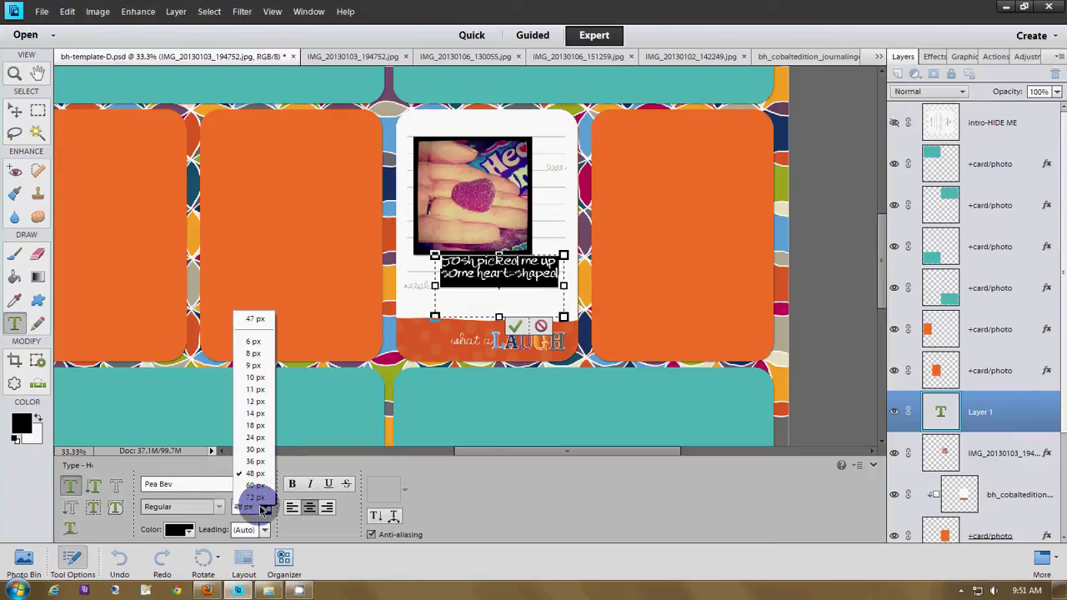
{"action": "left_click", "coordinate": [260, 463]}
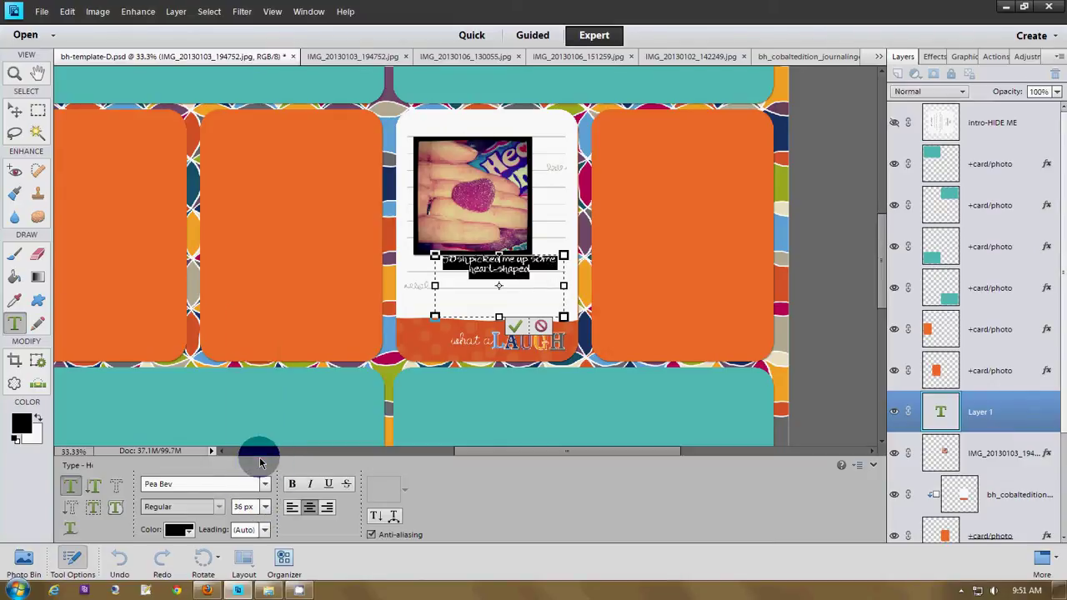
Finish the journaling about the store gummies, the "heart" Photo a Day theme and being the only one who saw the humor, and shift it slightly left.
{"action": "left_click", "coordinate": [554, 270]}
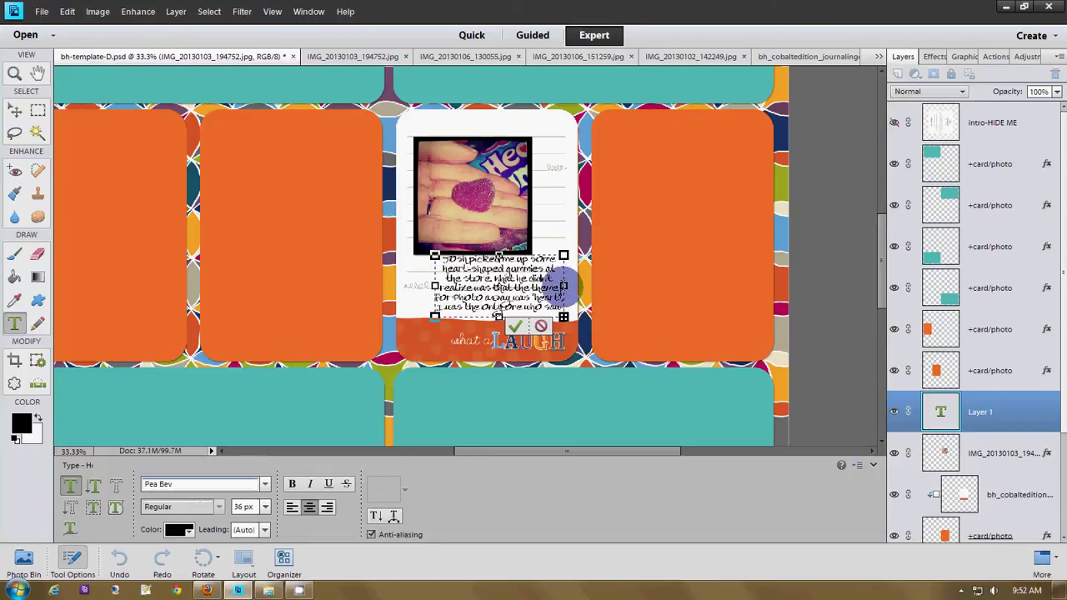
{"action": "left_click_drag", "start_coordinate": [549, 244], "coordinate": [538, 250]}
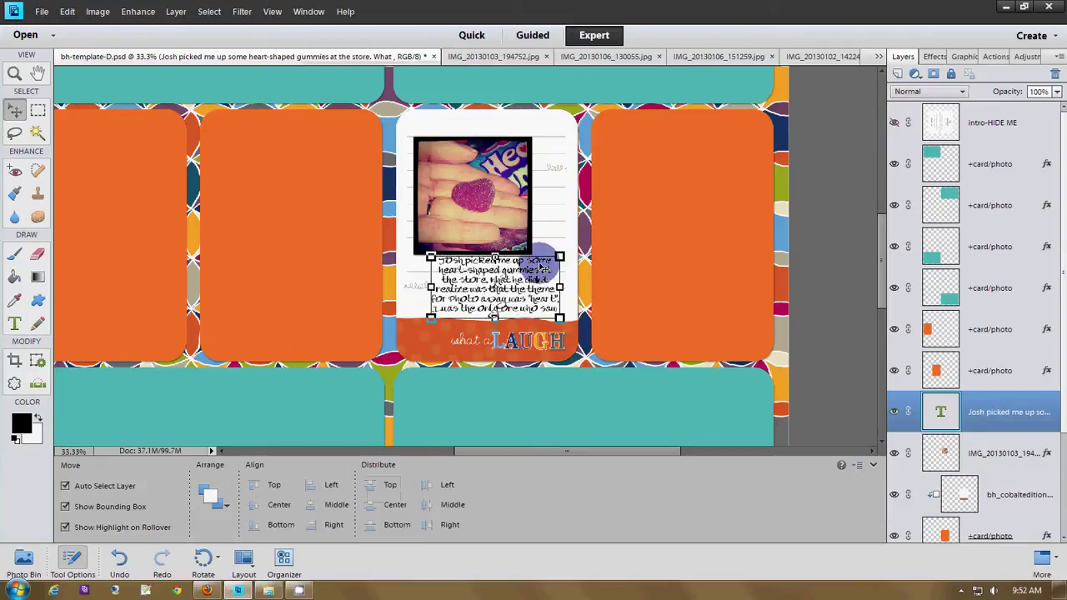
Enlarge the journaling text box so the whole story fits, and place it just below the hand photo.
{"action": "left_click", "coordinate": [560, 321]}
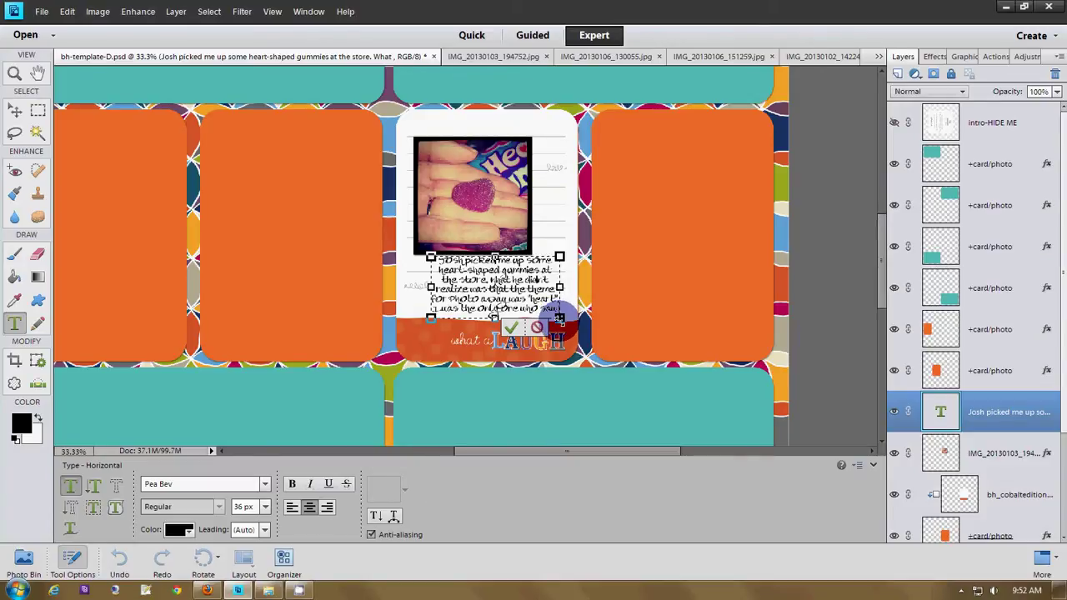
{"action": "left_click_drag", "start_coordinate": [559, 318], "coordinate": [567, 326]}
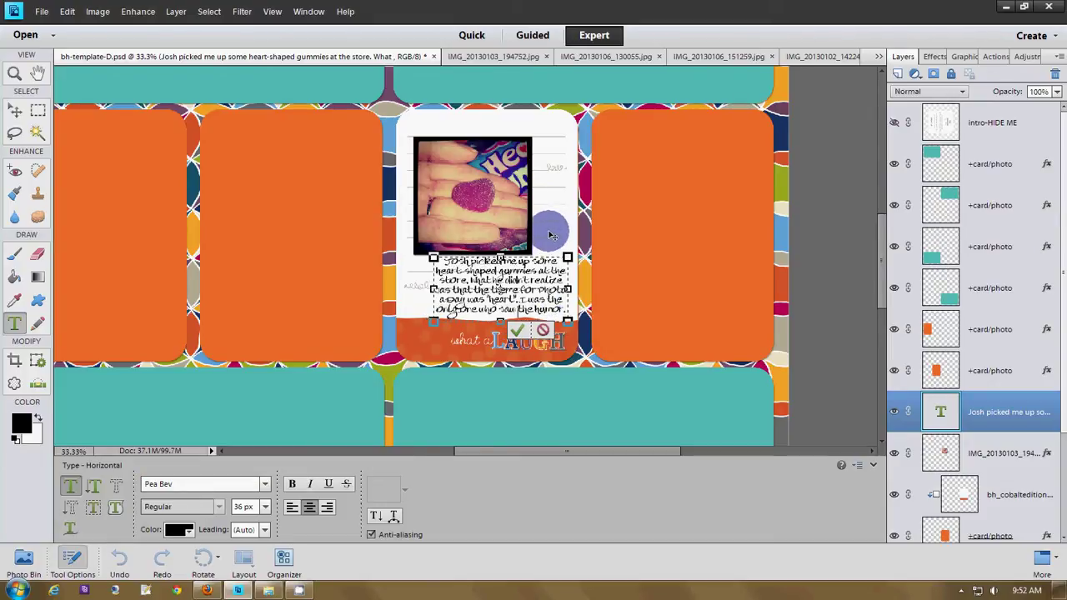
{"action": "left_click_drag", "start_coordinate": [551, 237], "coordinate": [552, 239]}
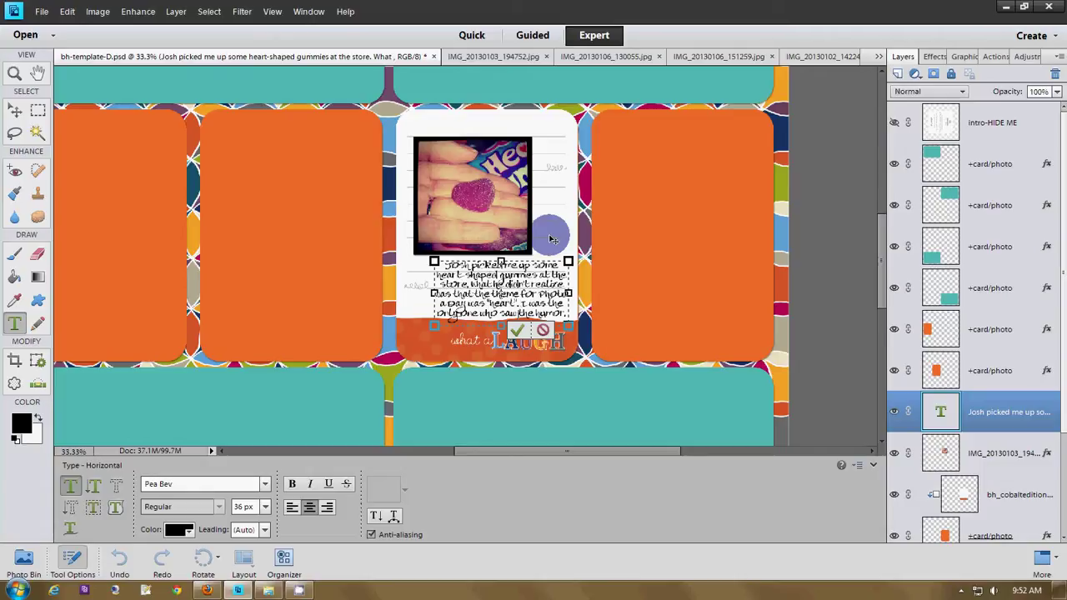
{"action": "key", "text": "ctrl+Return"}
{"action": "key", "text": "v"}
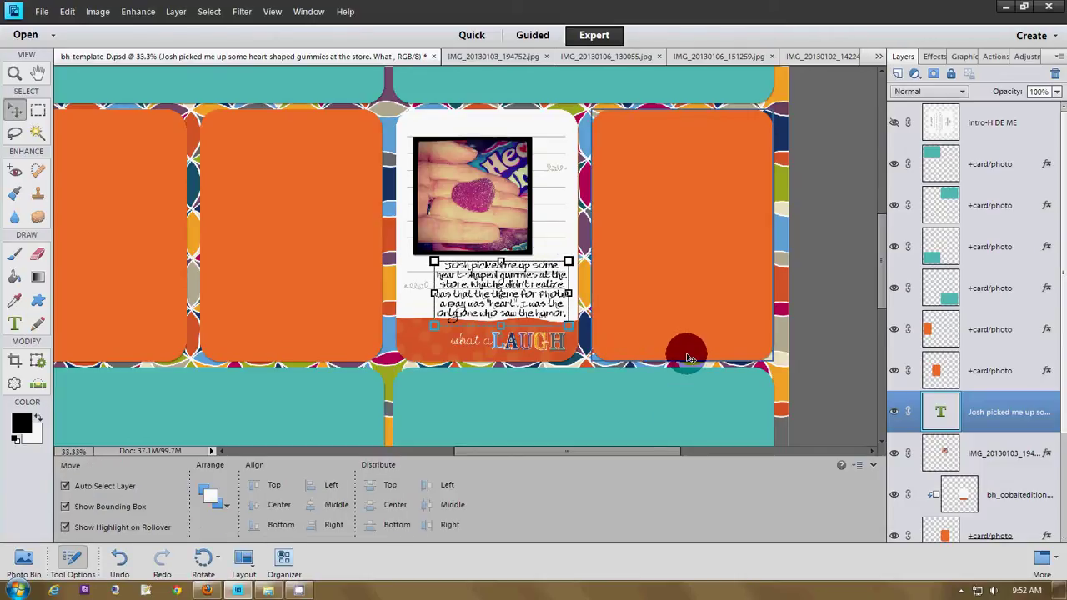
{"action": "left_click", "coordinate": [831, 361]}
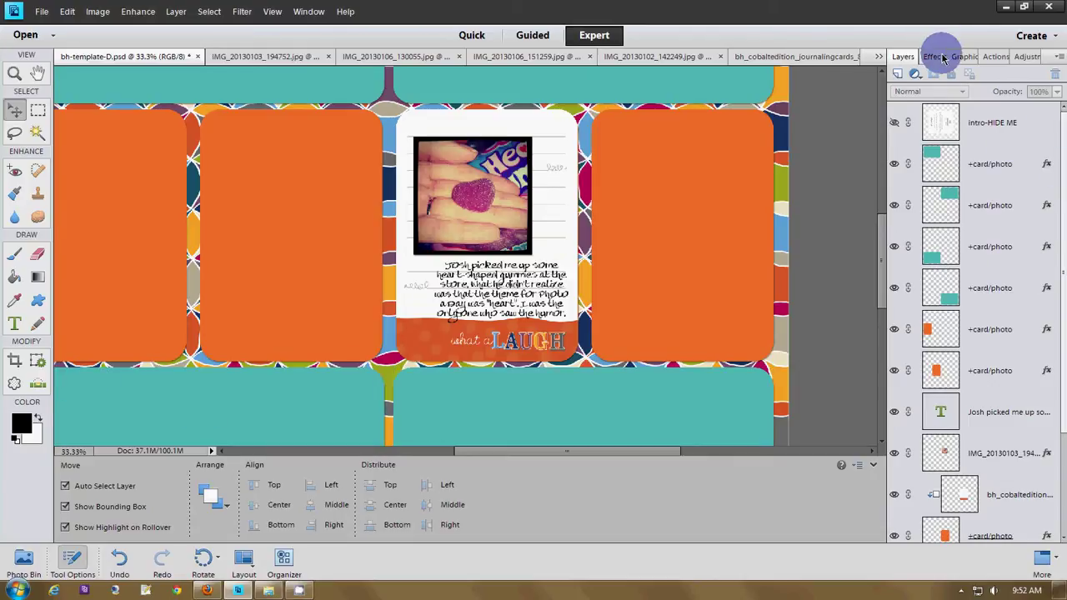
Sample the dark blue 003768 from the LAUGH lettering and add it to the text colour swatches.
{"action": "left_click", "coordinate": [14, 323]}
{"action": "left_click", "coordinate": [187, 530]}
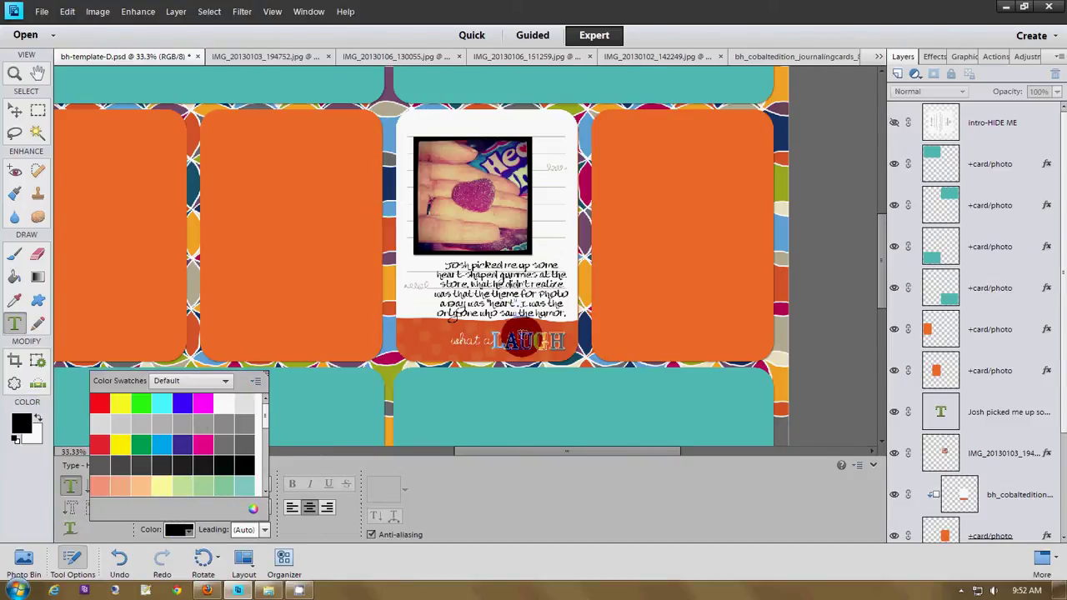
{"action": "left_click", "coordinate": [253, 510]}
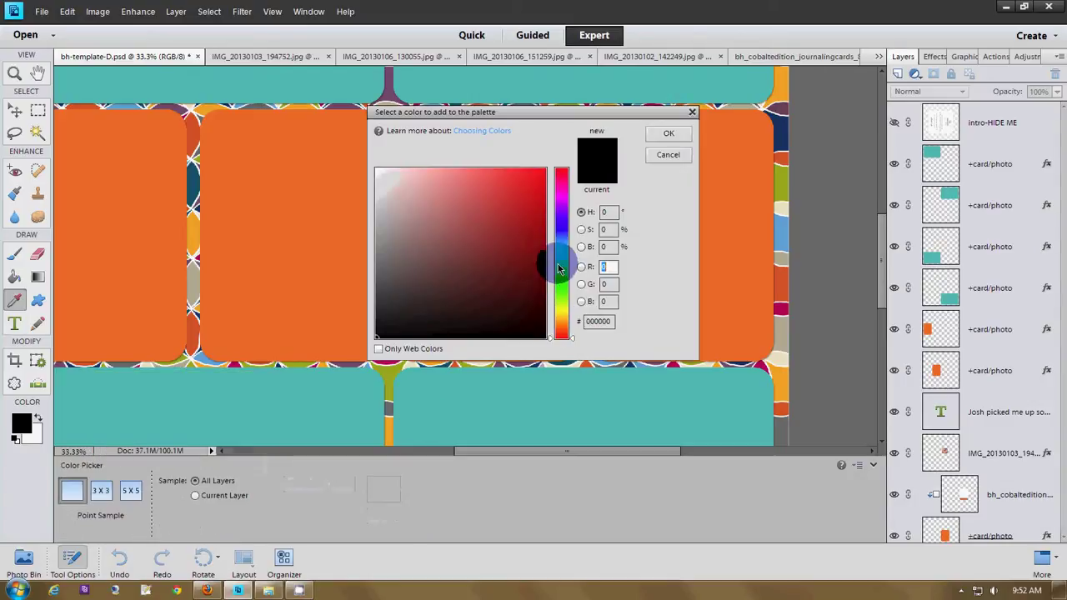
{"action": "left_click_drag", "start_coordinate": [543, 114], "coordinate": [783, 316]}
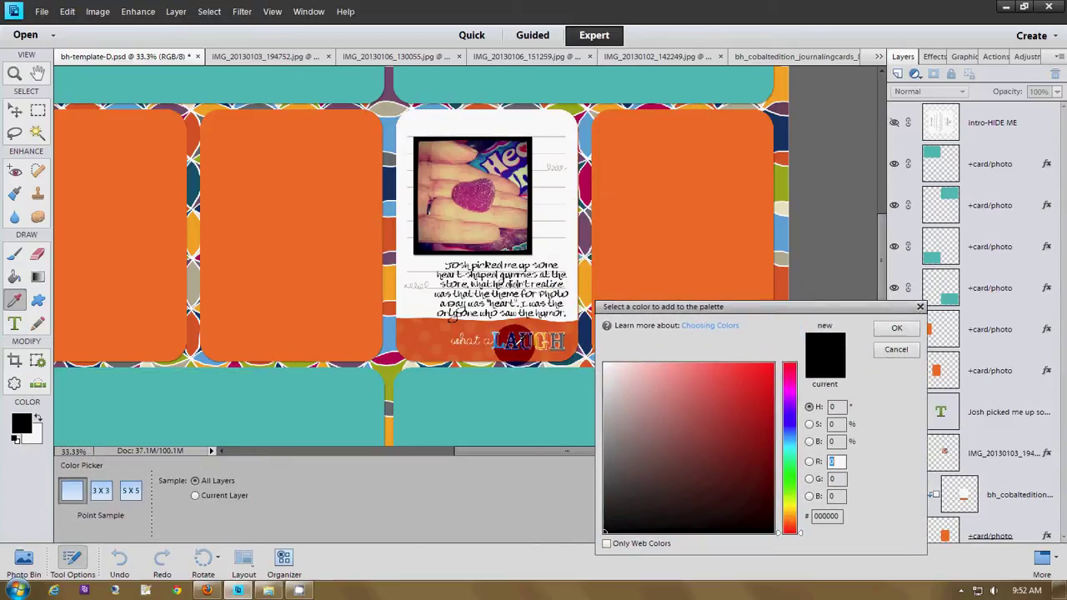
{"action": "left_click", "coordinate": [512, 342]}
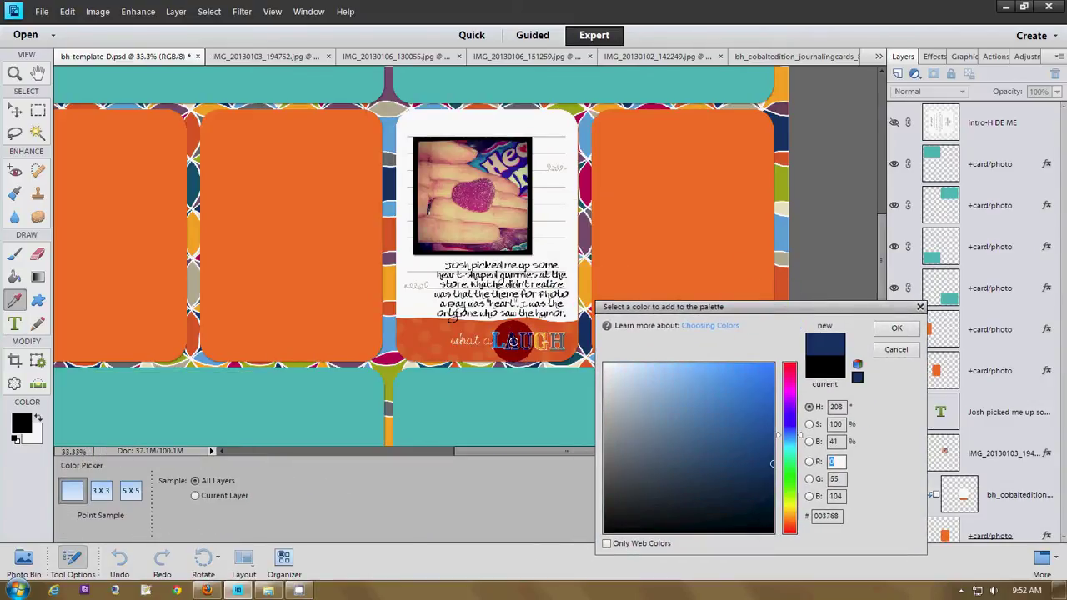
{"action": "left_click", "coordinate": [897, 327]}
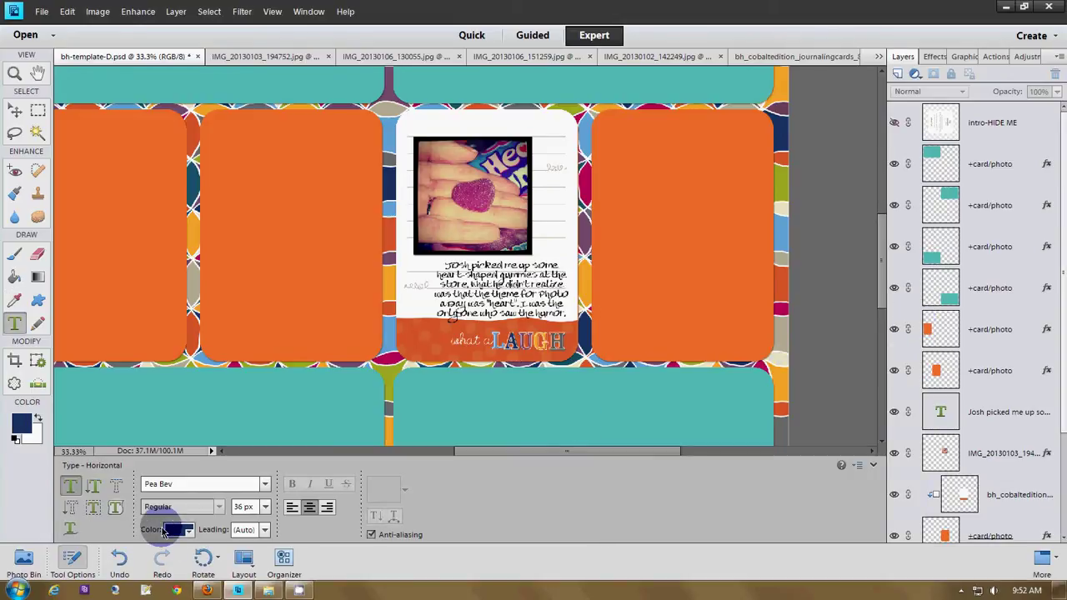
Recolour all of the journaling text with the Dark Cyan swatch and deselect the text layer.
{"action": "left_click", "coordinate": [488, 292]}
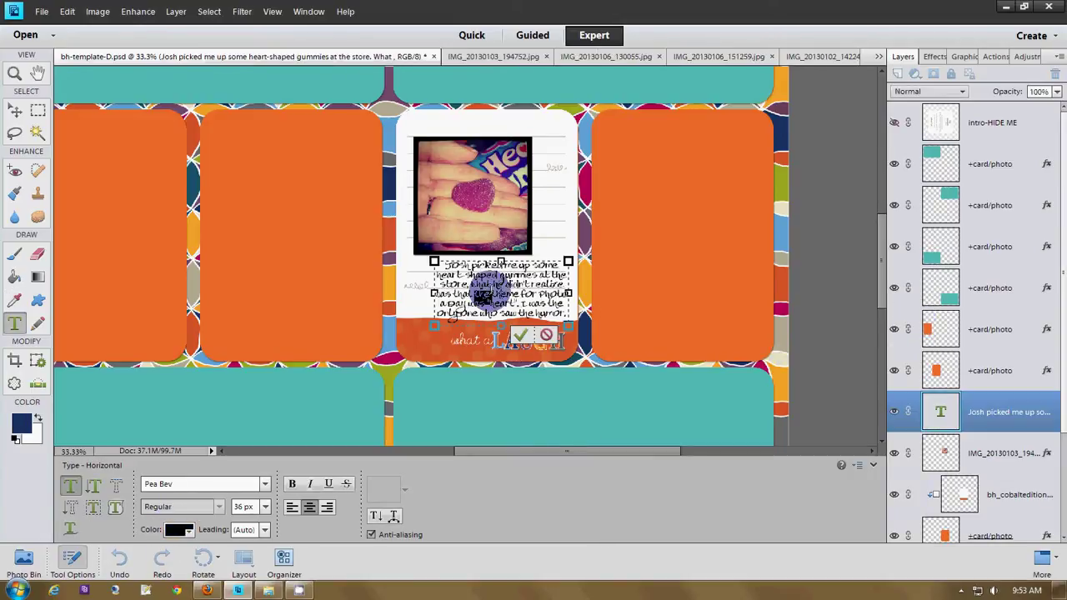
{"action": "key", "text": "ctrl+a"}
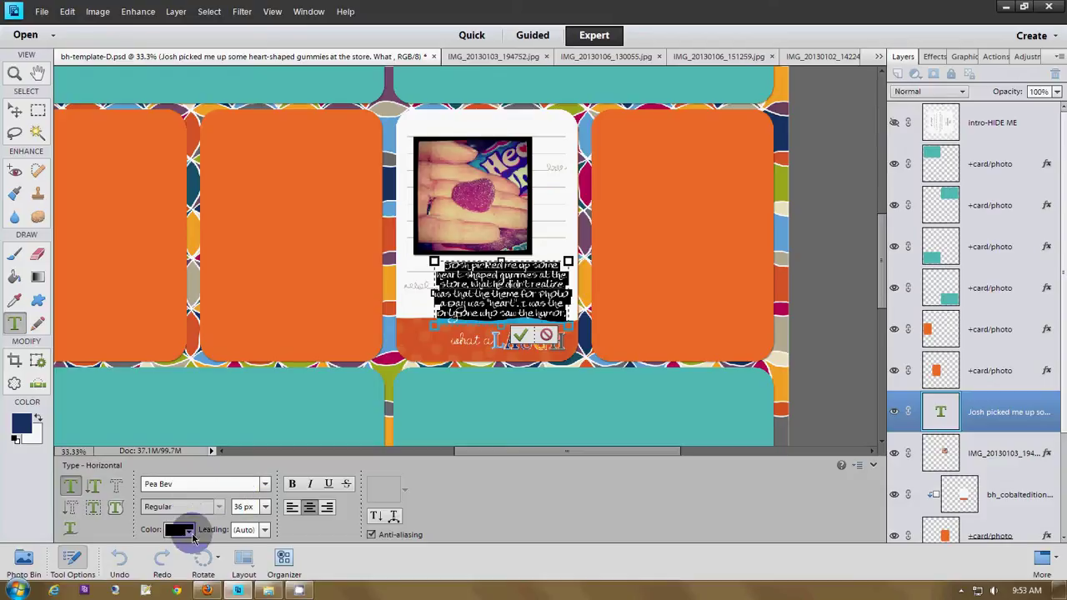
{"action": "left_click", "coordinate": [190, 531]}
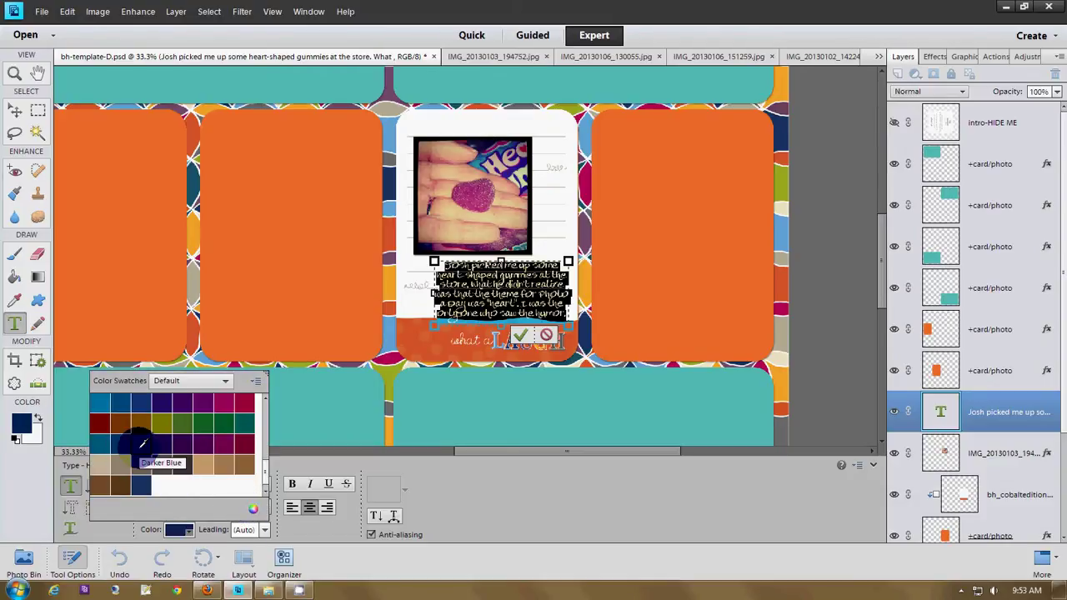
{"action": "left_click", "coordinate": [99, 402]}
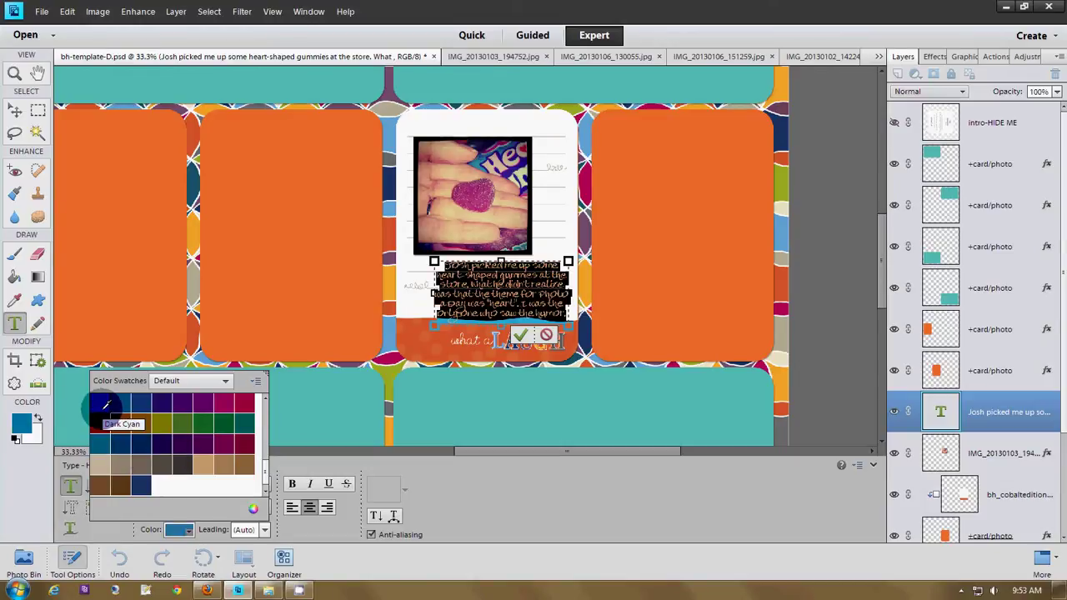
{"action": "left_click", "coordinate": [521, 334]}
{"action": "key", "text": "v"}
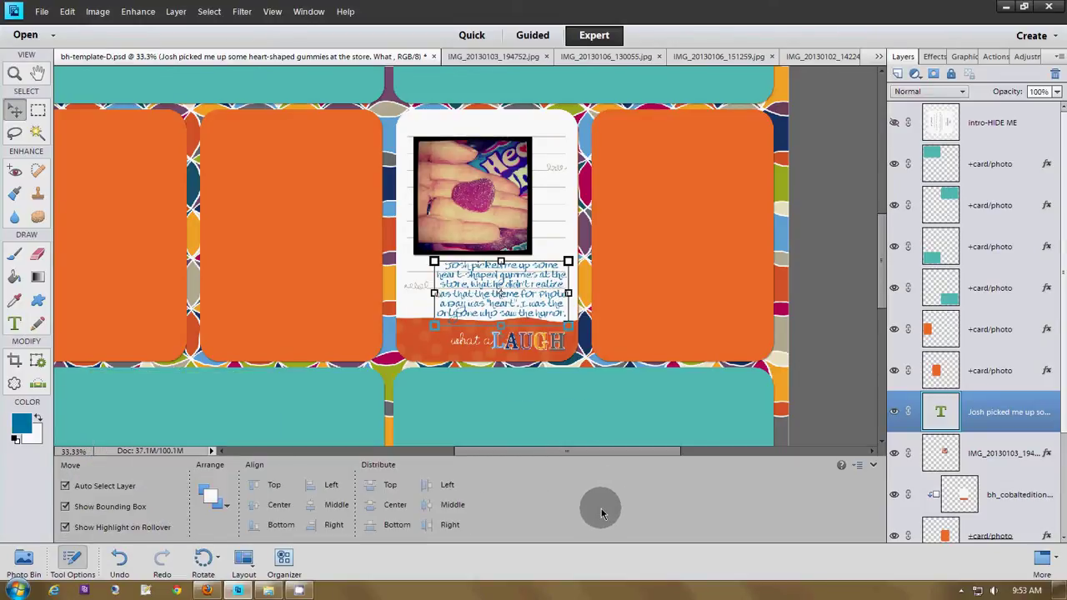
{"action": "left_click", "coordinate": [809, 339]}
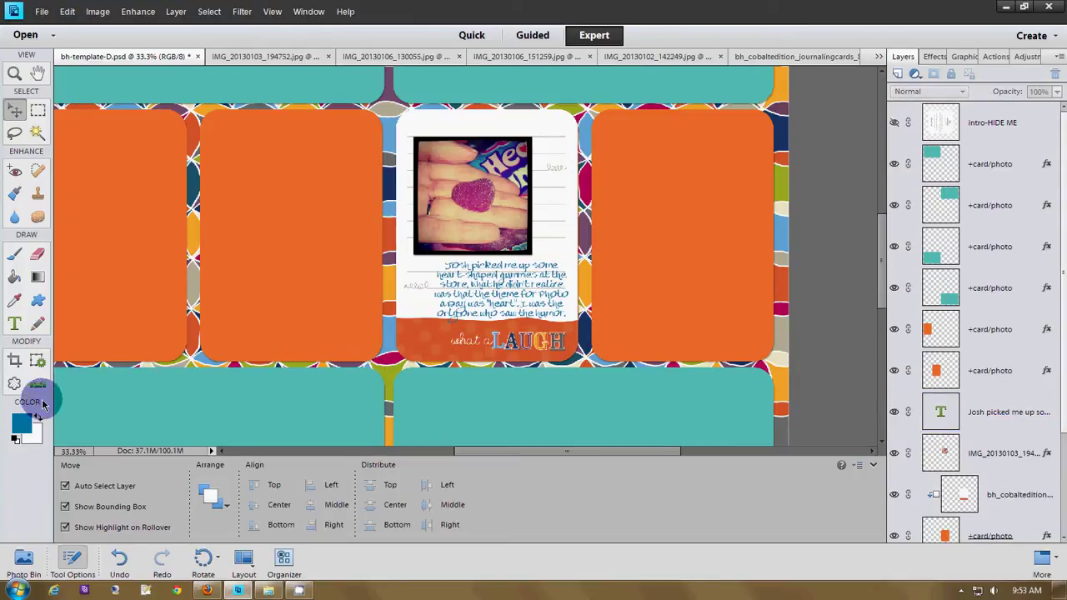
Move the hand photo slightly to the right on the journaling card.
{"action": "left_click_drag", "start_coordinate": [476, 174], "coordinate": [487, 180]}
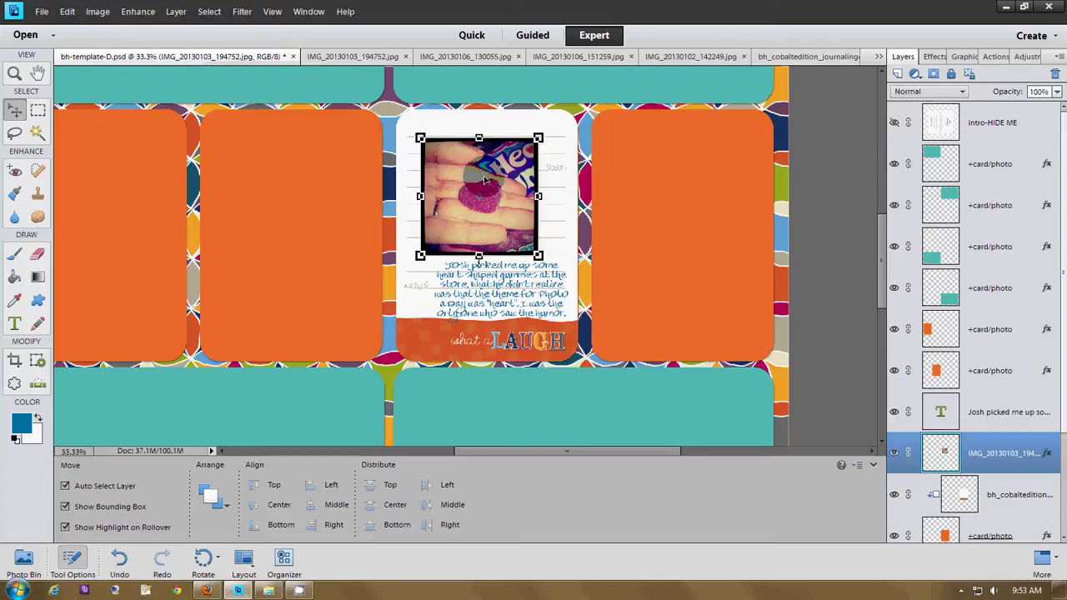
{"action": "left_click", "coordinate": [14, 73]}
{"action": "left_click", "coordinate": [347, 489]}
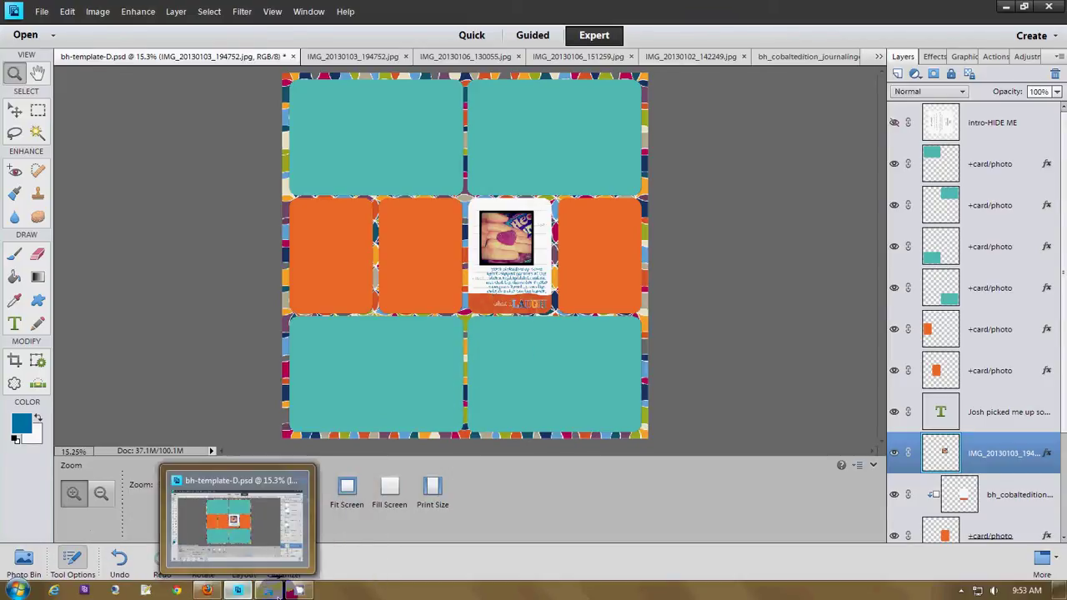
Select the teal card placeholder in the page's lower-right corner.
{"action": "left_click", "coordinate": [27, 561]}
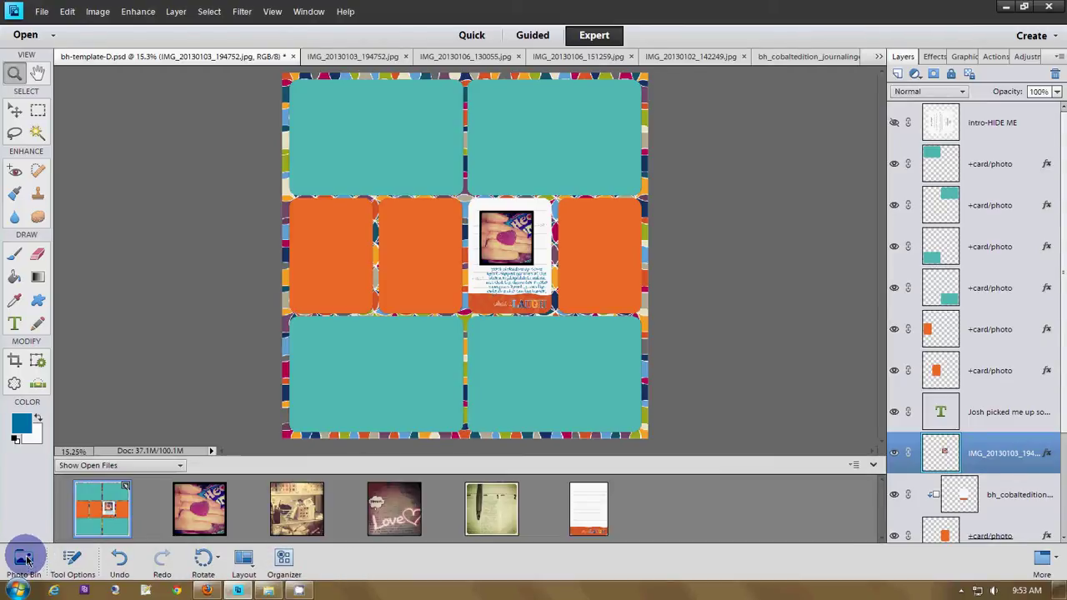
{"action": "left_click", "coordinate": [15, 110]}
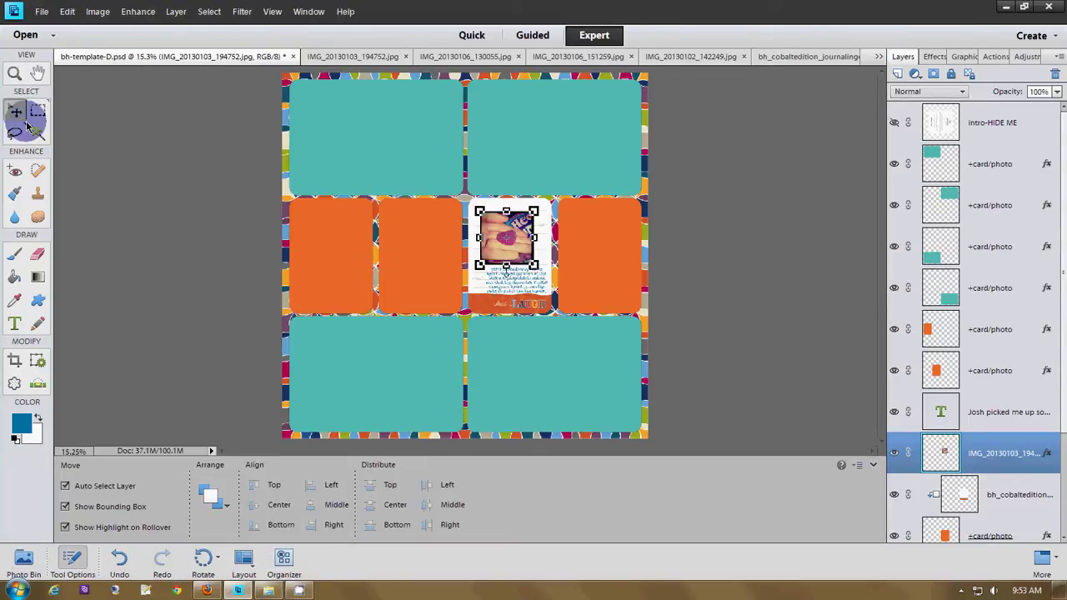
{"action": "left_click", "coordinate": [538, 344]}
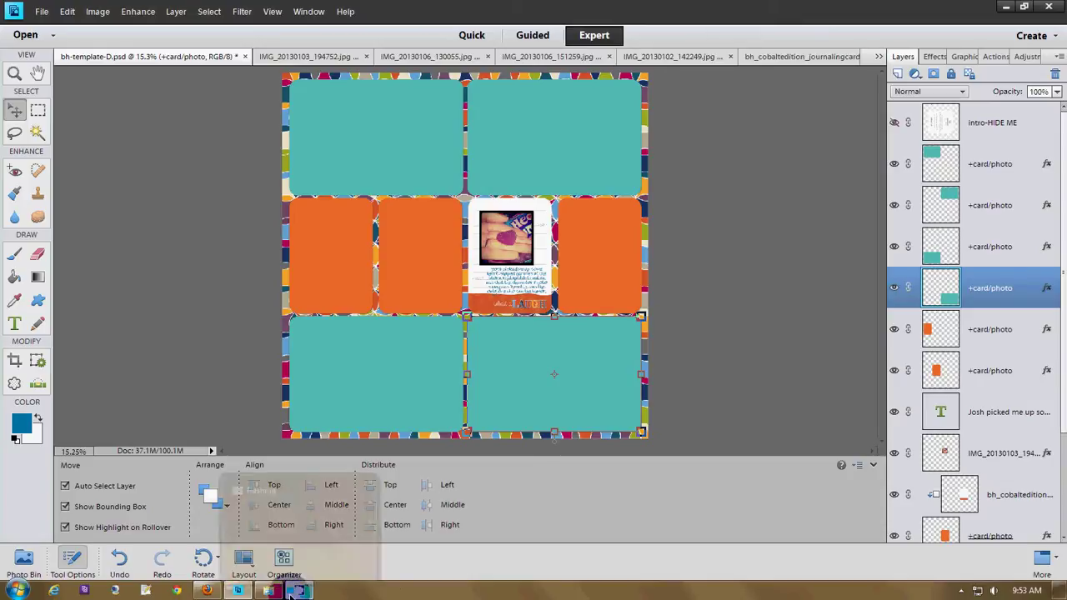
Switch to Windows Explorer, look through the cobalt edition journaling cards, and open the bh_amberedition_fullkit folder under Project Life.
{"action": "left_click", "coordinate": [266, 590]}
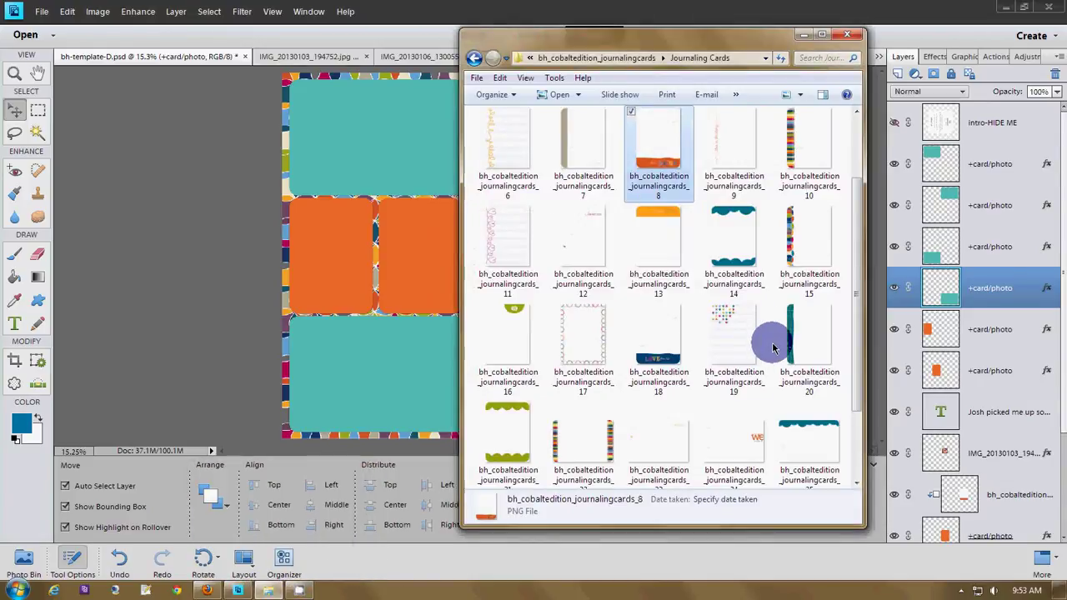
{"action": "left_click", "coordinate": [741, 438]}
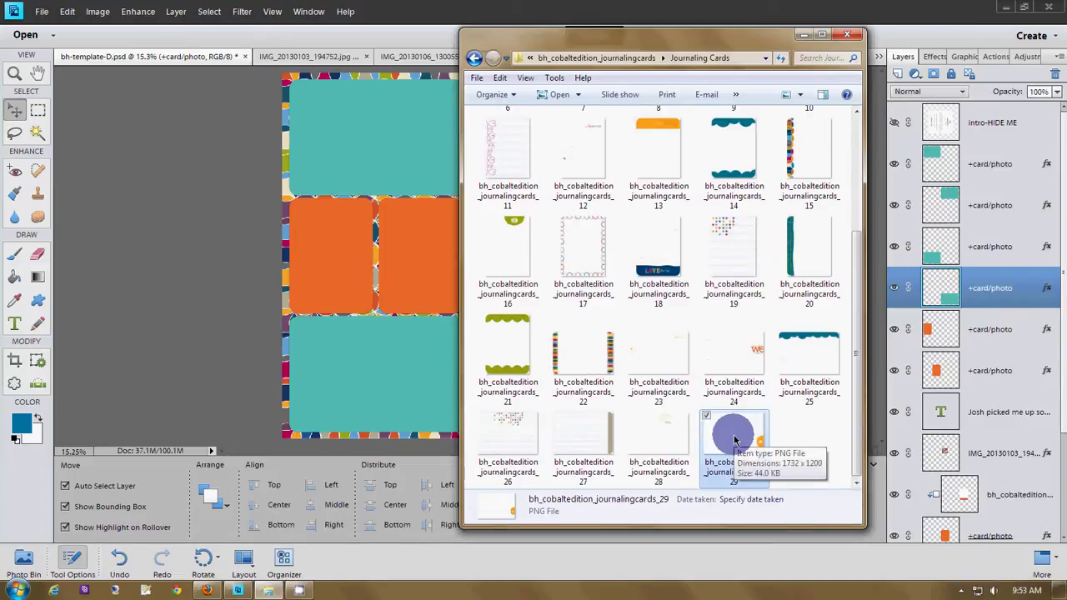
{"action": "left_click", "coordinate": [624, 59]}
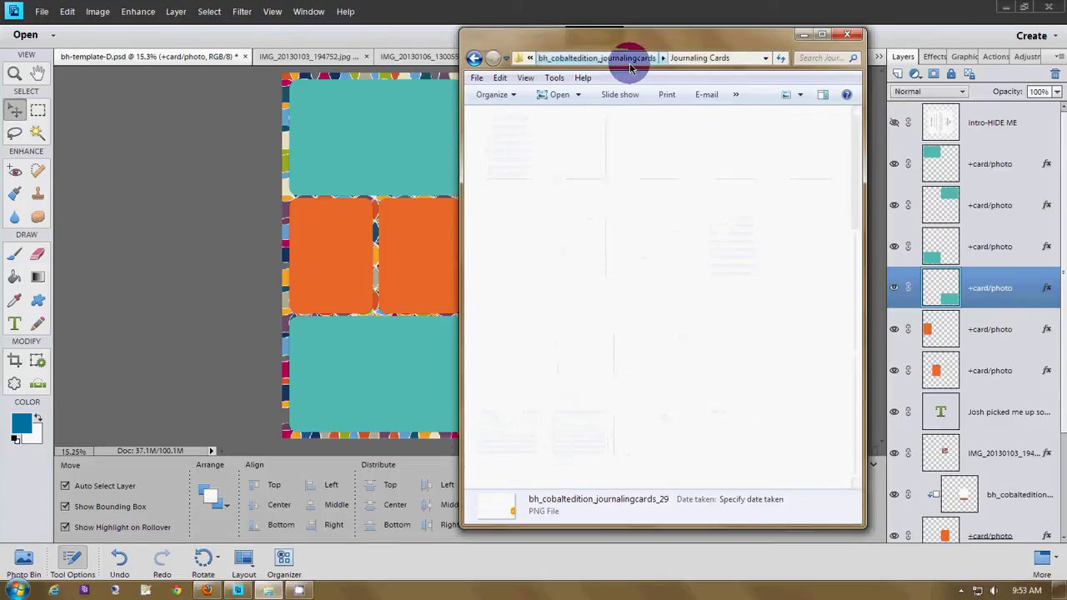
{"action": "left_click", "coordinate": [572, 57]}
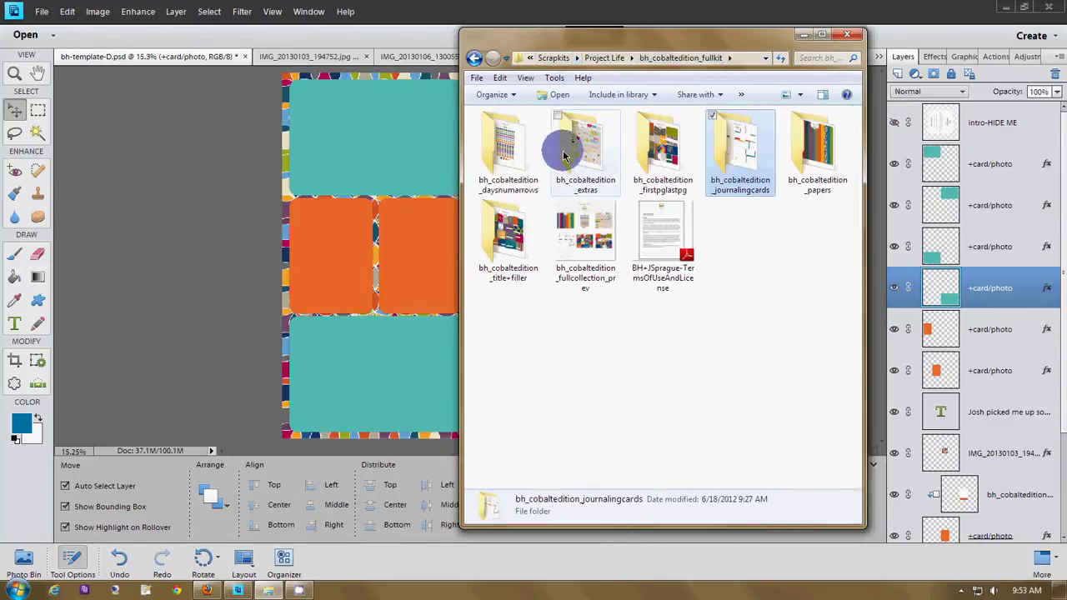
{"action": "left_click", "coordinate": [607, 58]}
{"action": "double_click", "coordinate": [503, 133]}
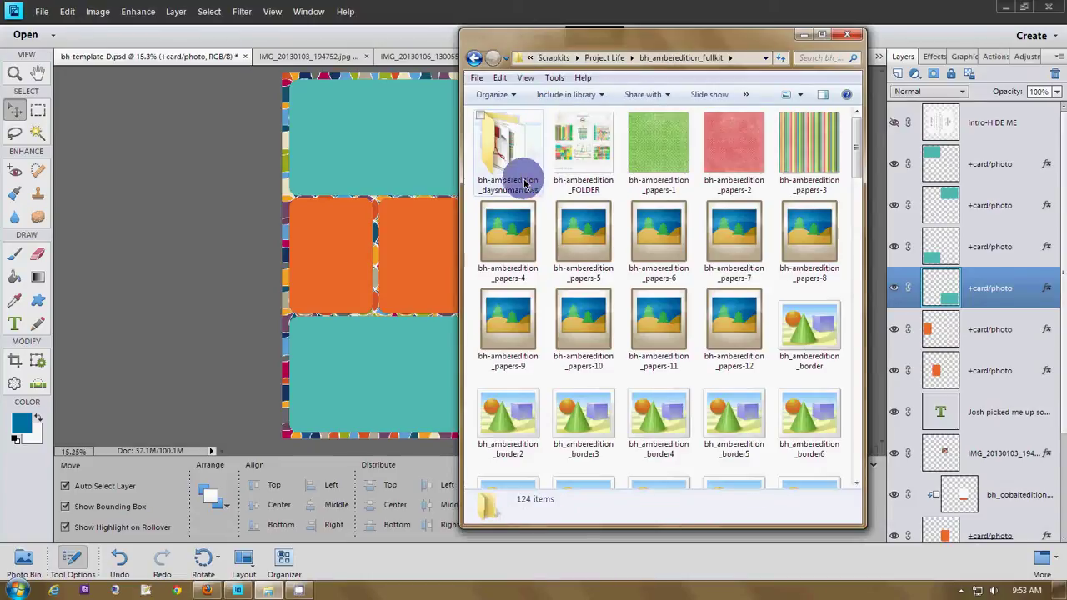
Find bh-amberedition_lastpage-1, open it in Photoshop Elements, and return to the bh-template-D page.
{"action": "scroll", "coordinate": [625, 231], "scroll_direction": "down", "scroll_amount": 10}
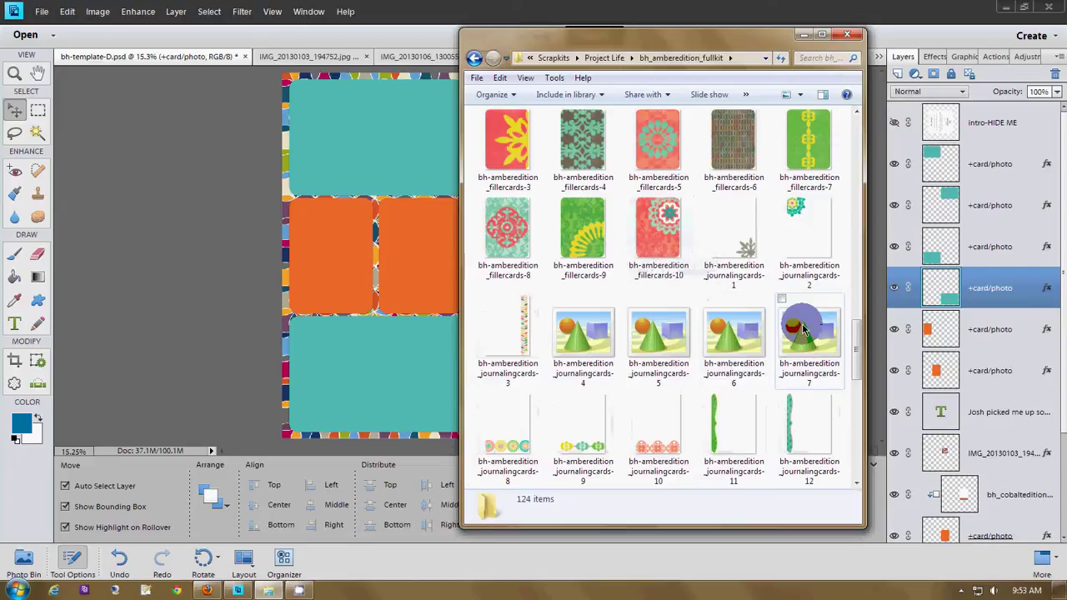
{"action": "scroll", "coordinate": [792, 325], "scroll_direction": "down", "scroll_amount": 3}
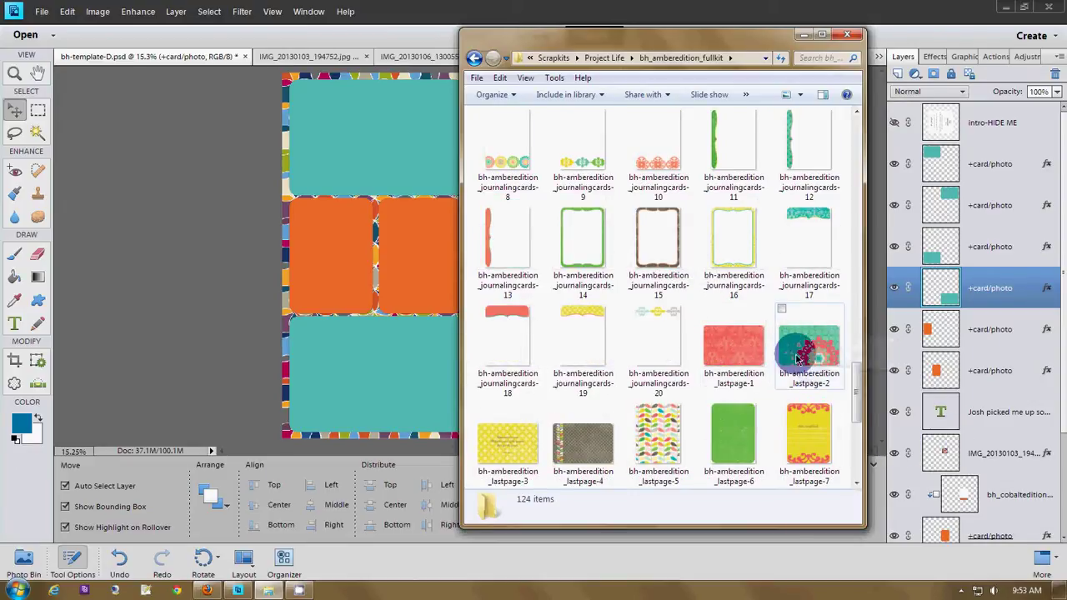
{"action": "left_click", "coordinate": [736, 344]}
{"action": "left_click_drag", "start_coordinate": [738, 346], "coordinate": [400, 533]}
{"action": "left_click", "coordinate": [25, 560]}
{"action": "left_click", "coordinate": [23, 560]}
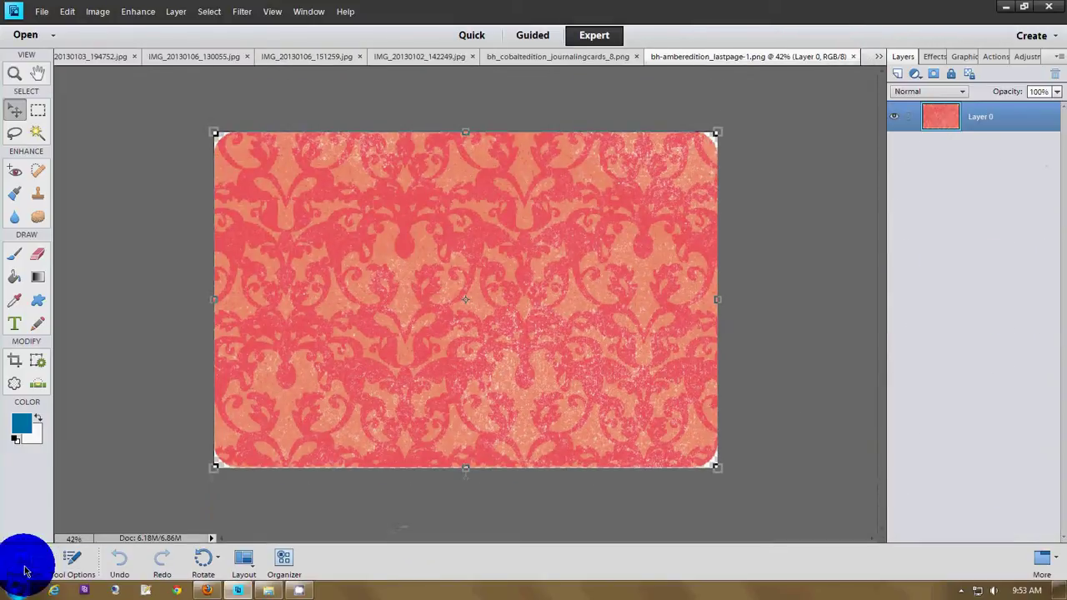
{"action": "left_click", "coordinate": [24, 560]}
{"action": "left_click", "coordinate": [111, 506]}
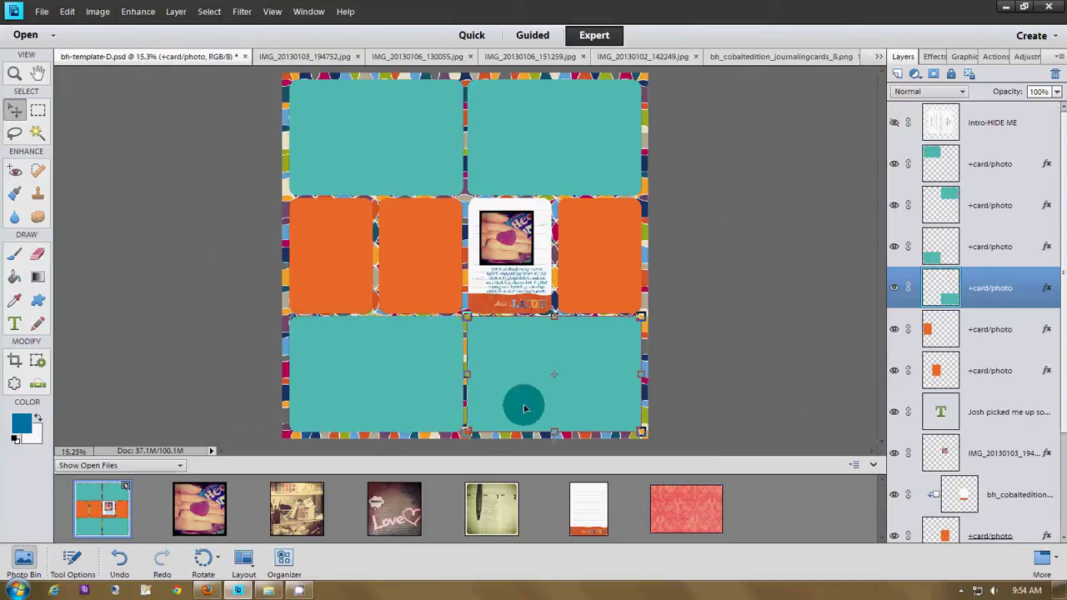
Close the open bh_cobaltedition_journalingcards_8.png file.
{"action": "right_click", "coordinate": [559, 519]}
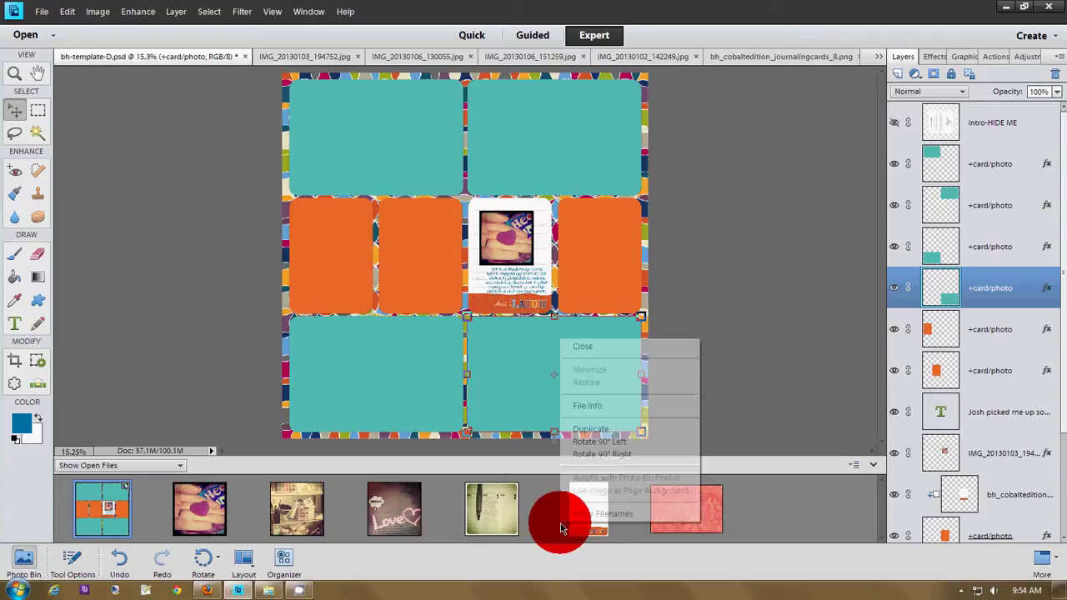
{"action": "left_click", "coordinate": [586, 538]}
{"action": "right_click", "coordinate": [586, 538]}
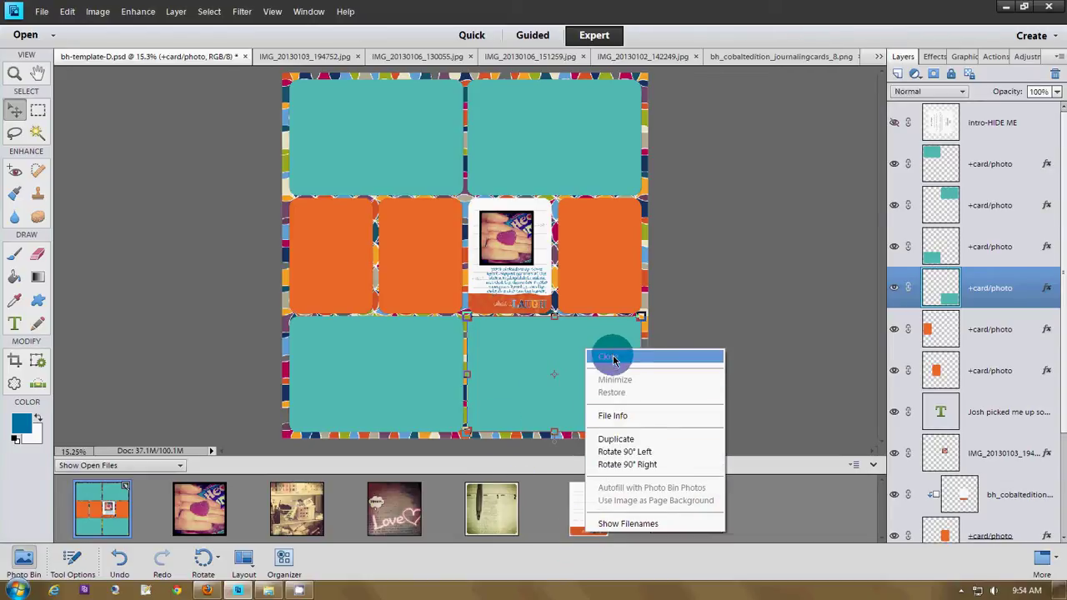
{"action": "left_click", "coordinate": [615, 359]}
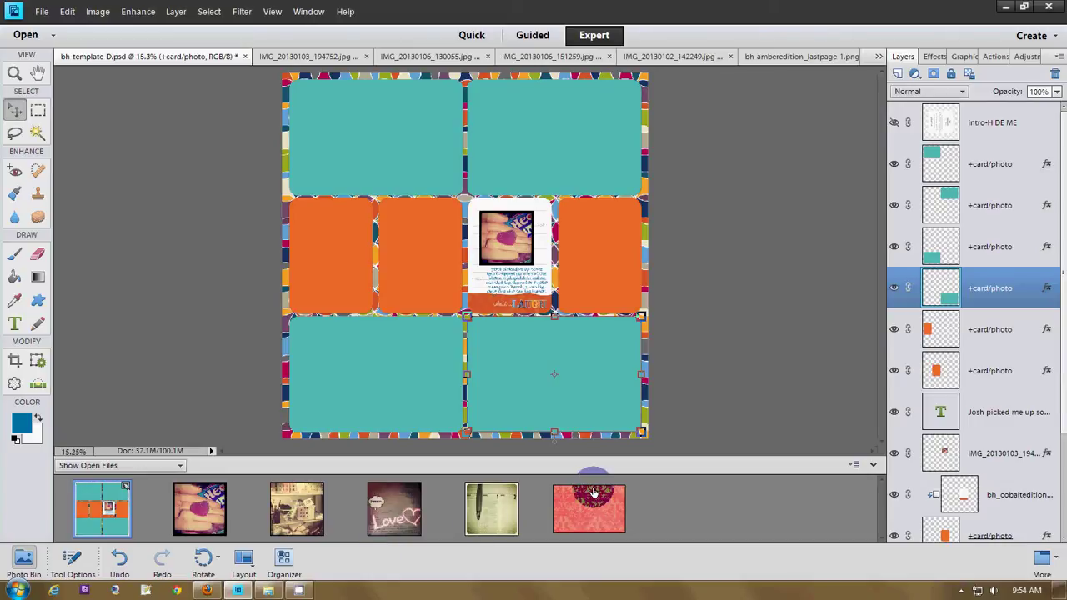
Place bh-amberedition_lastpage-1 over the page's lower-right teal card, resize it to fit, and clip it to that card placeholder.
{"action": "left_click_drag", "start_coordinate": [587, 505], "coordinate": [591, 375]}
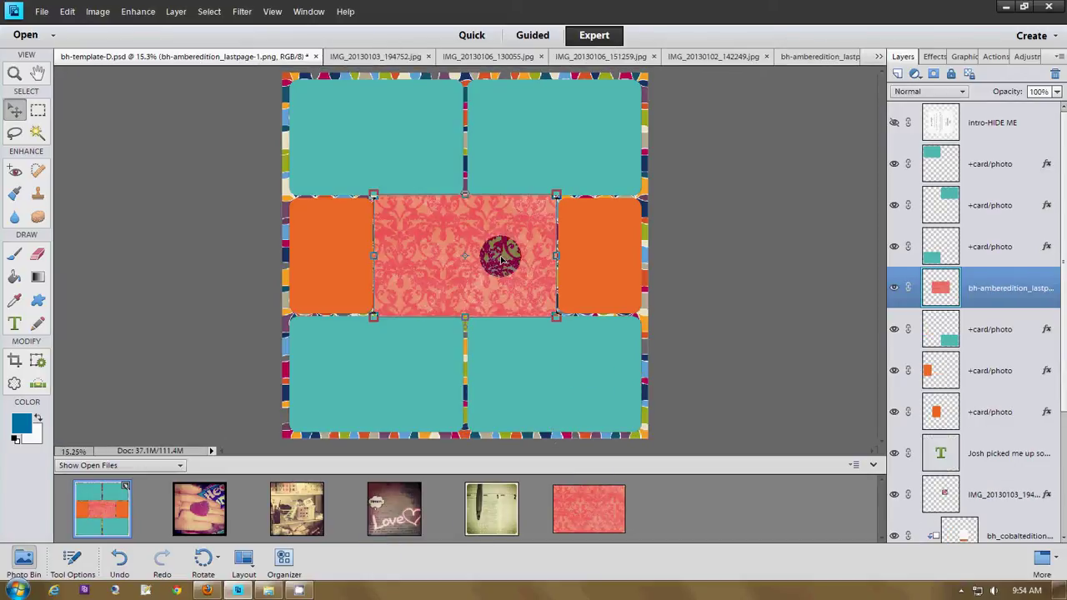
{"action": "left_click_drag", "start_coordinate": [496, 261], "coordinate": [570, 359]}
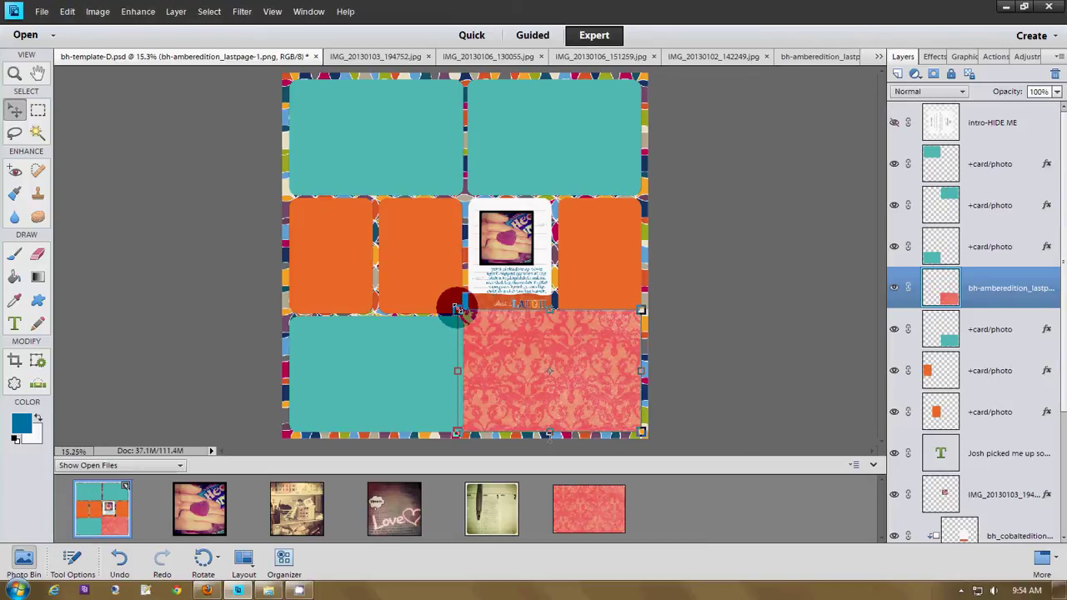
{"action": "left_click_drag", "start_coordinate": [460, 306], "coordinate": [472, 319]}
{"action": "left_click", "coordinate": [591, 436]}
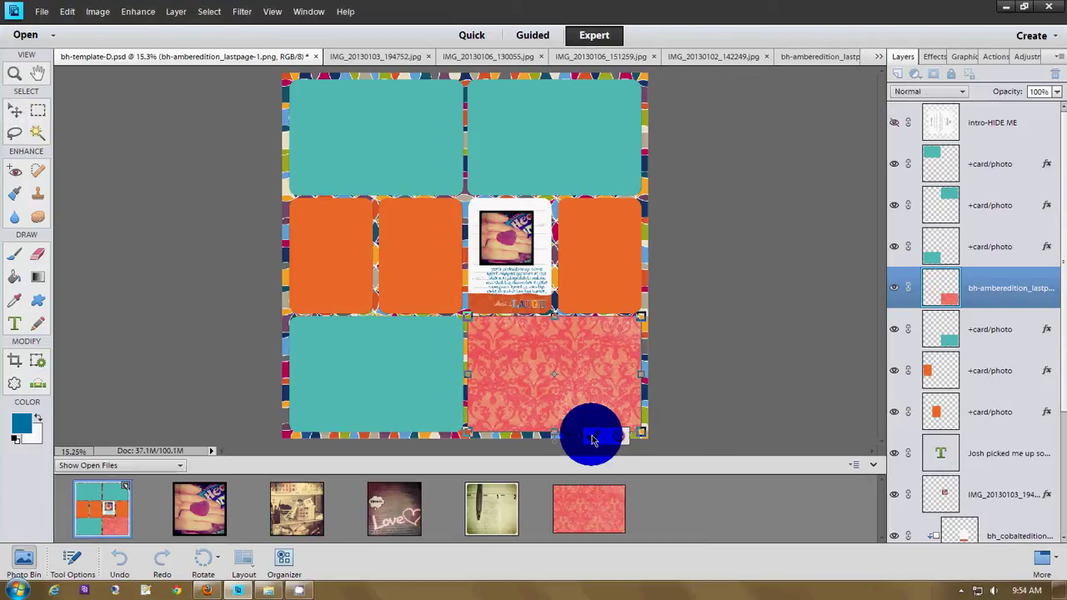
{"action": "left_click", "coordinate": [1019, 310], "text": "alt"}
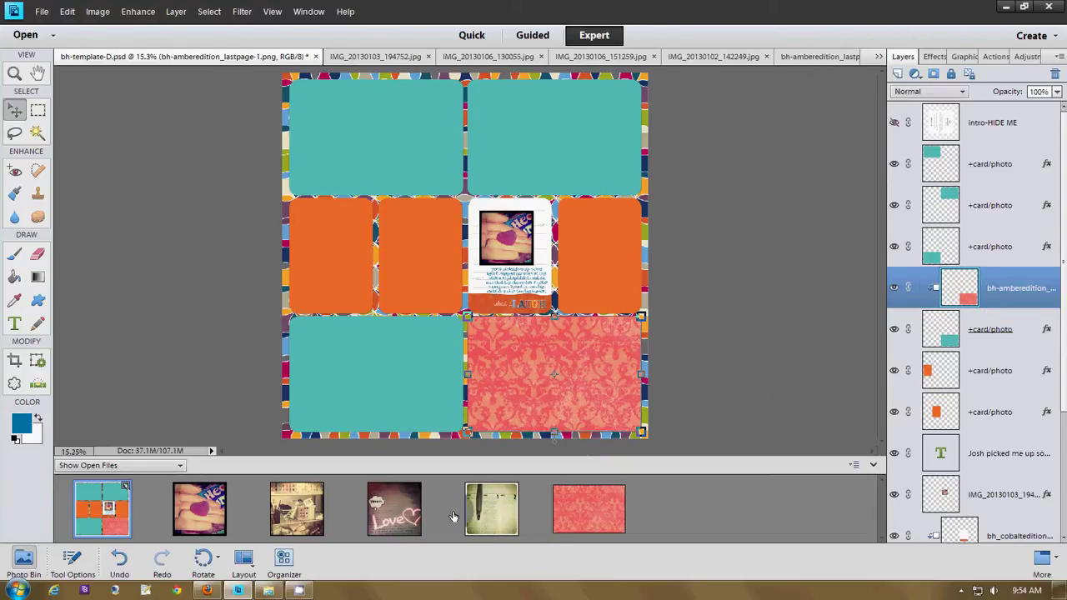
Add photo IMG_20130102_142249 to the left half of the coral damask card and scale it to 75%.
{"action": "left_click_drag", "start_coordinate": [493, 509], "coordinate": [409, 293]}
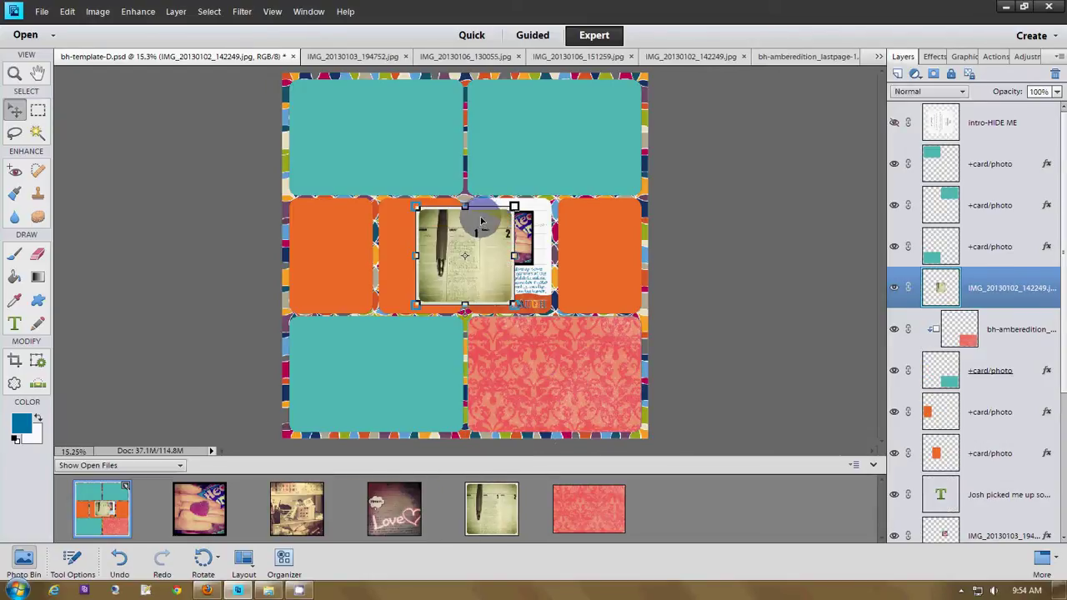
{"action": "left_click_drag", "start_coordinate": [476, 214], "coordinate": [527, 354]}
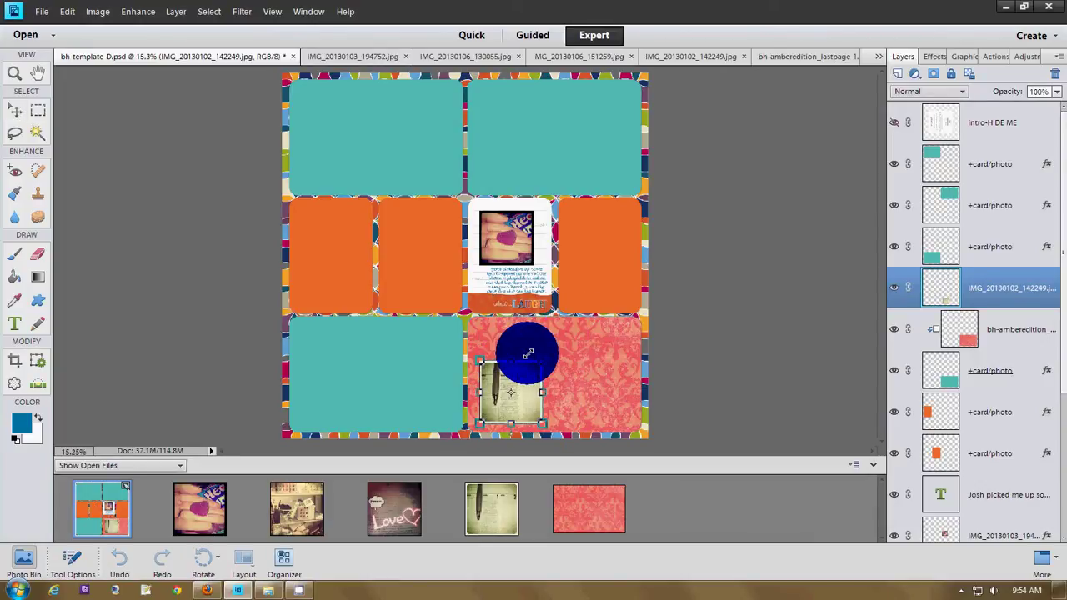
{"action": "left_click", "coordinate": [73, 564]}
{"action": "left_click", "coordinate": [315, 486]}
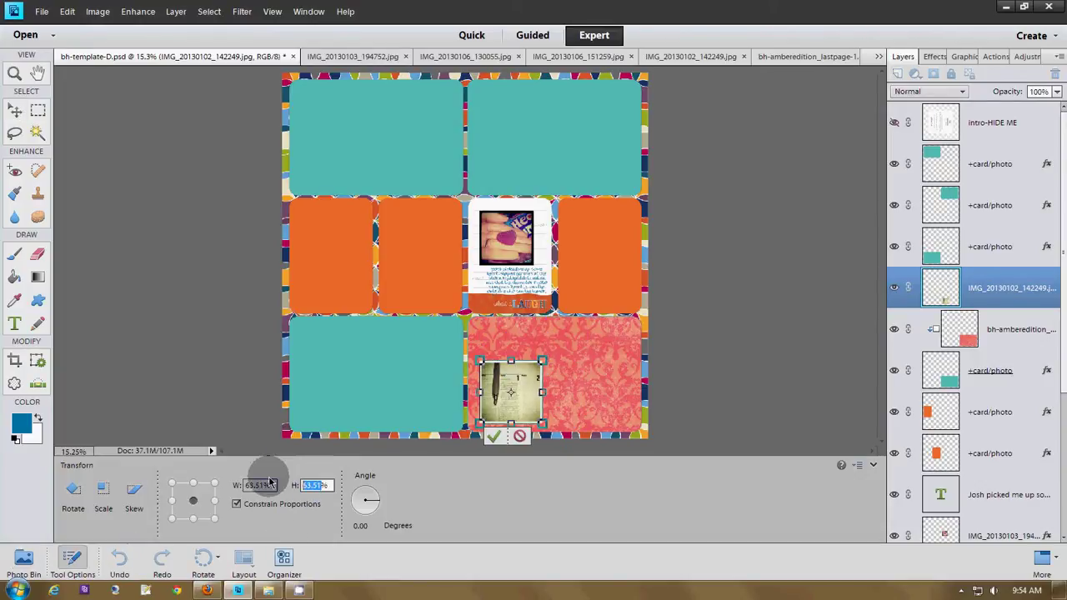
{"action": "type", "text": "75"}
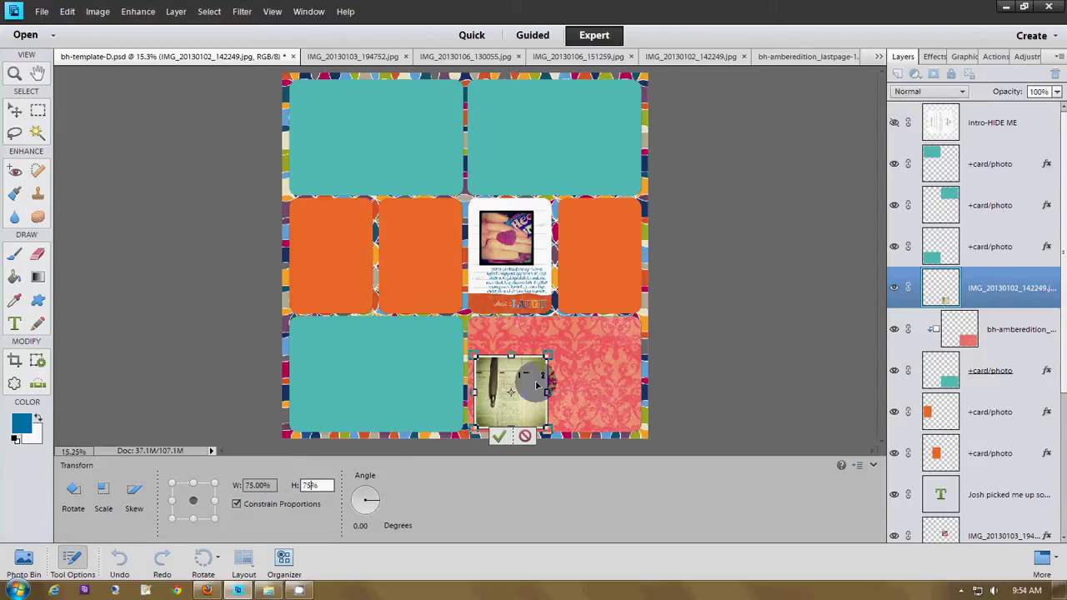
{"action": "left_click_drag", "start_coordinate": [529, 374], "coordinate": [530, 355]}
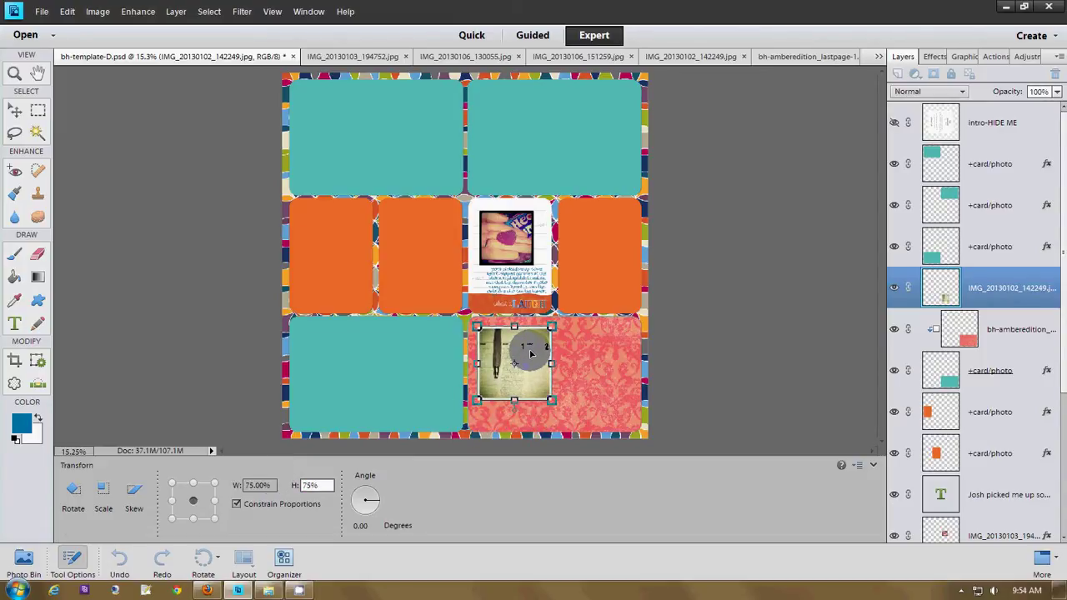
{"action": "left_click", "coordinate": [503, 425]}
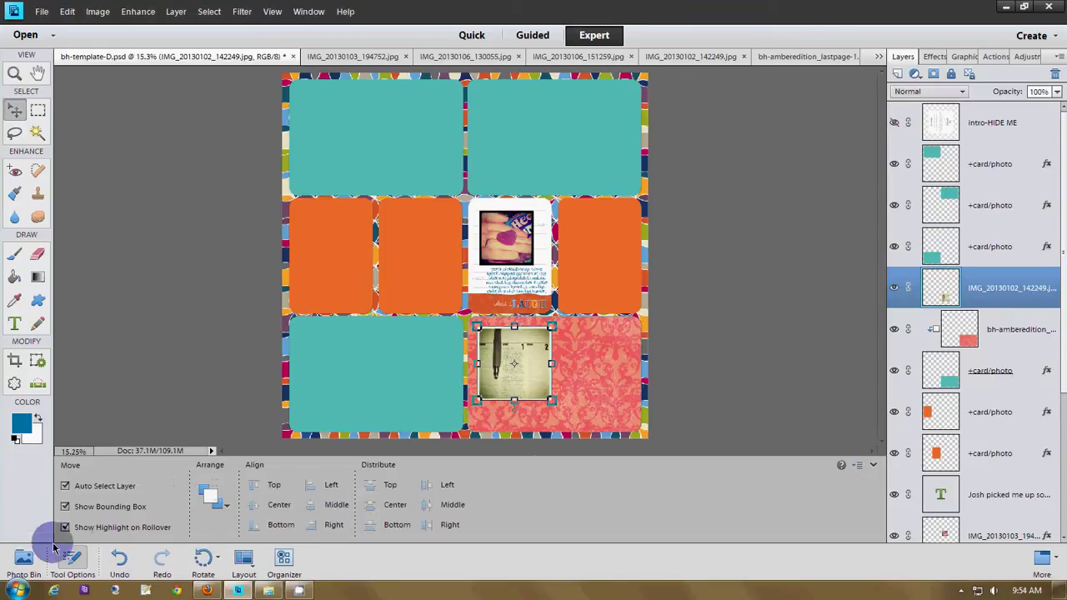
Add photo IMG_20130106_151259 and resize it to match the pen-and-planner photo, laying it directly over that photo.
{"action": "left_click", "coordinate": [37, 559]}
{"action": "left_click_drag", "start_coordinate": [394, 509], "coordinate": [597, 350]}
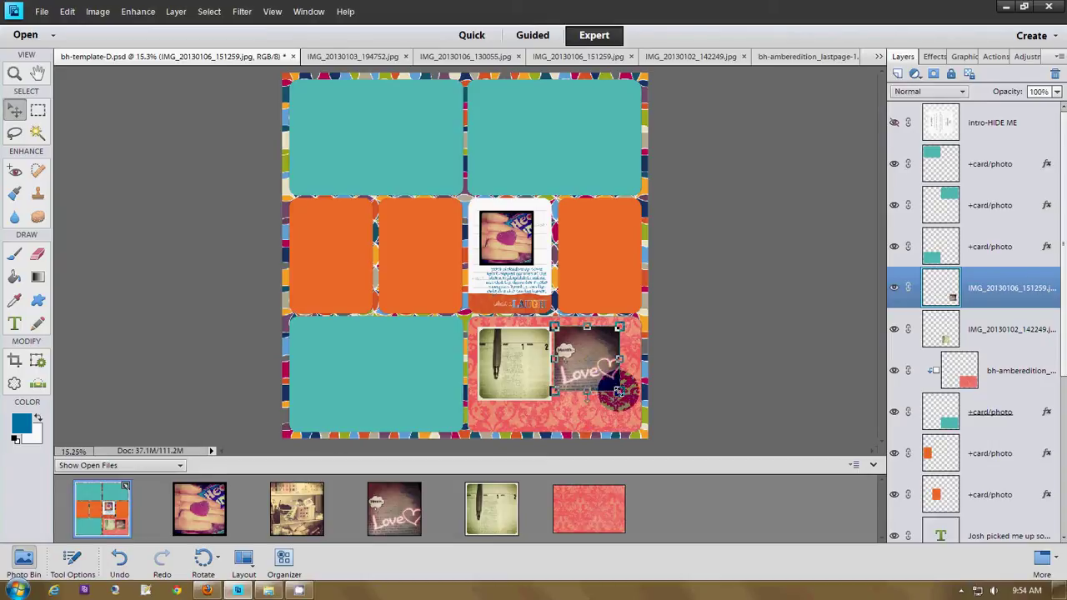
{"action": "left_click_drag", "start_coordinate": [618, 390], "coordinate": [626, 398]}
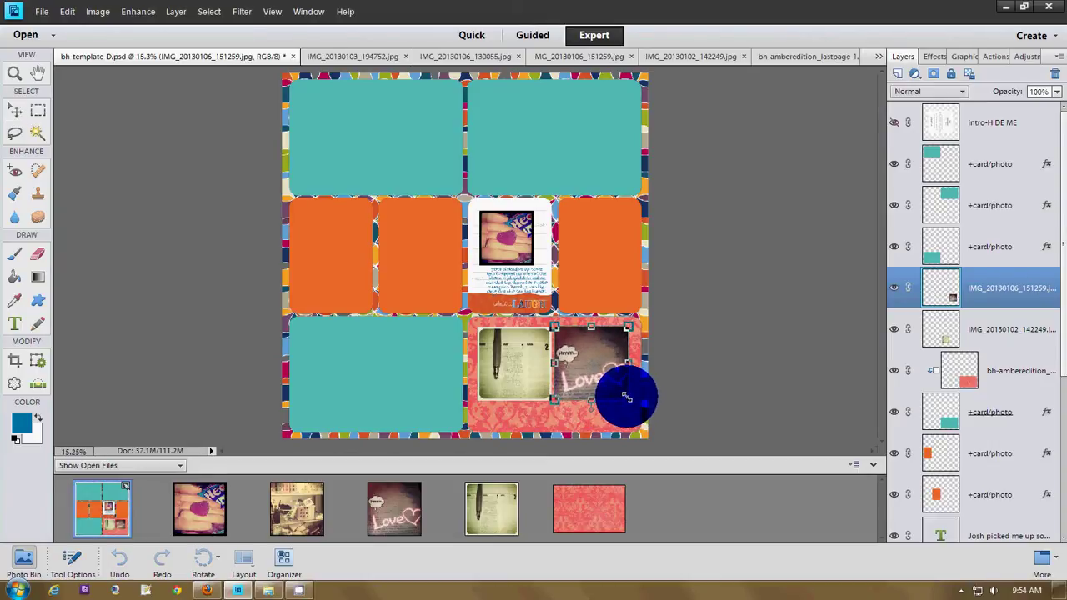
{"action": "left_click_drag", "start_coordinate": [614, 357], "coordinate": [497, 410]}
{"action": "left_click", "coordinate": [501, 435]}
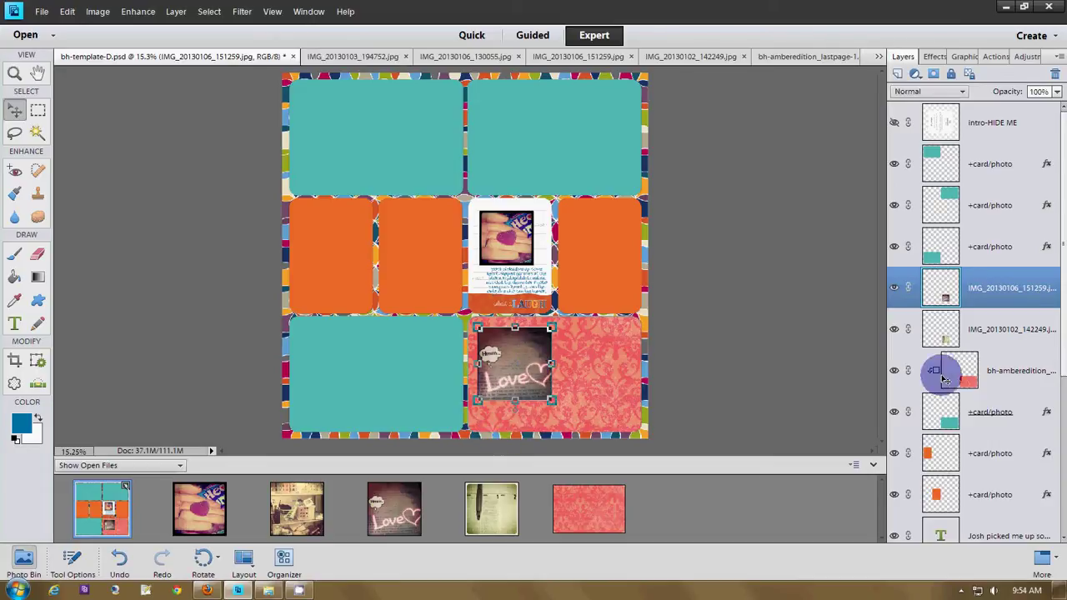
Try to clip the Love photo's layer to the pen-and-planner photo's layer beneath it.
{"action": "left_click", "coordinate": [1038, 307], "text": "alt"}
{"action": "left_click", "coordinate": [1038, 307], "text": "alt"}
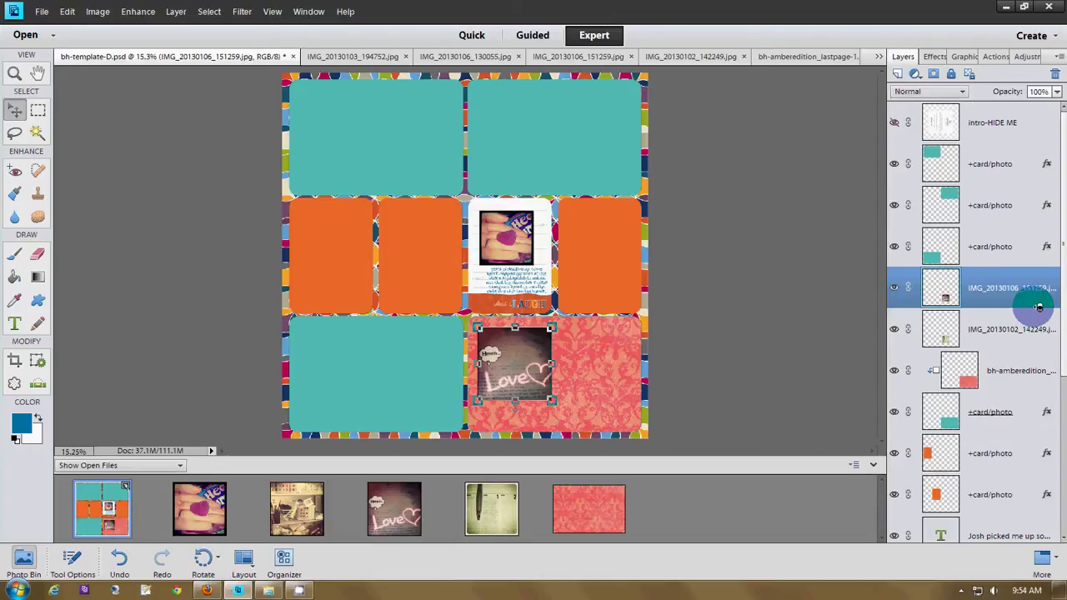
{"action": "left_click", "coordinate": [1038, 306], "text": "alt"}
{"action": "left_click", "coordinate": [1038, 307], "text": "alt"}
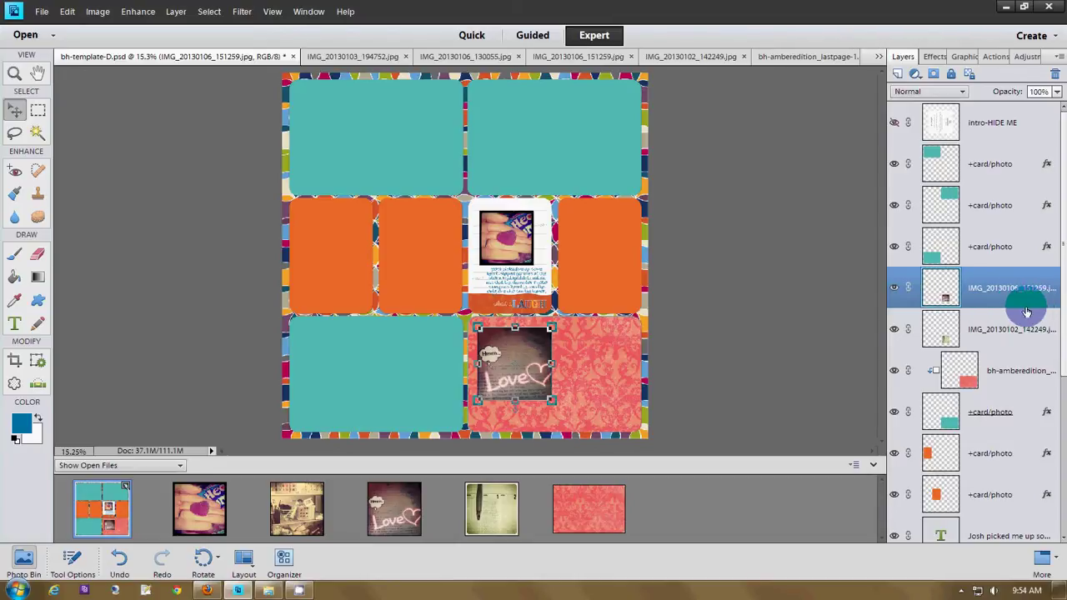
{"action": "left_click", "coordinate": [1007, 303]}
Move the Love photo beside the pen-and-planner photo on the coral card, and close the open photo and paper files.
{"action": "left_click_drag", "start_coordinate": [509, 341], "coordinate": [589, 341]}
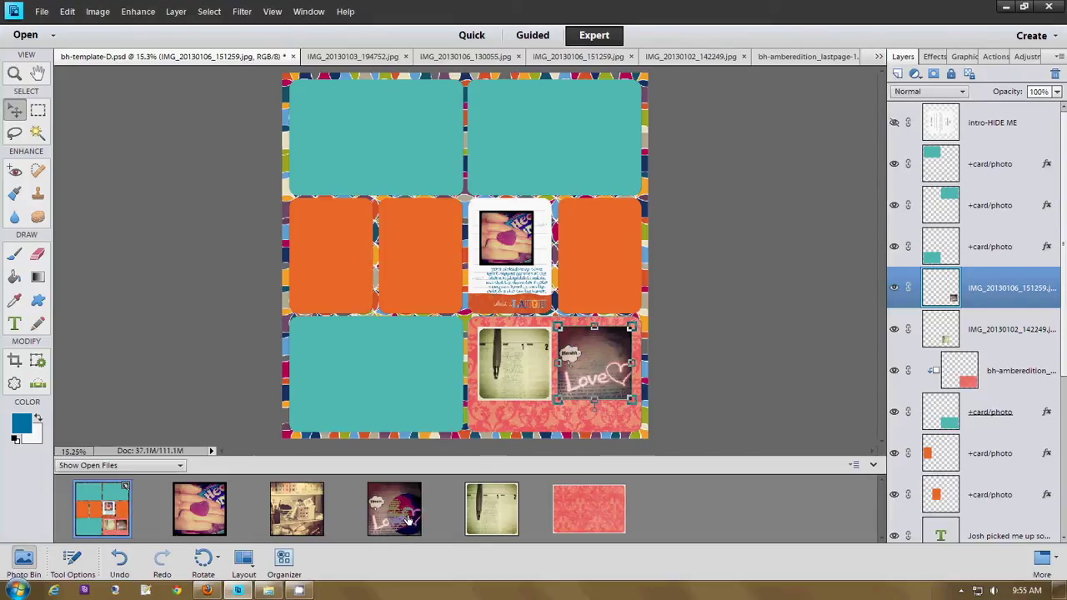
{"action": "right_click", "coordinate": [219, 516]}
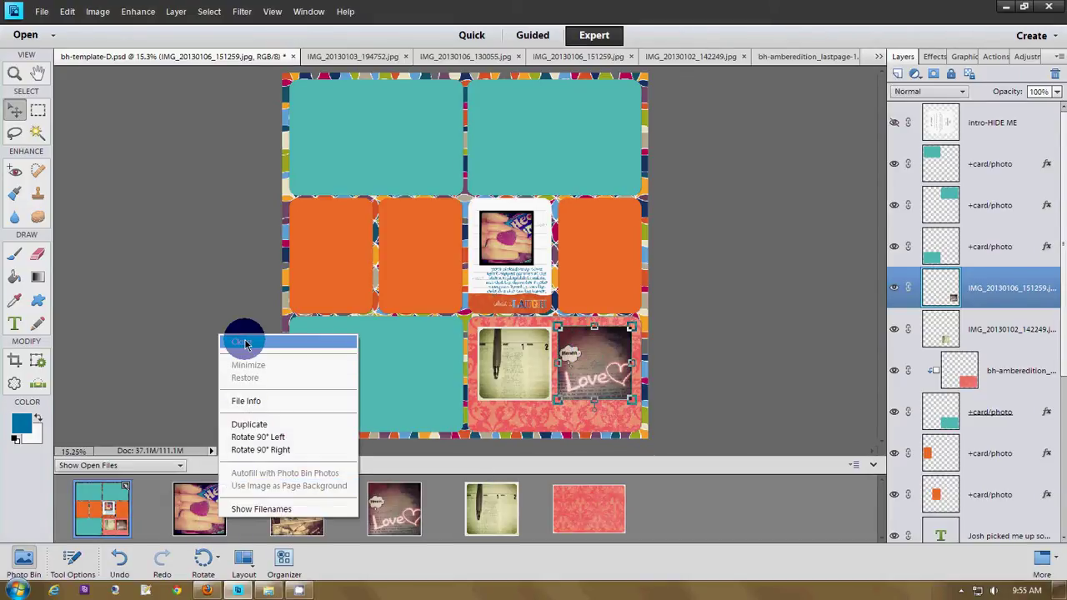
{"action": "left_click", "coordinate": [245, 344]}
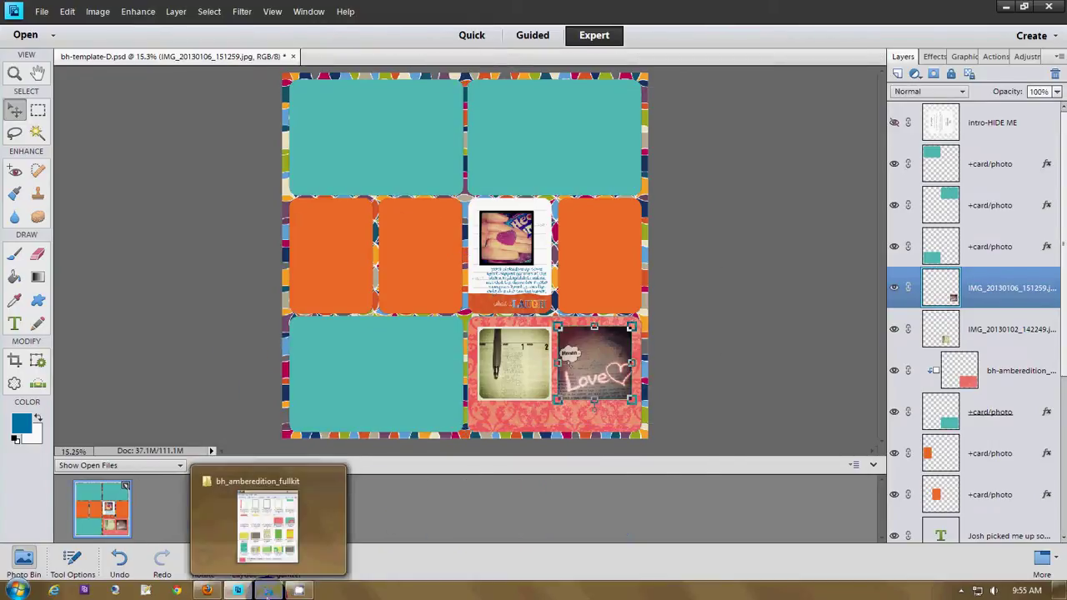
Switch to Windows Explorer and look through the bh_amberedition_fullkit folder and its daysnumarrows subfolder for an embellishment.
{"action": "left_click", "coordinate": [267, 591]}
{"action": "scroll", "coordinate": [732, 390], "scroll_direction": "down", "scroll_amount": 5}
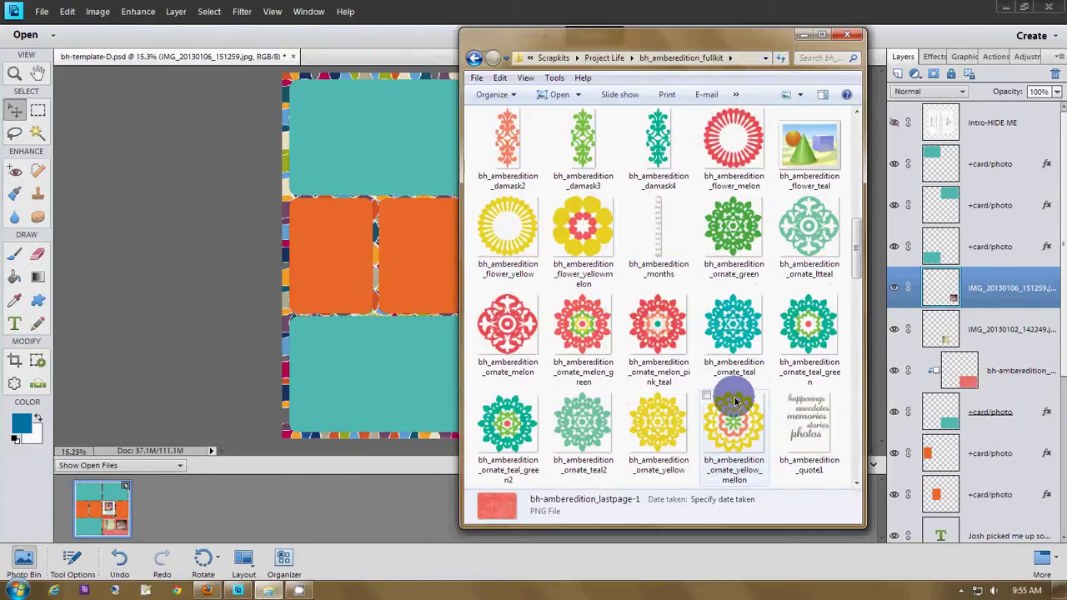
{"action": "scroll", "coordinate": [735, 403], "scroll_direction": "up", "scroll_amount": 3}
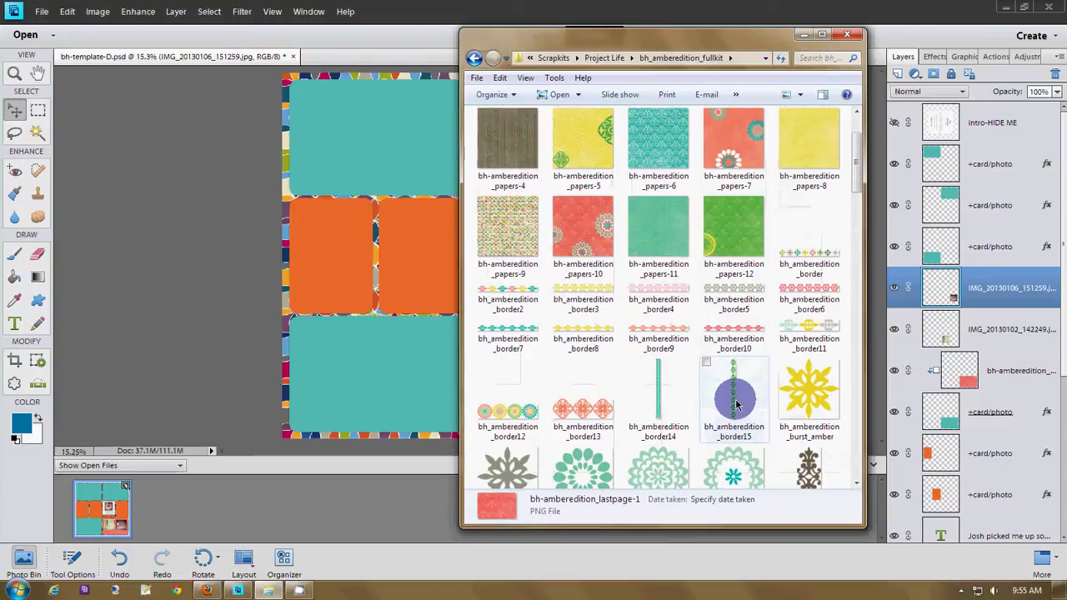
{"action": "scroll", "coordinate": [736, 404], "scroll_direction": "down", "scroll_amount": 8}
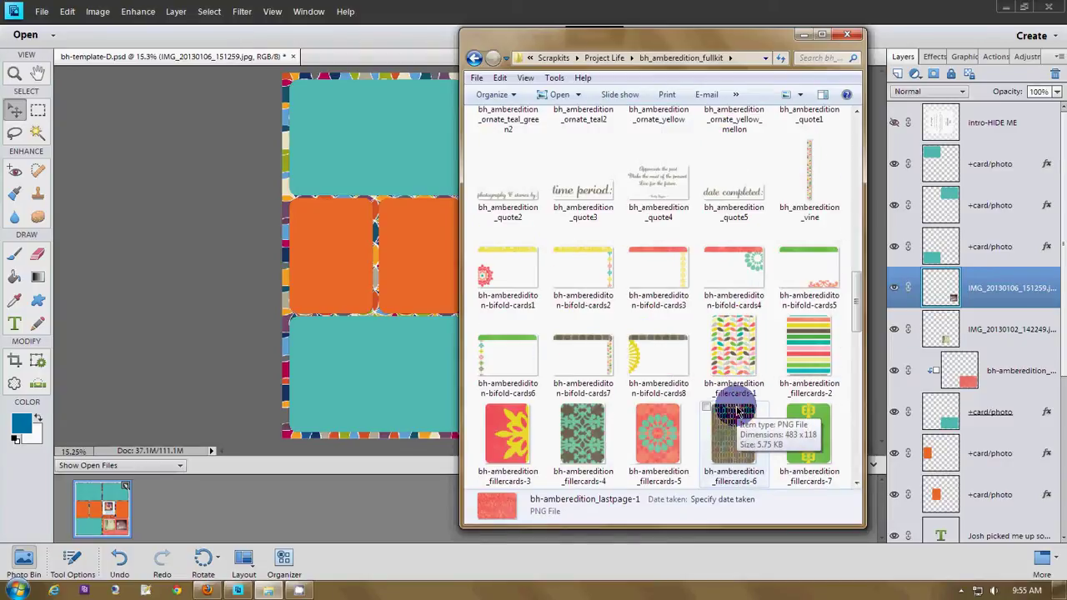
{"action": "scroll", "coordinate": [736, 410], "scroll_direction": "down", "scroll_amount": 10}
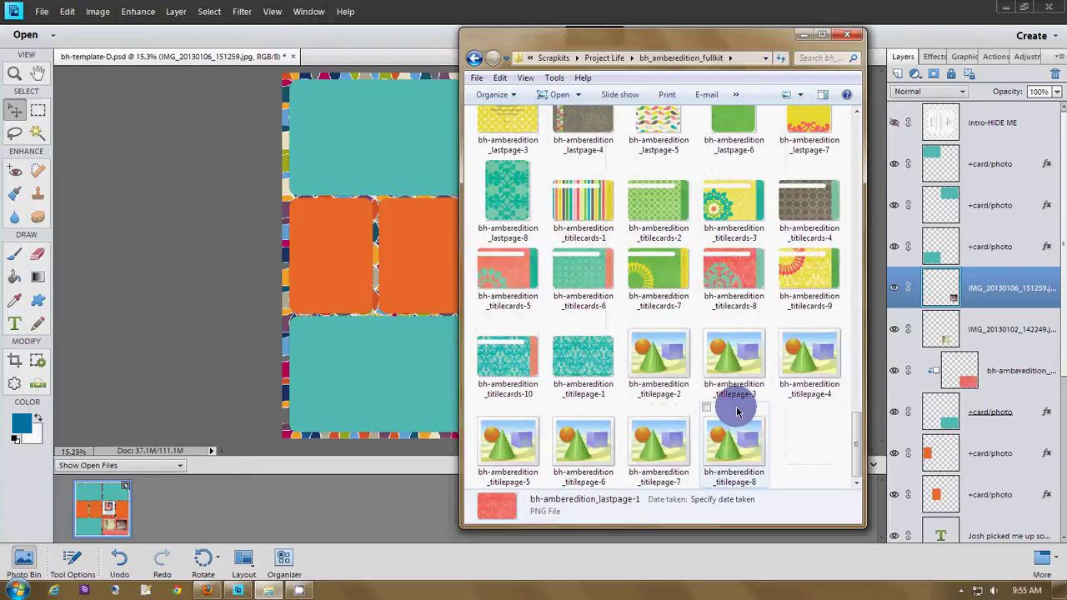
{"action": "scroll", "coordinate": [737, 411], "scroll_direction": "up", "scroll_amount": 8}
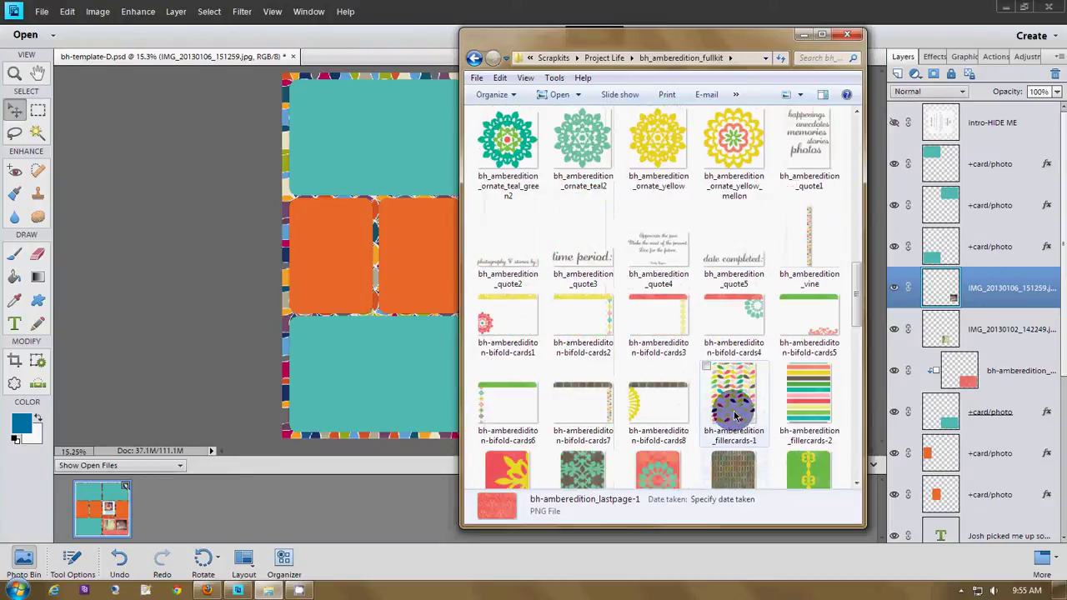
{"action": "scroll", "coordinate": [735, 414], "scroll_direction": "up", "scroll_amount": 5}
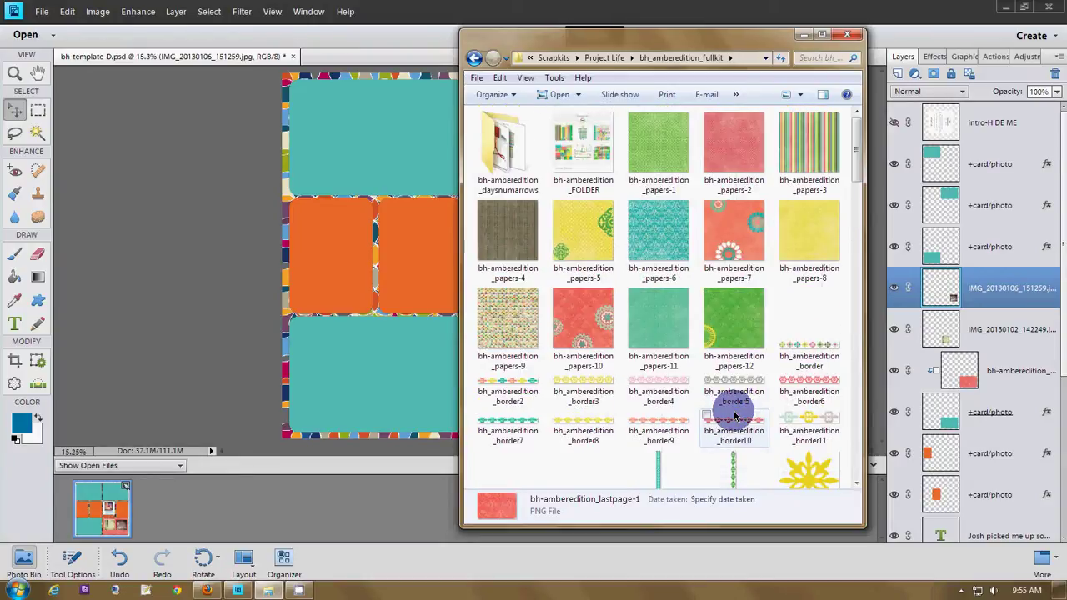
{"action": "double_click", "coordinate": [527, 173]}
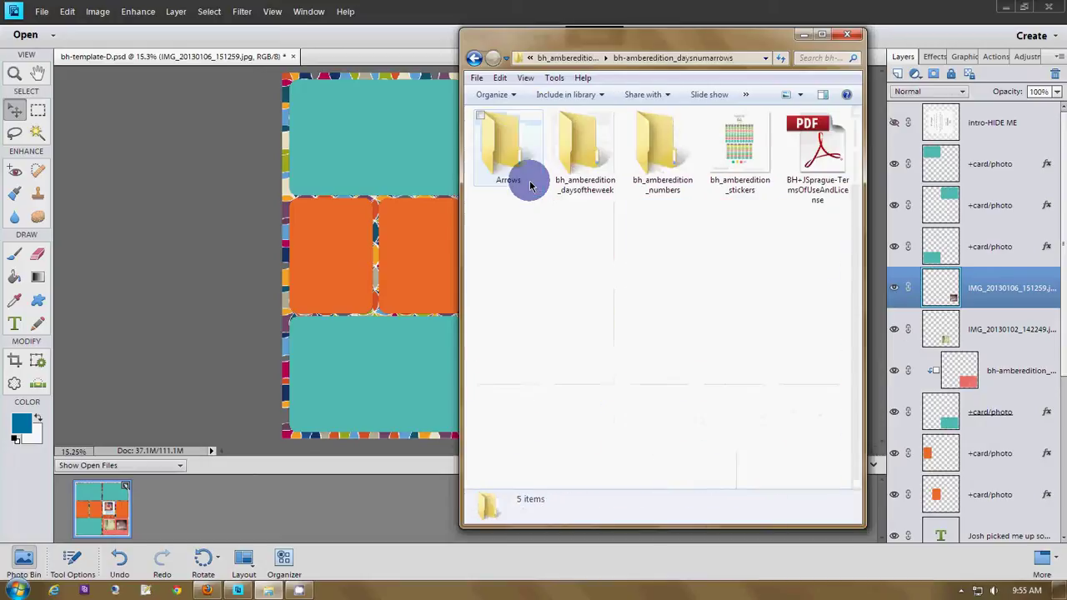
{"action": "left_click", "coordinate": [575, 55]}
{"action": "scroll", "coordinate": [684, 267], "scroll_direction": "down", "scroll_amount": 3}
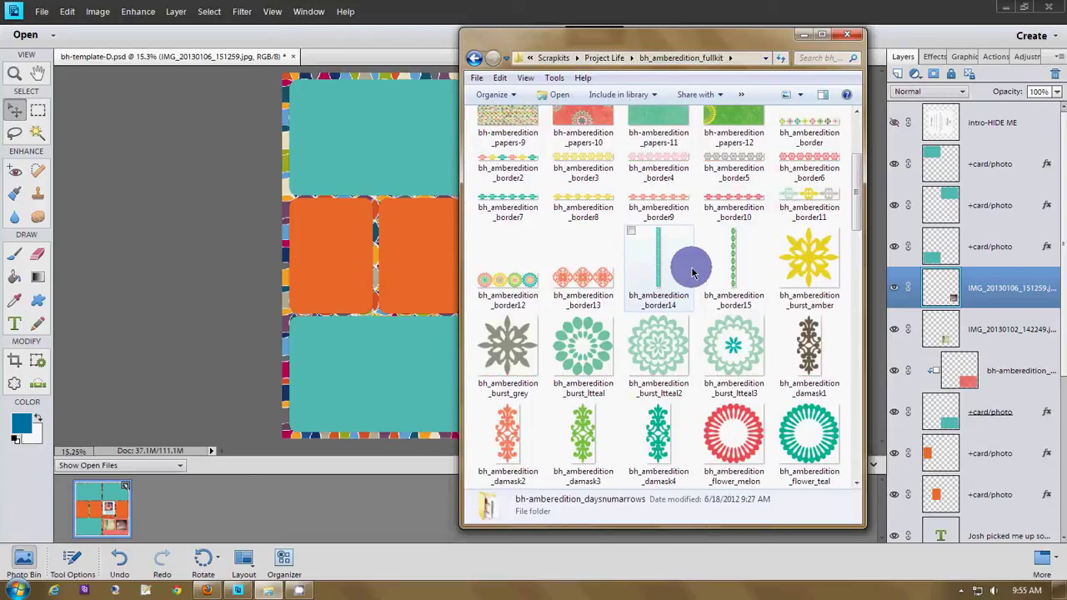
Open the Extra Elements folder in bh_cobaltedition_extras, inside the Project Life folder's bh_cobaltedition_fullkit.
{"action": "left_click", "coordinate": [604, 58]}
{"action": "double_click", "coordinate": [574, 140]}
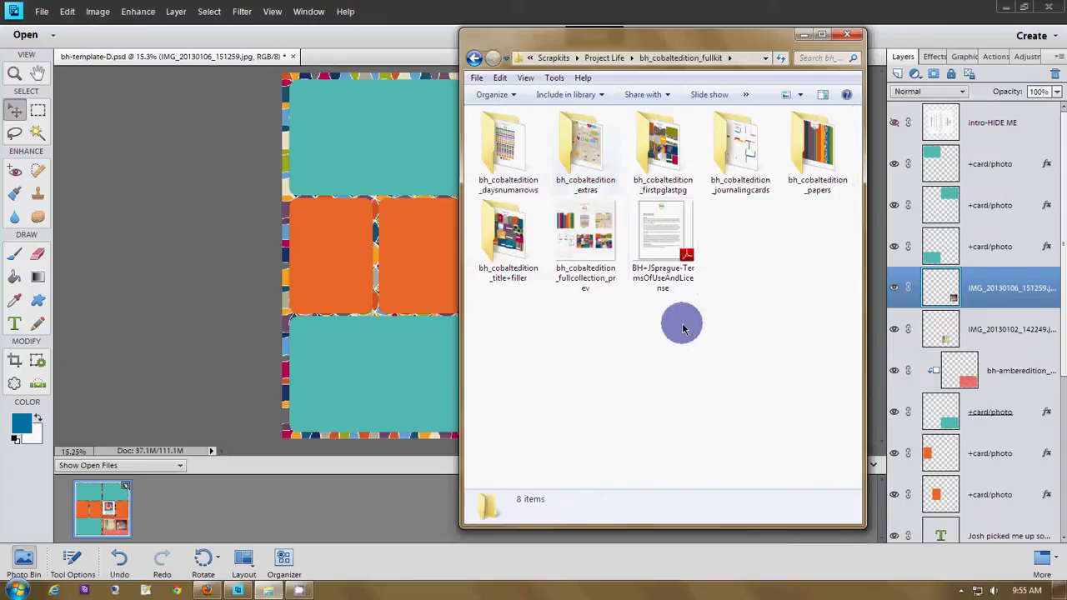
{"action": "double_click", "coordinate": [605, 136]}
{"action": "left_click", "coordinate": [490, 138]}
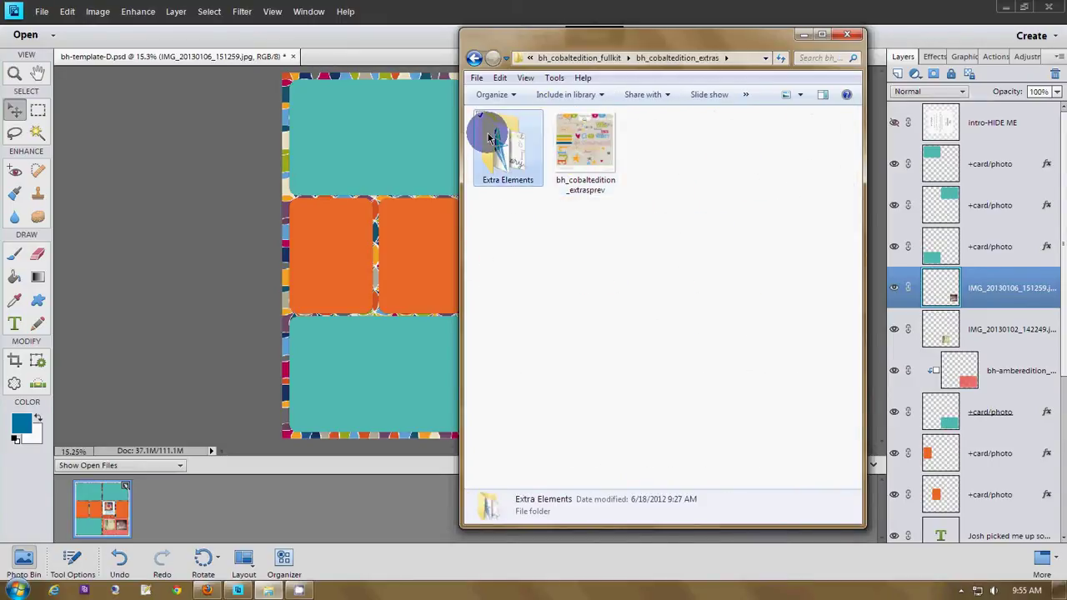
{"action": "double_click", "coordinate": [491, 137]}
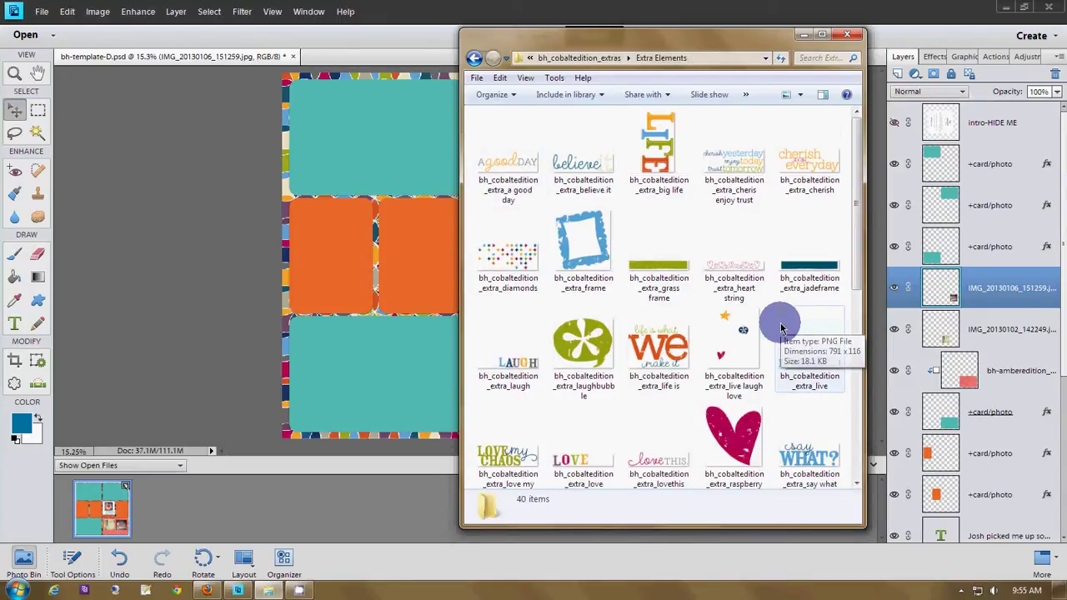
Open bh_cobaltedition_extra_a good day in Photoshop Elements and return to the bh-template-D page.
{"action": "left_click", "coordinate": [517, 154]}
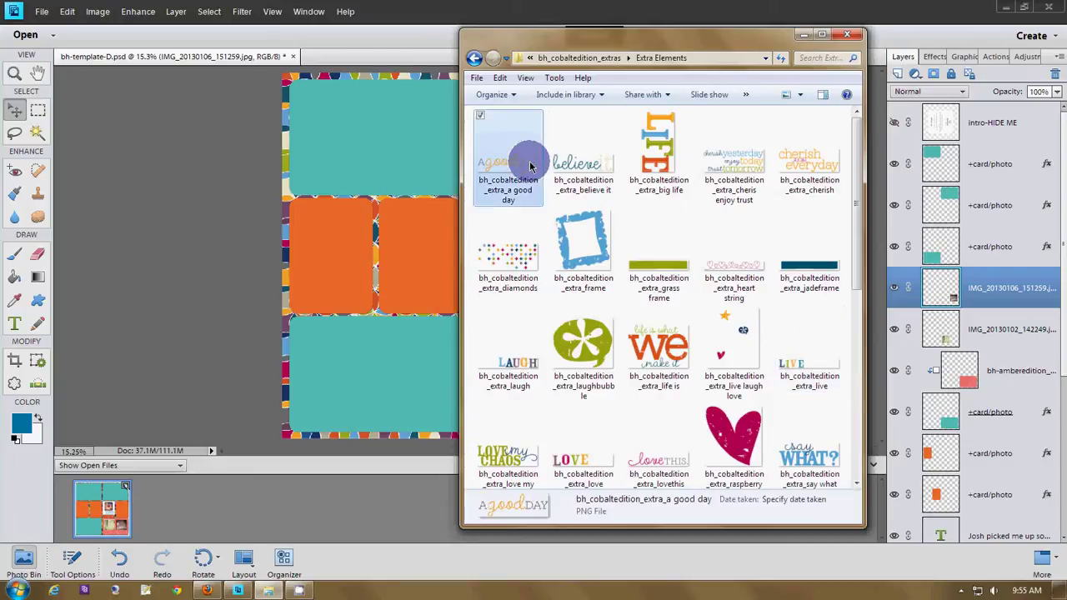
{"action": "left_click_drag", "start_coordinate": [517, 154], "coordinate": [313, 527]}
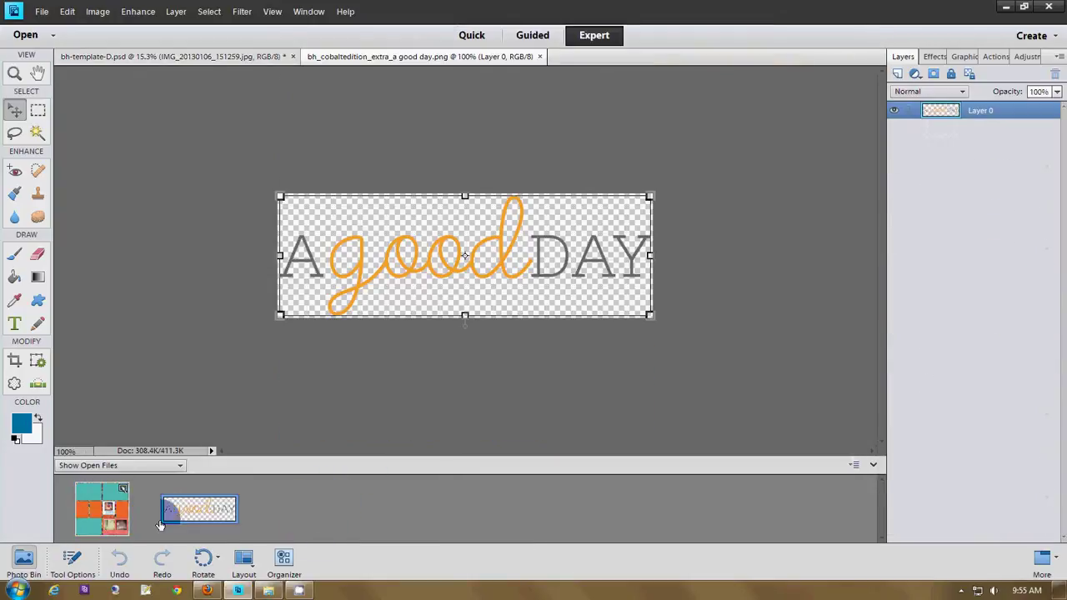
{"action": "left_click_drag", "start_coordinate": [115, 523], "coordinate": [385, 489]}
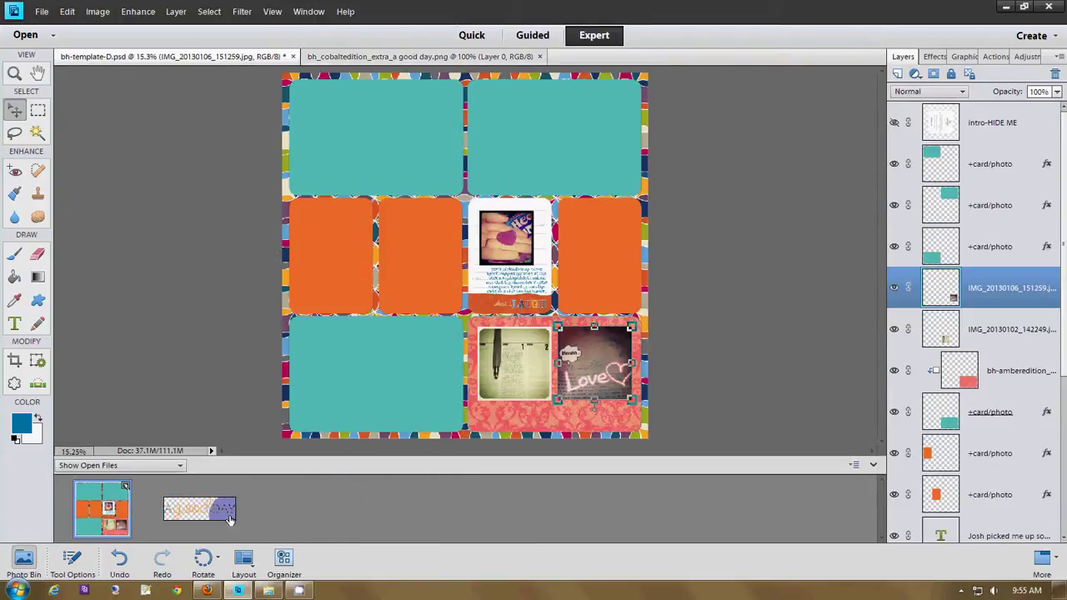
Place the "A good day" word art, scaled down, below the Love photo on the coral card, and close its source file.
{"action": "left_click_drag", "start_coordinate": [229, 518], "coordinate": [590, 414]}
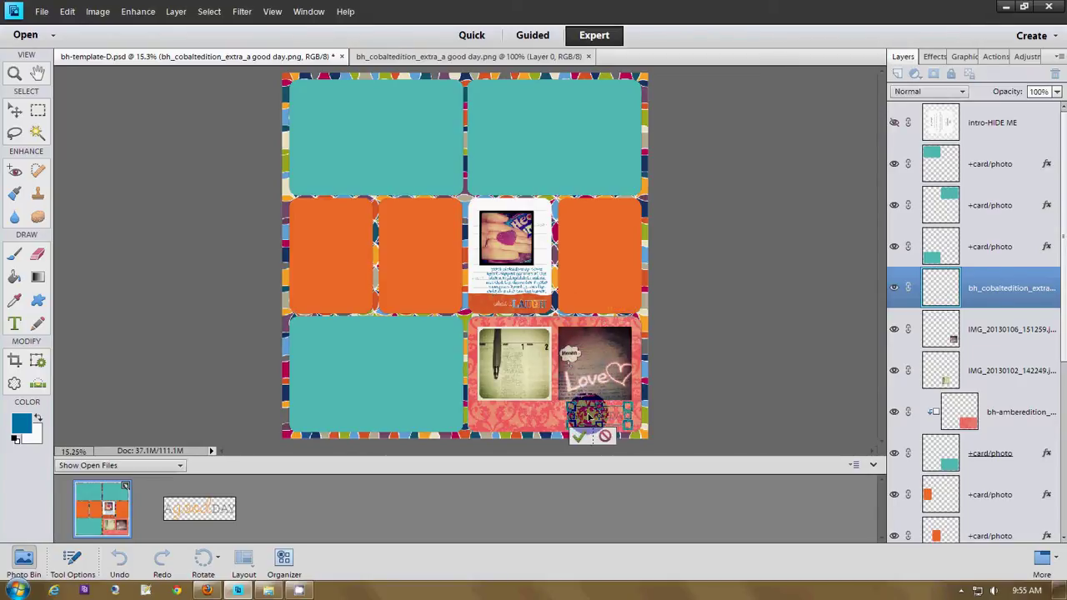
{"action": "left_click", "coordinate": [582, 440]}
{"action": "right_click", "coordinate": [193, 511]}
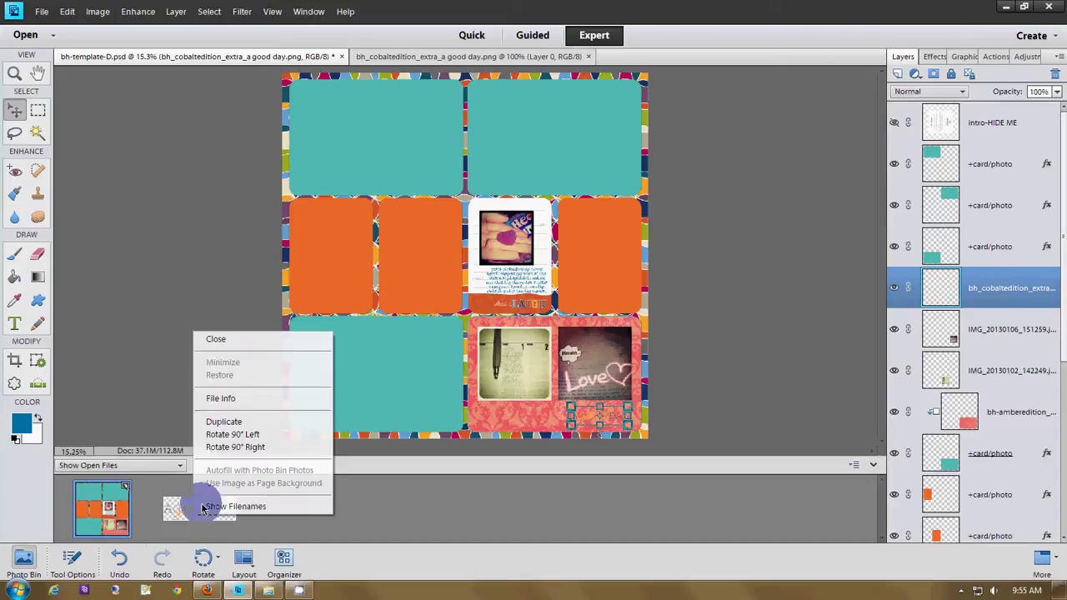
{"action": "left_click", "coordinate": [231, 340]}
{"action": "left_click", "coordinate": [434, 517]}
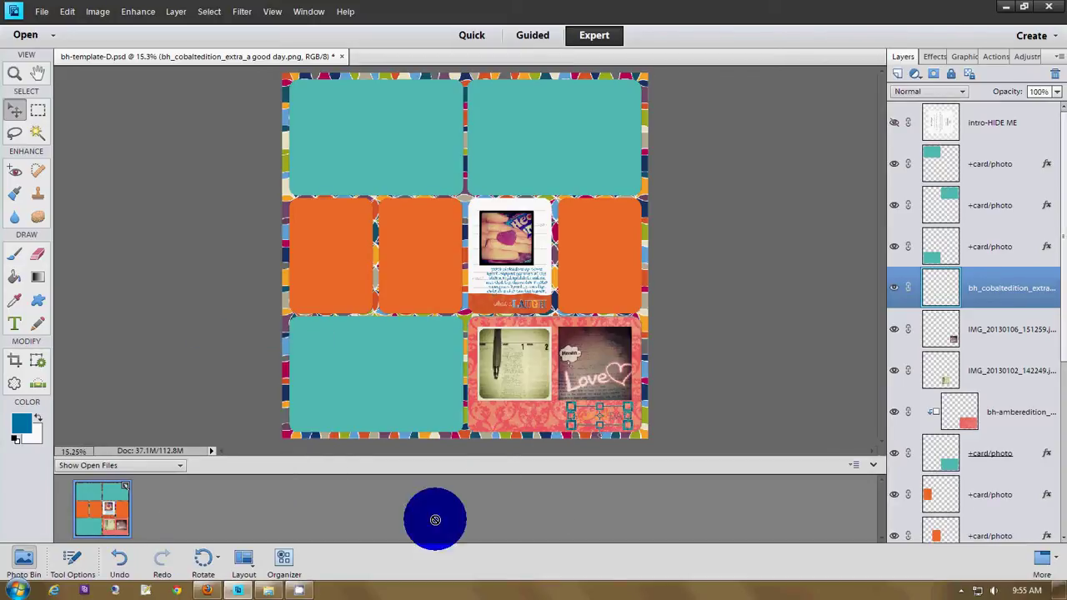
Paste the copied layer style onto the "A good day" word art layer on the coral card.
{"action": "left_click", "coordinate": [16, 75]}
{"action": "left_click_drag", "start_coordinate": [496, 401], "coordinate": [670, 443]}
{"action": "left_click", "coordinate": [552, 398]}
{"action": "left_click", "coordinate": [857, 327]}
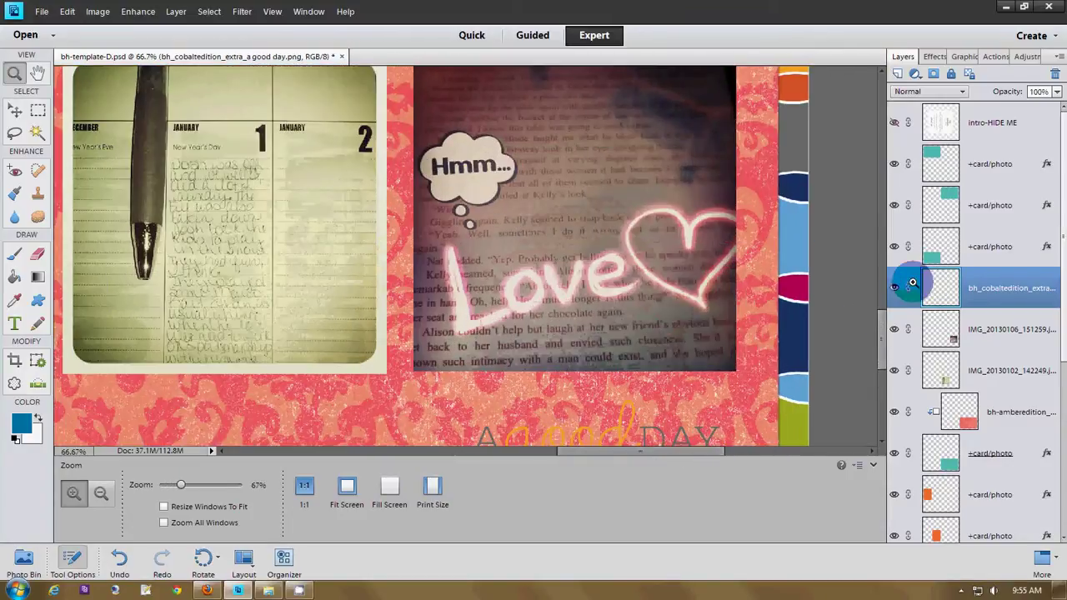
{"action": "left_click_drag", "start_coordinate": [880, 342], "coordinate": [882, 370]}
{"action": "right_click", "coordinate": [979, 285]}
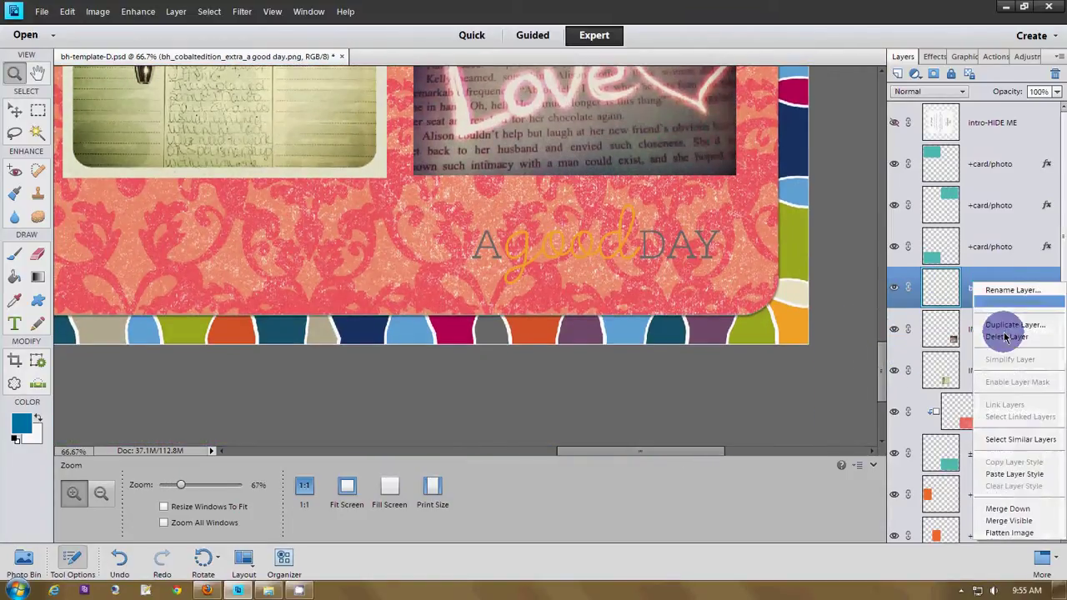
{"action": "left_click", "coordinate": [1022, 482]}
{"action": "left_click", "coordinate": [237, 365]}
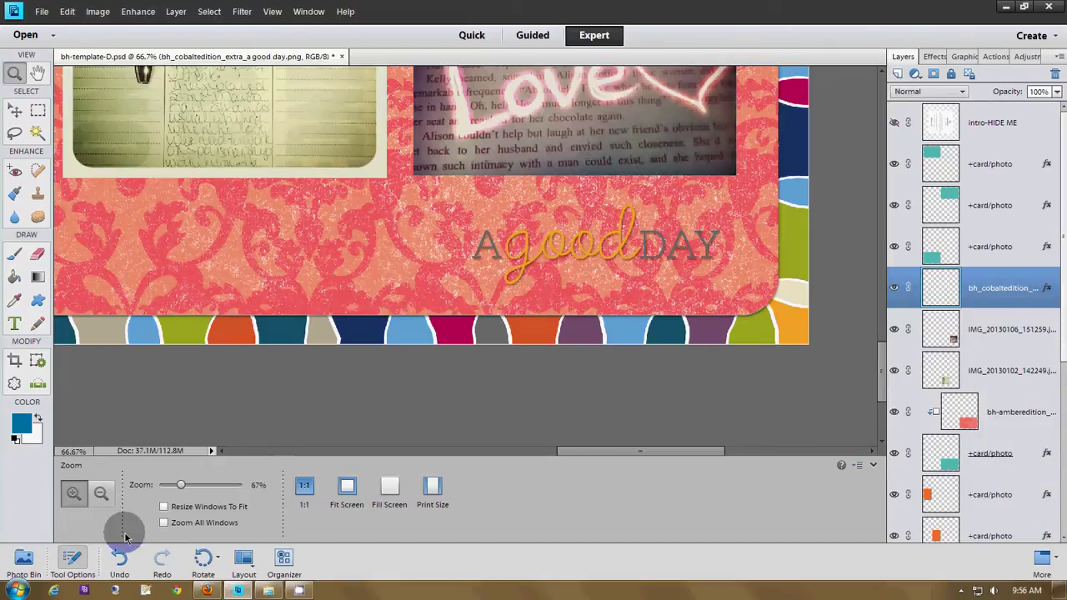
Paste the copied layer style onto both photo layers on the coral card, the journal page and the Love photo.
{"action": "left_click", "coordinate": [304, 488]}
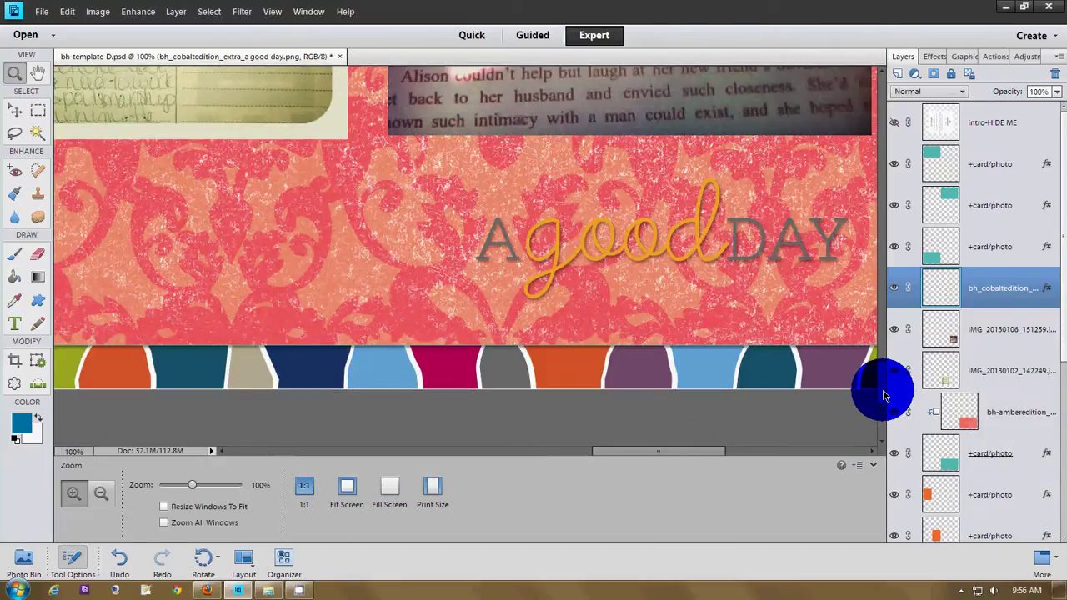
{"action": "left_click_drag", "start_coordinate": [884, 396], "coordinate": [886, 357]}
{"action": "left_click_drag", "start_coordinate": [680, 458], "coordinate": [619, 457]}
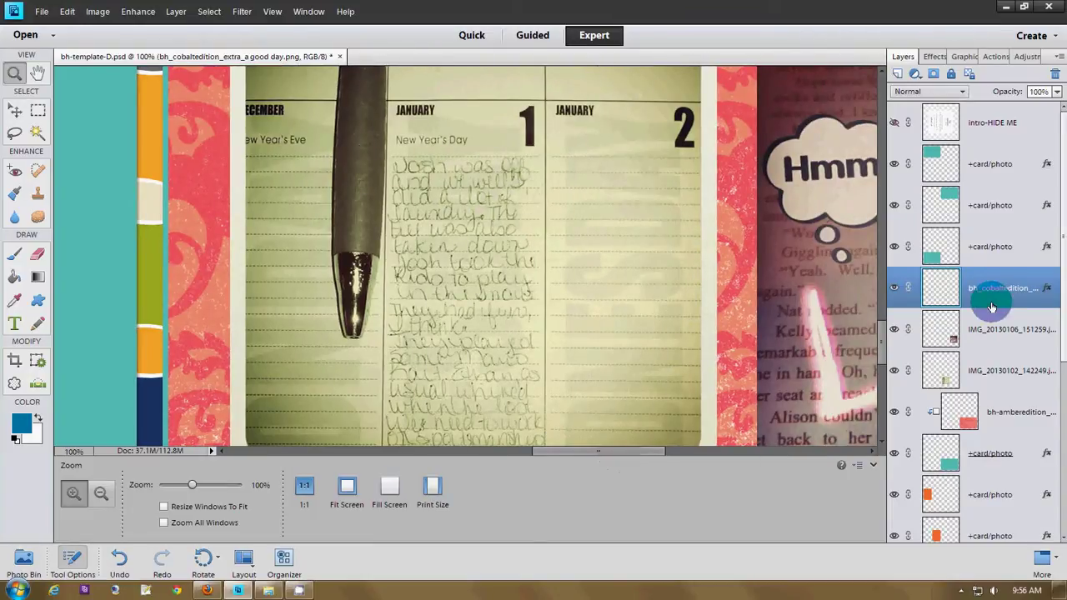
{"action": "left_click", "coordinate": [1001, 332]}
{"action": "left_click", "coordinate": [1011, 379], "text": "ctrl"}
{"action": "right_click", "coordinate": [1010, 388]}
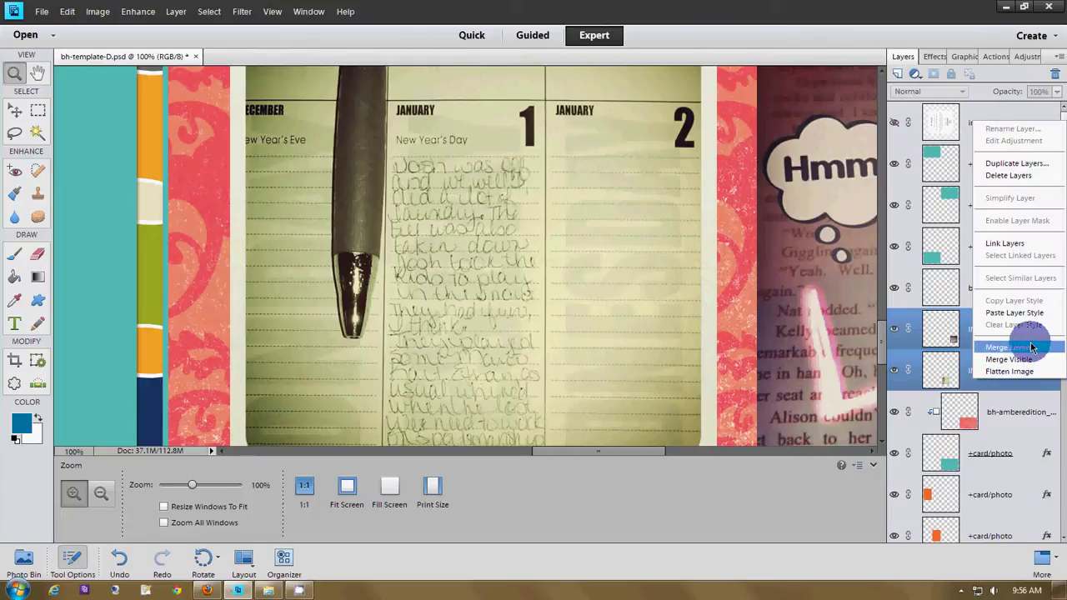
{"action": "left_click", "coordinate": [1032, 314]}
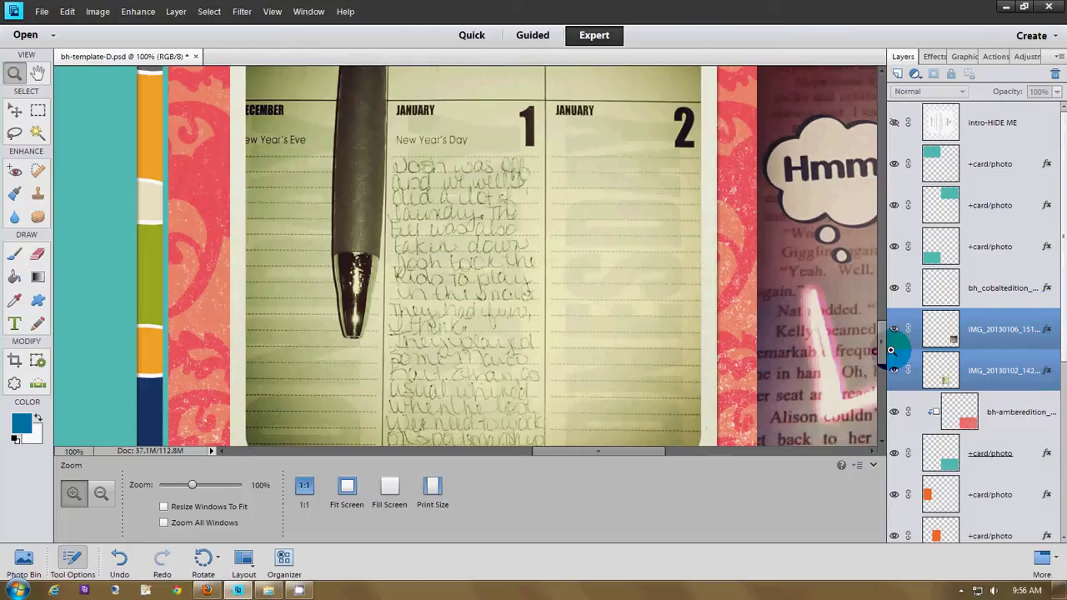
{"action": "left_click_drag", "start_coordinate": [590, 456], "coordinate": [597, 452]}
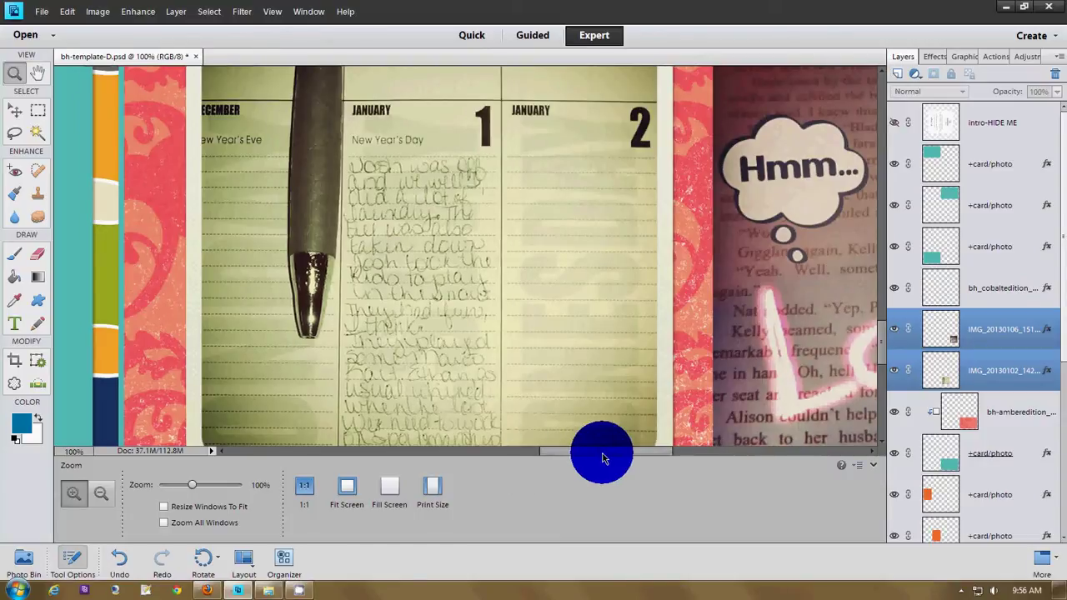
{"action": "left_click_drag", "start_coordinate": [600, 452], "coordinate": [100, 182]}
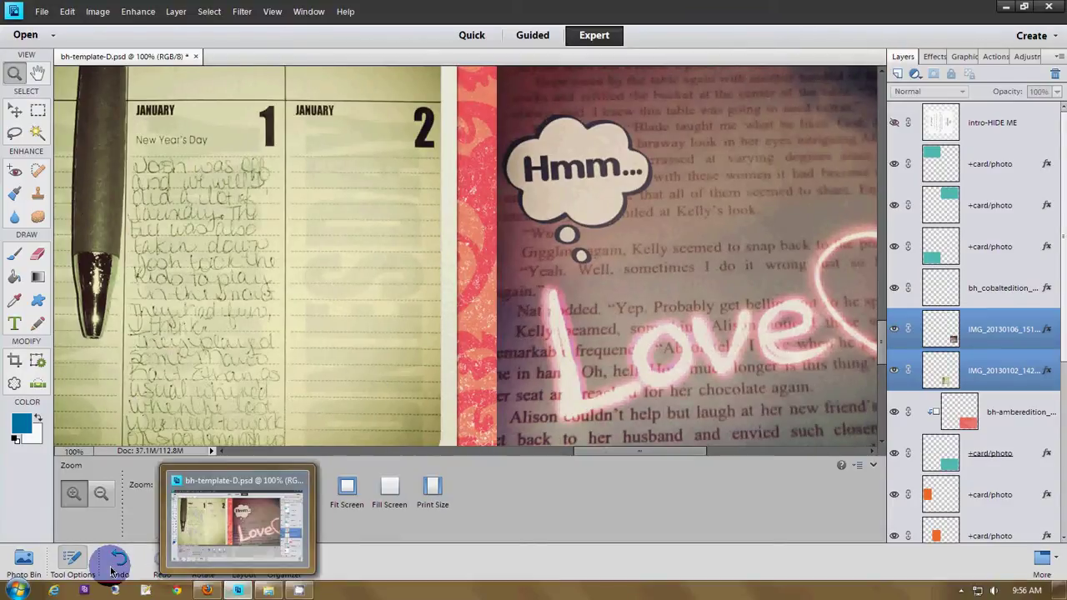
Close the bh-template-D.psd scrapbook page after fitting the whole layout in view.
{"action": "left_click", "coordinate": [348, 490]}
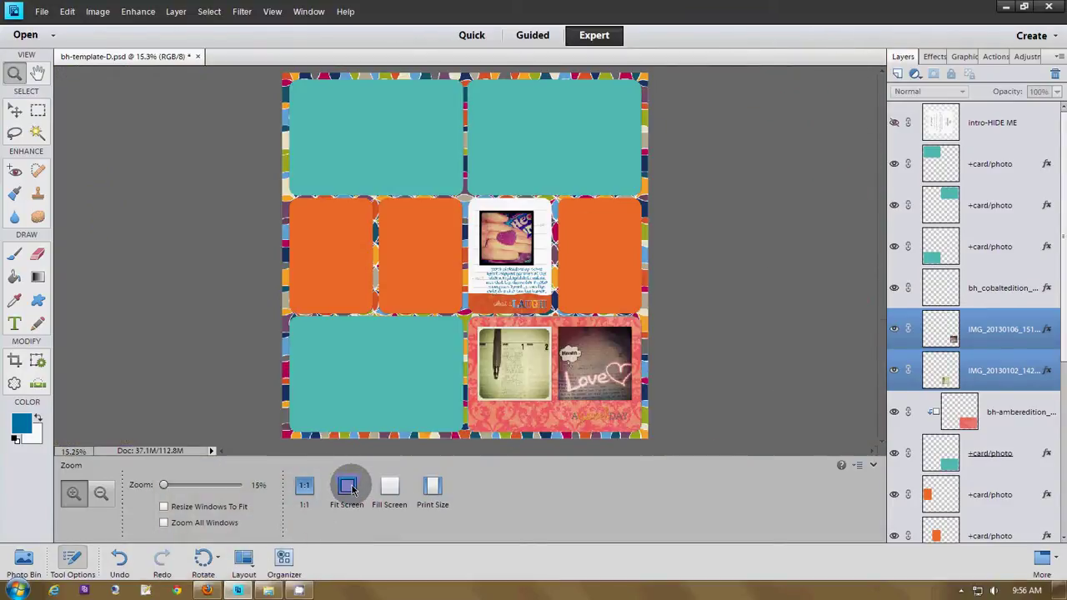
{"action": "left_click", "coordinate": [199, 56]}
{"action": "left_click", "coordinate": [538, 228]}
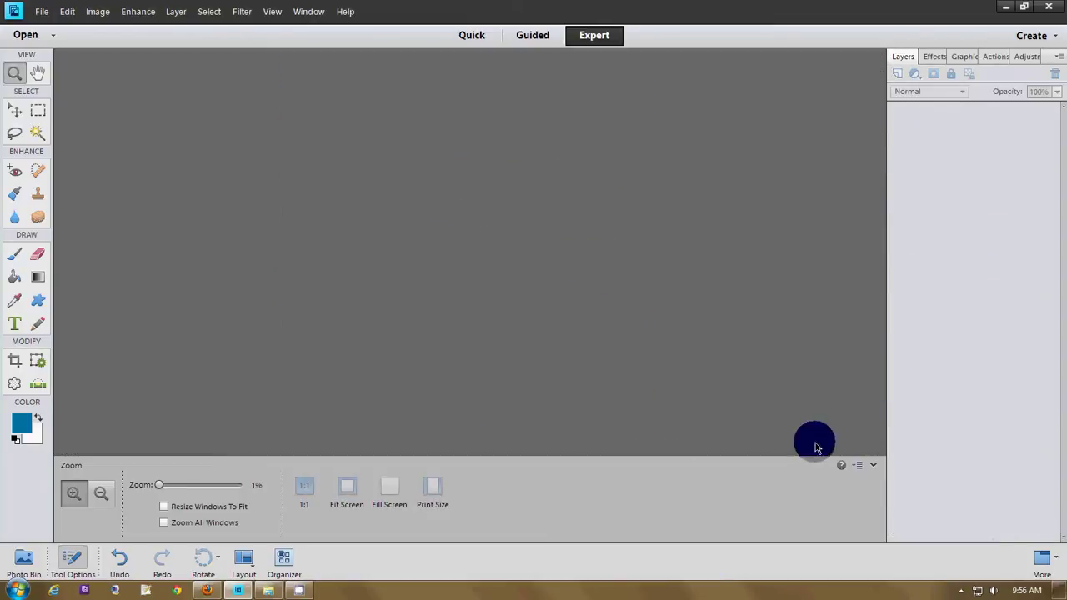